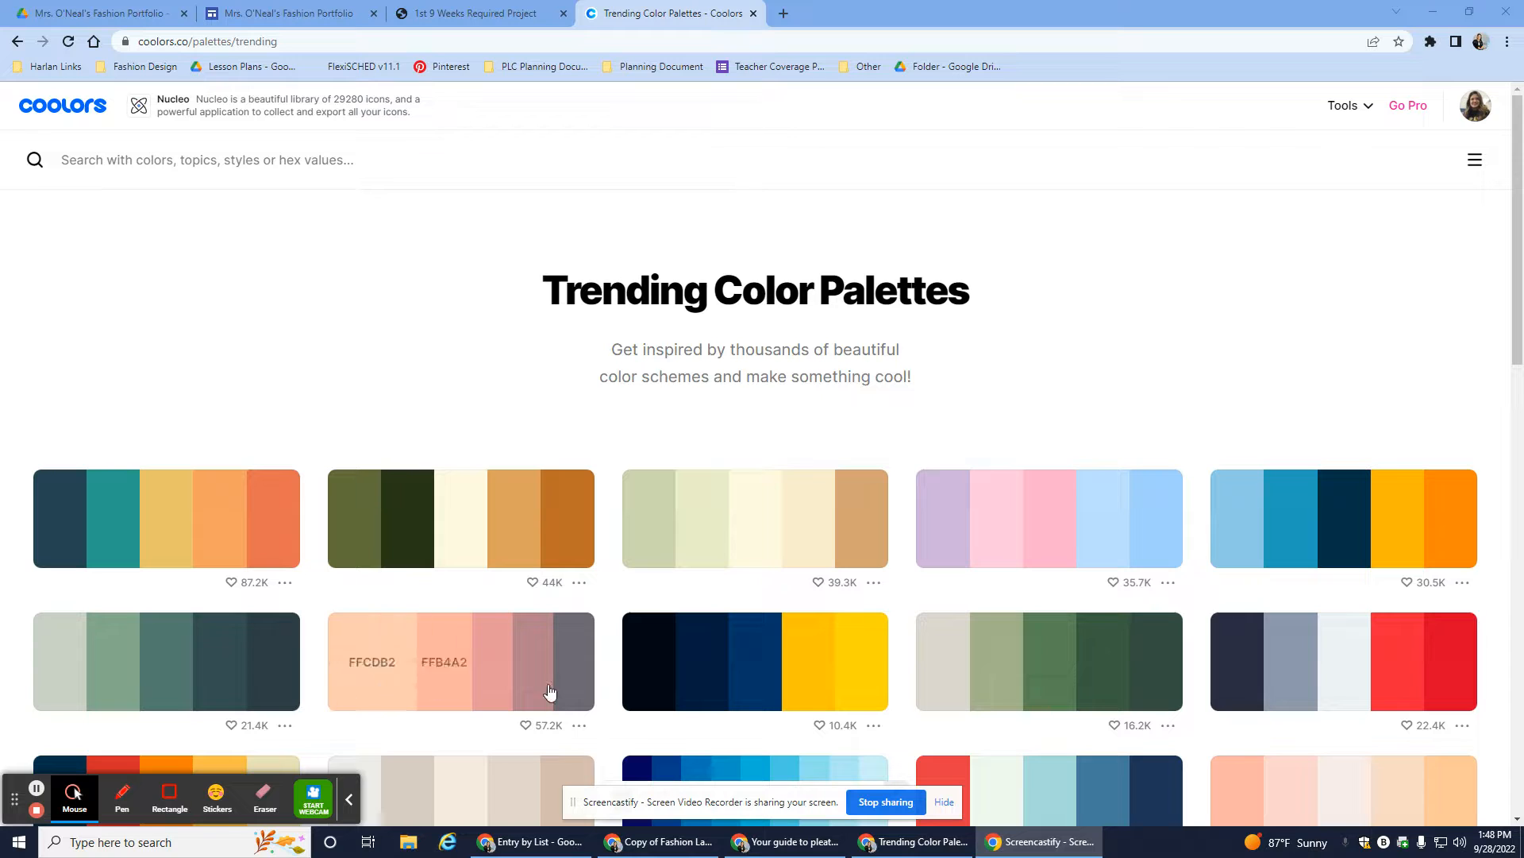
- Open a new browser tab next to the Coolors palette page
click(784, 14)
- Load canva.com and start a blank Email Header design from the Banner maker page
text(canva)
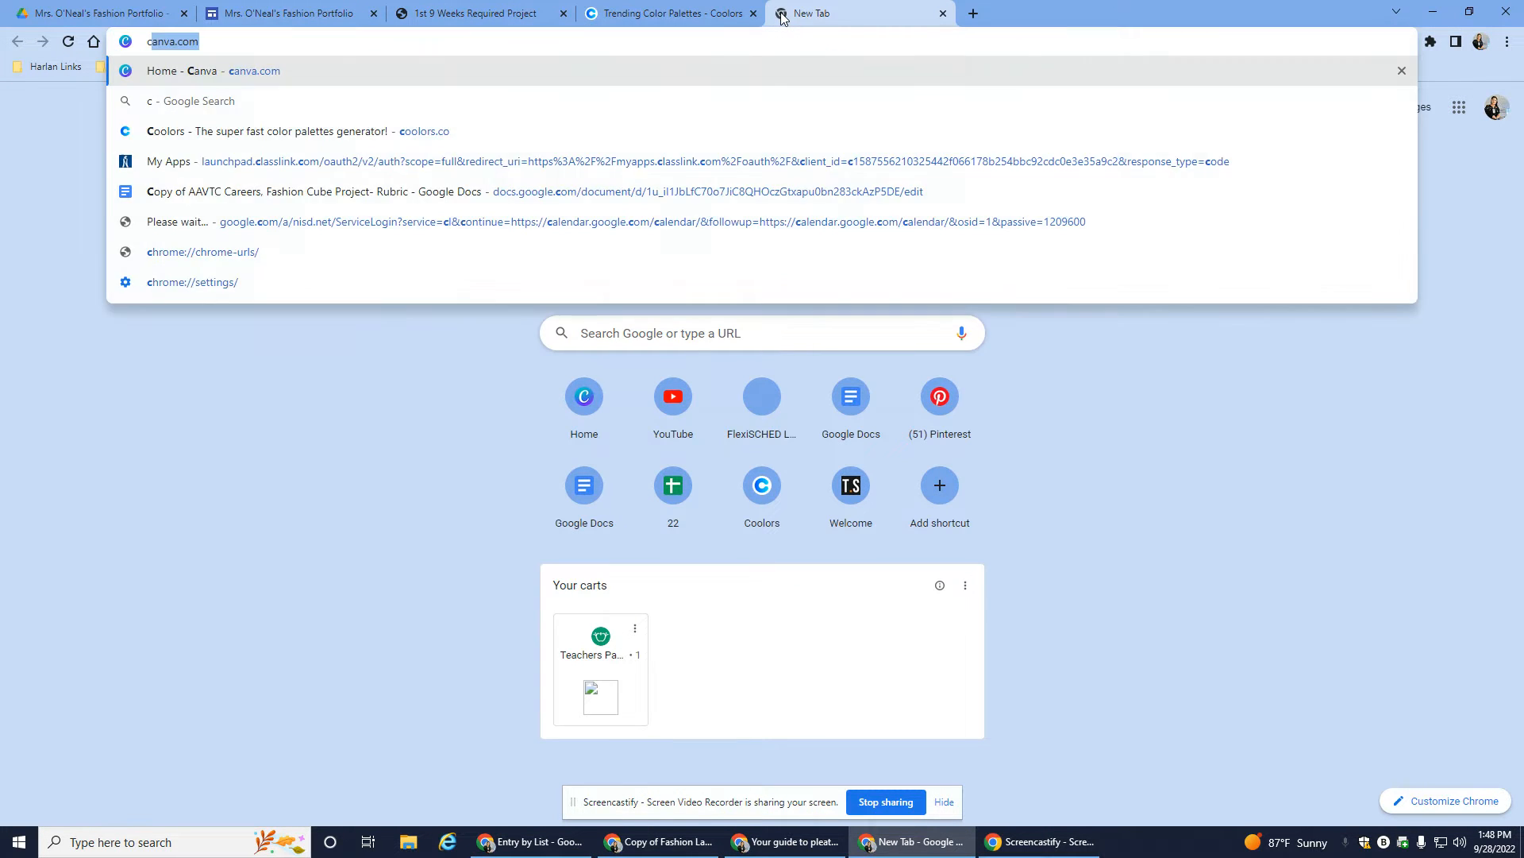
key(Return)
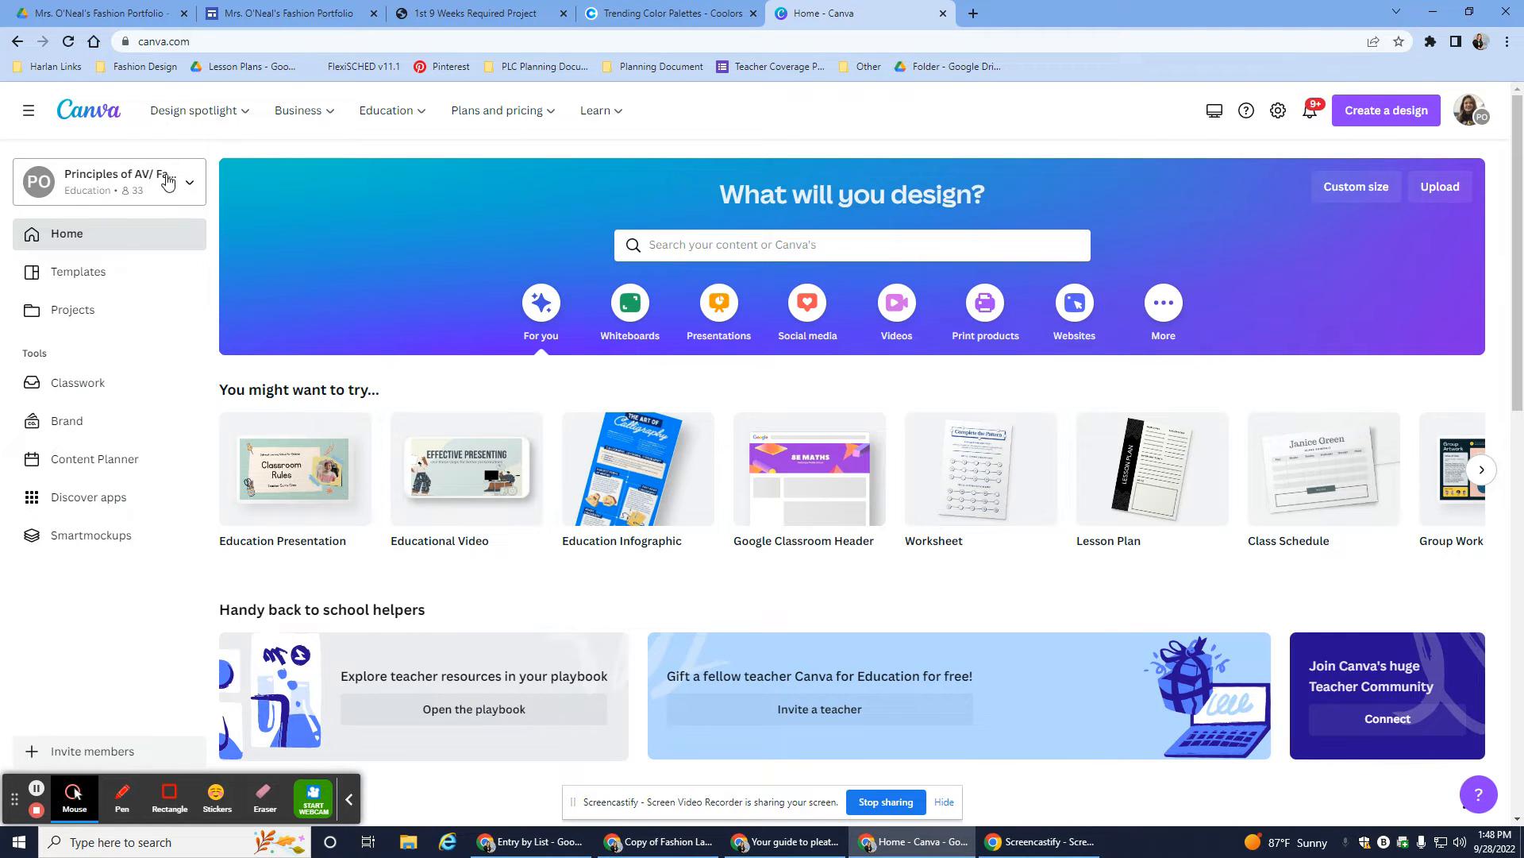
mouse_move(198, 120)
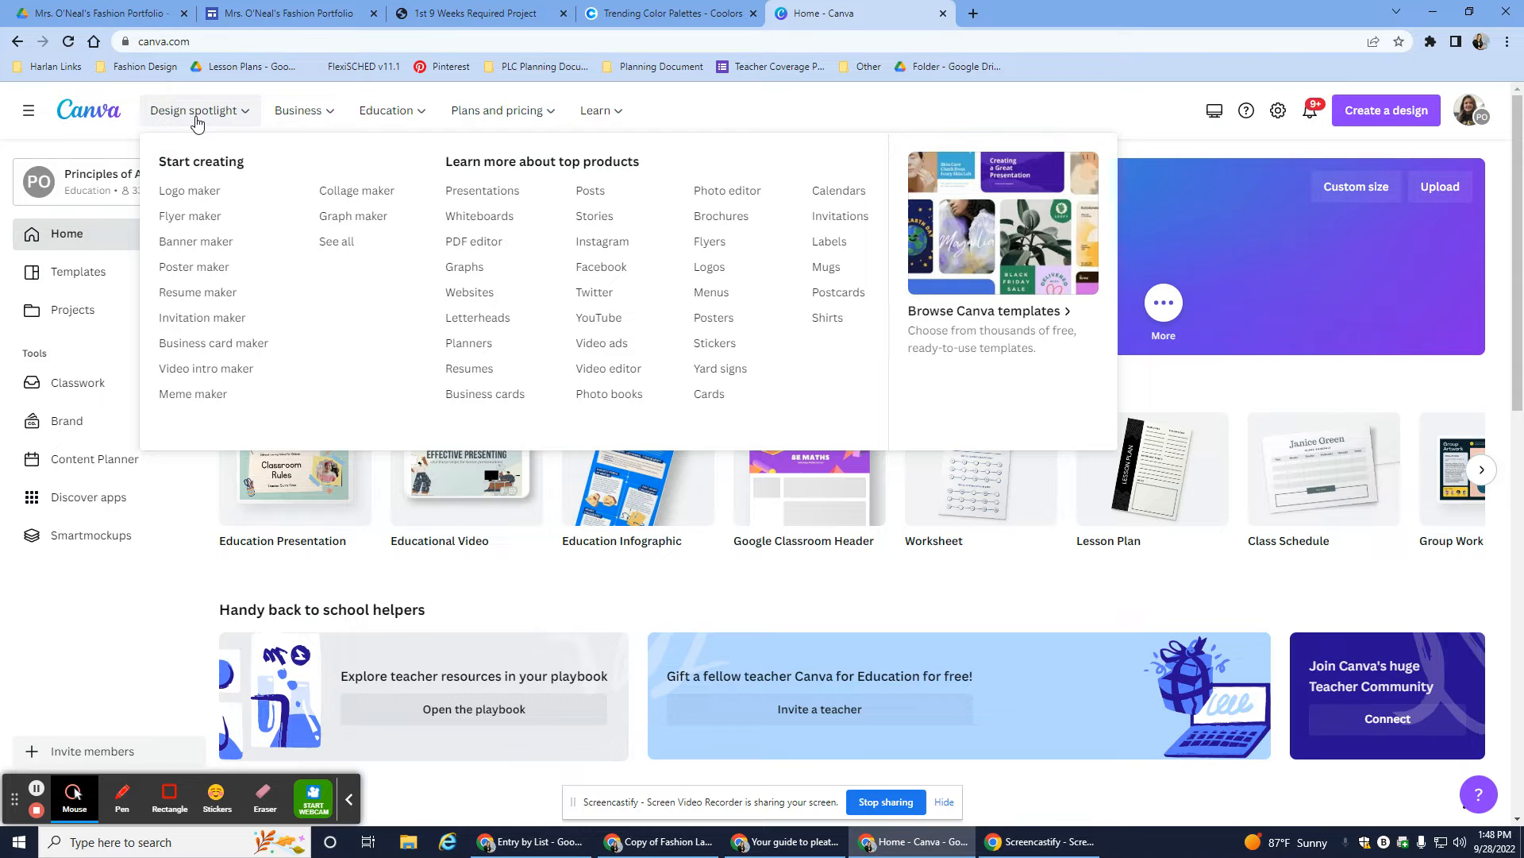
click(226, 250)
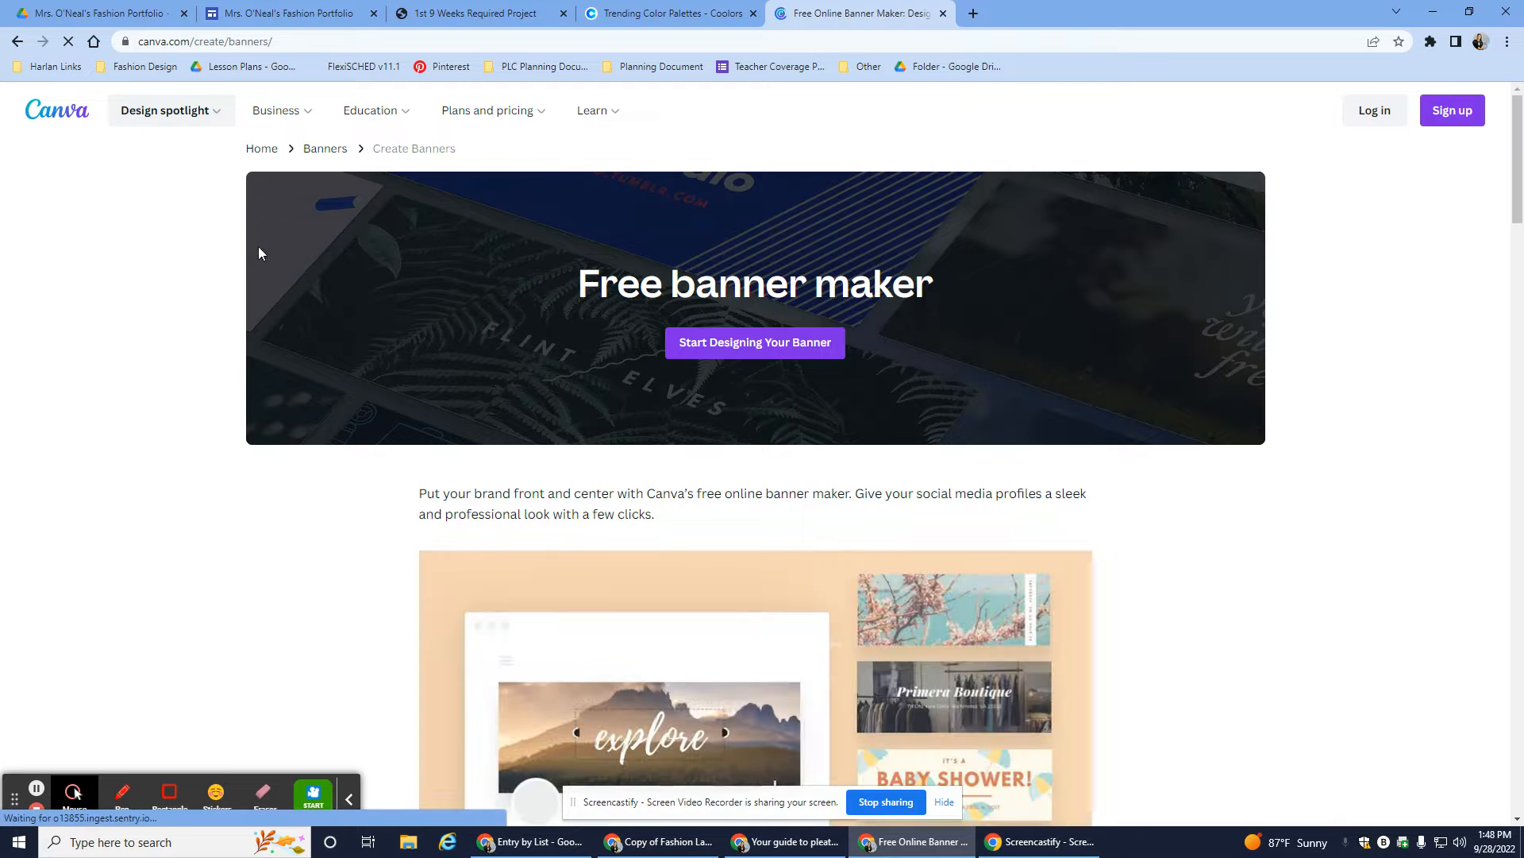
click(724, 348)
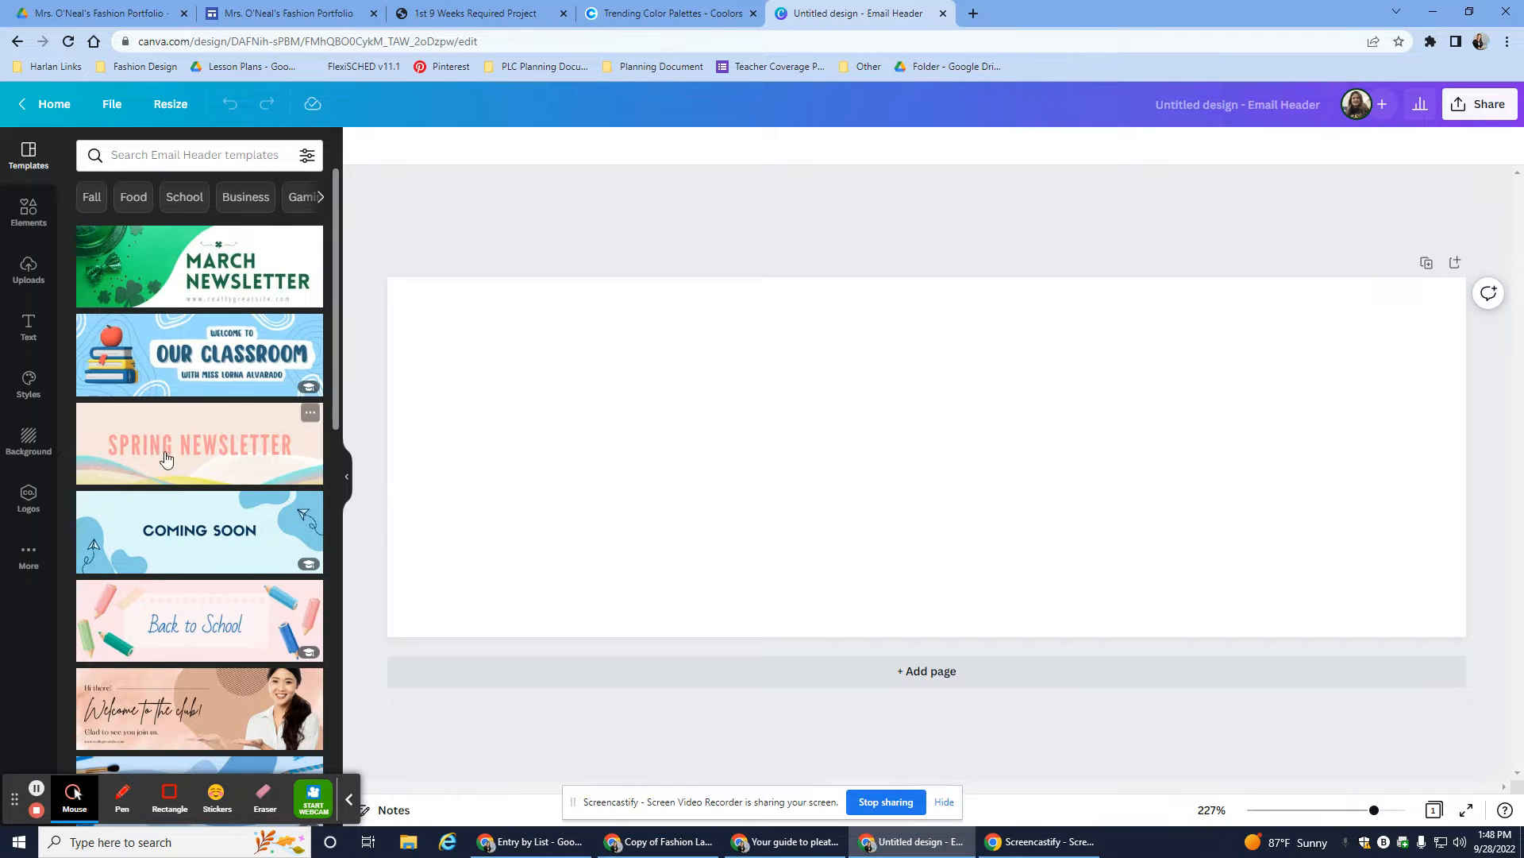
- Fill the header background with pink #E5989B copied from the Coolors palette
click(29, 450)
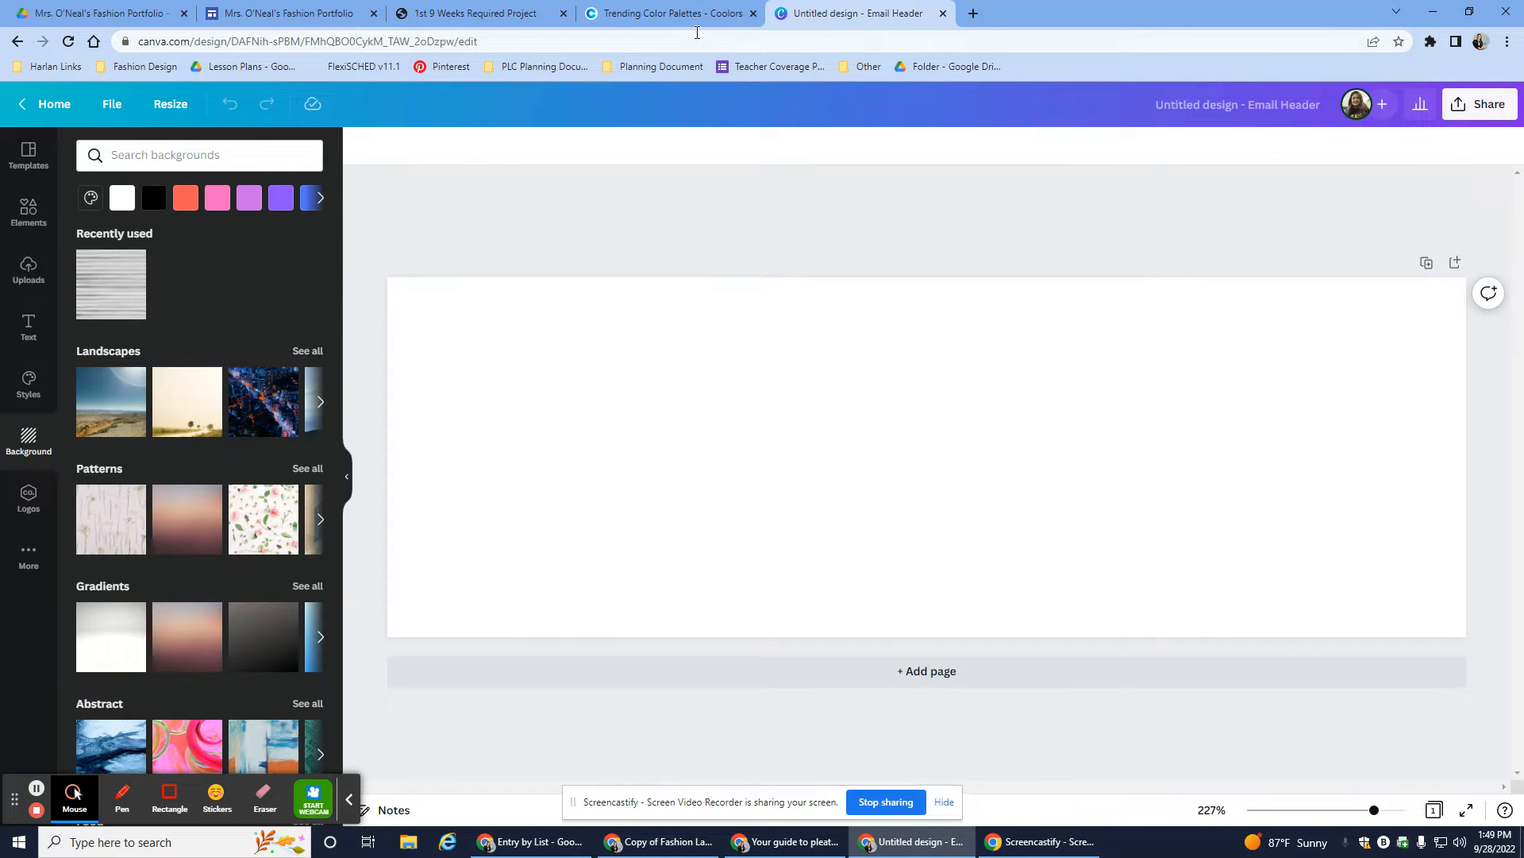
click(687, 15)
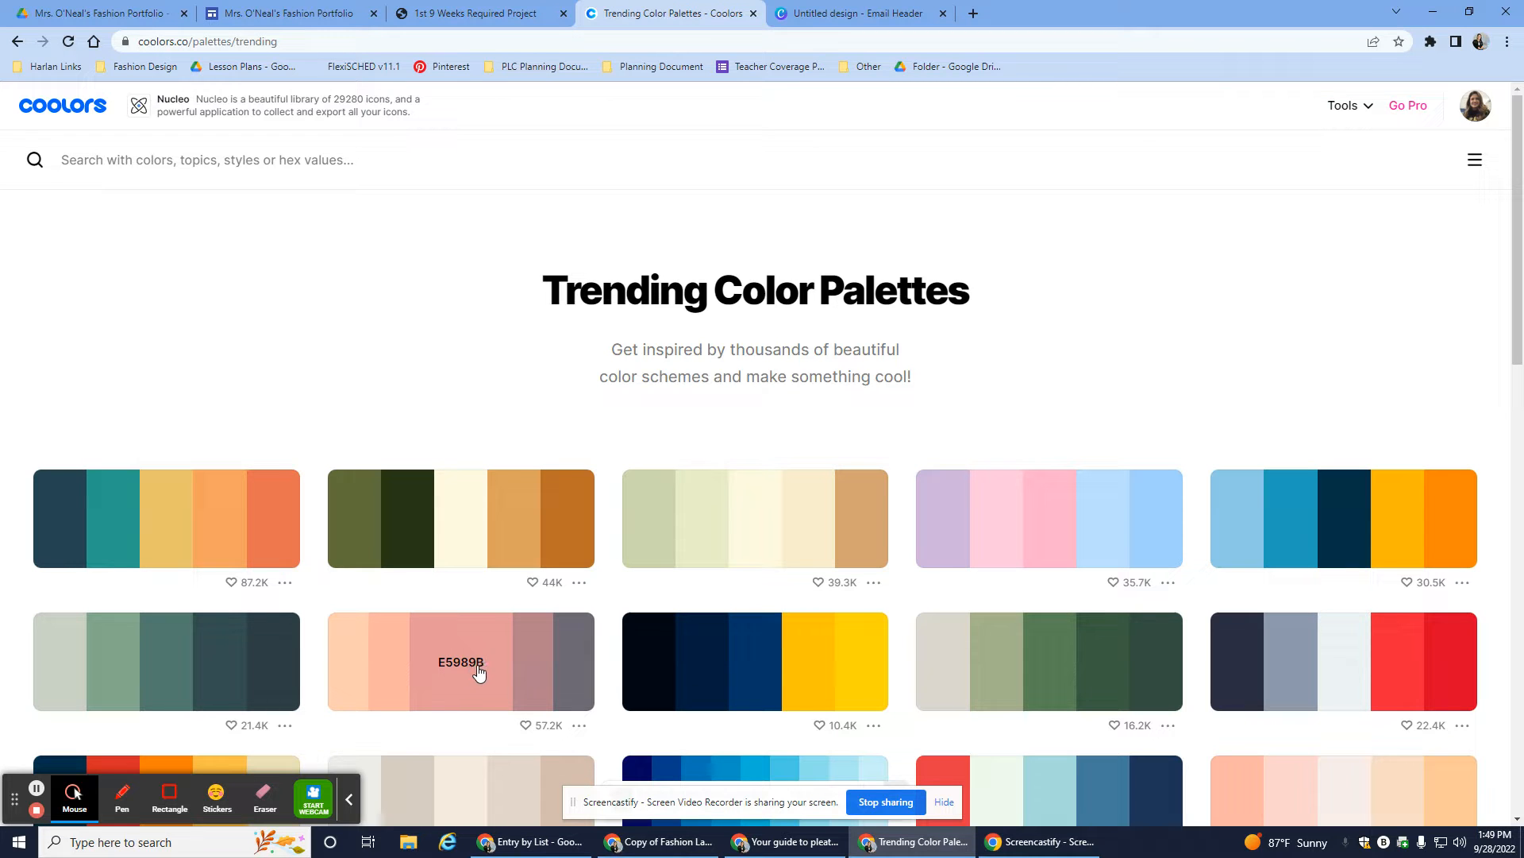
click(478, 673)
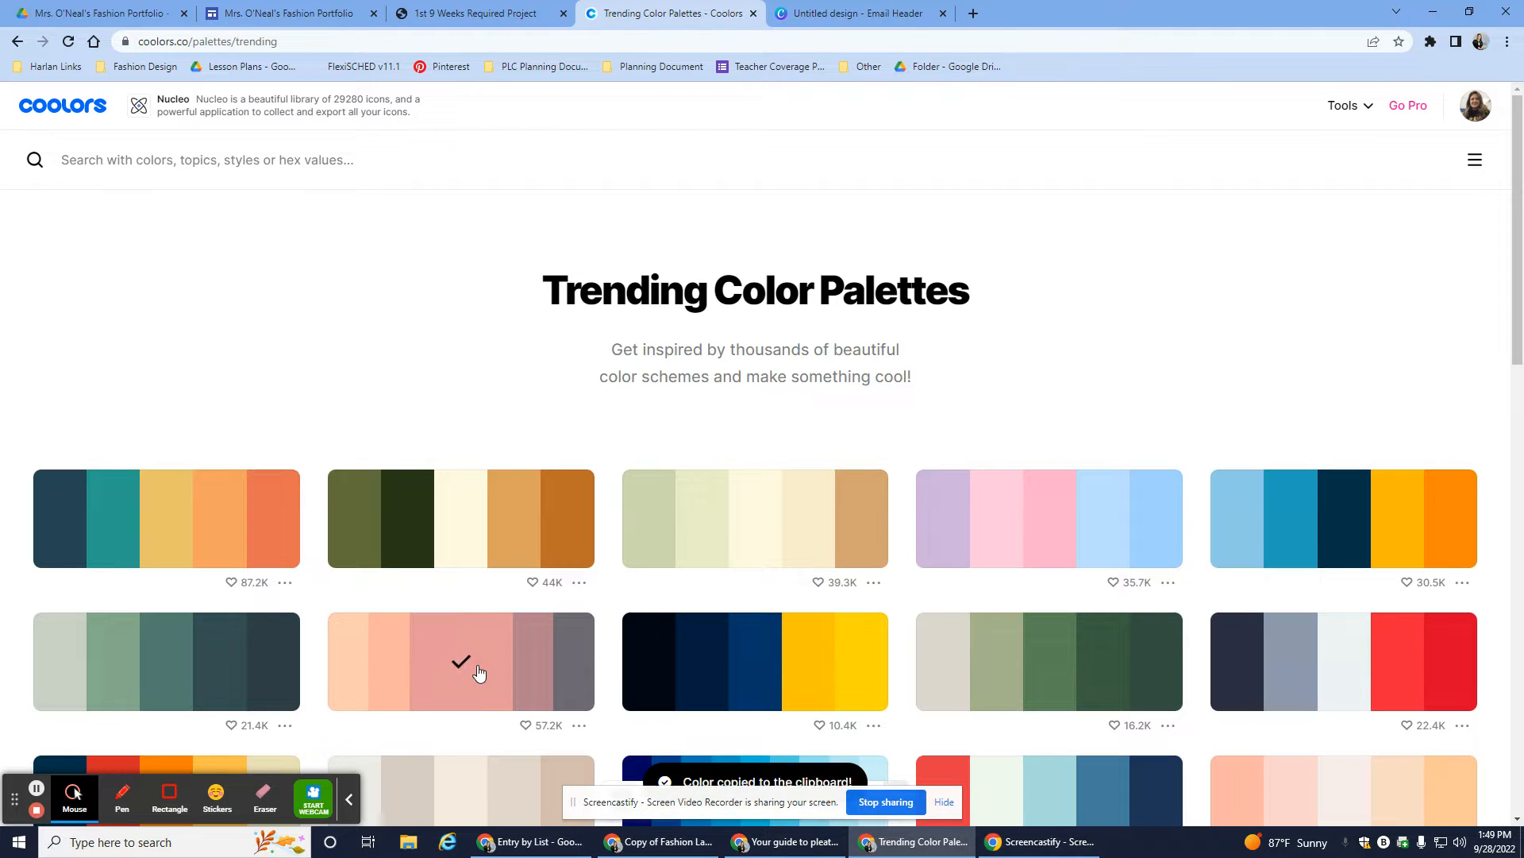
click(804, 13)
click(91, 198)
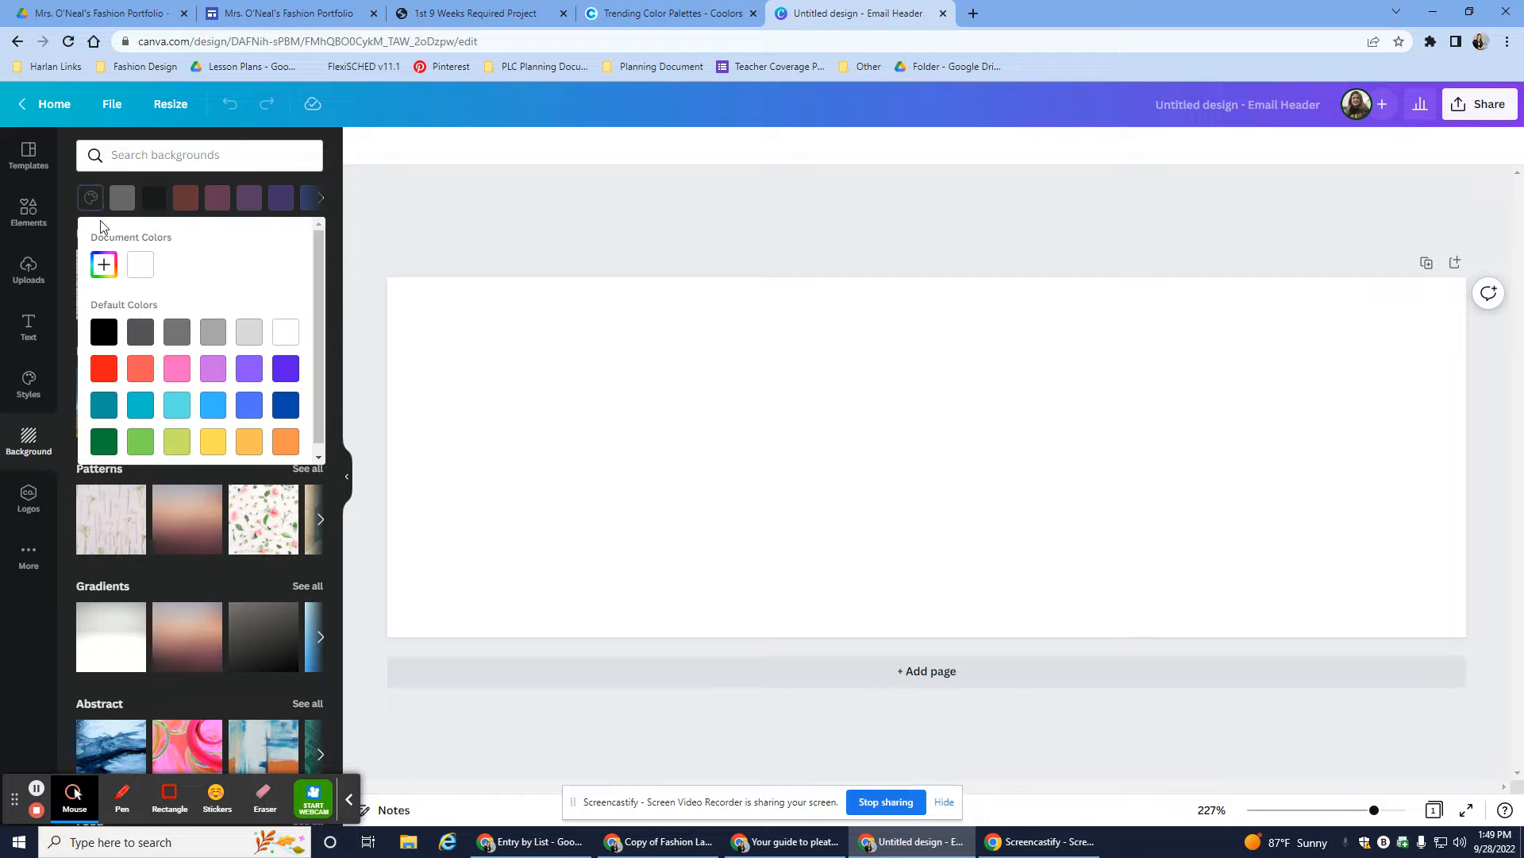
click(103, 268)
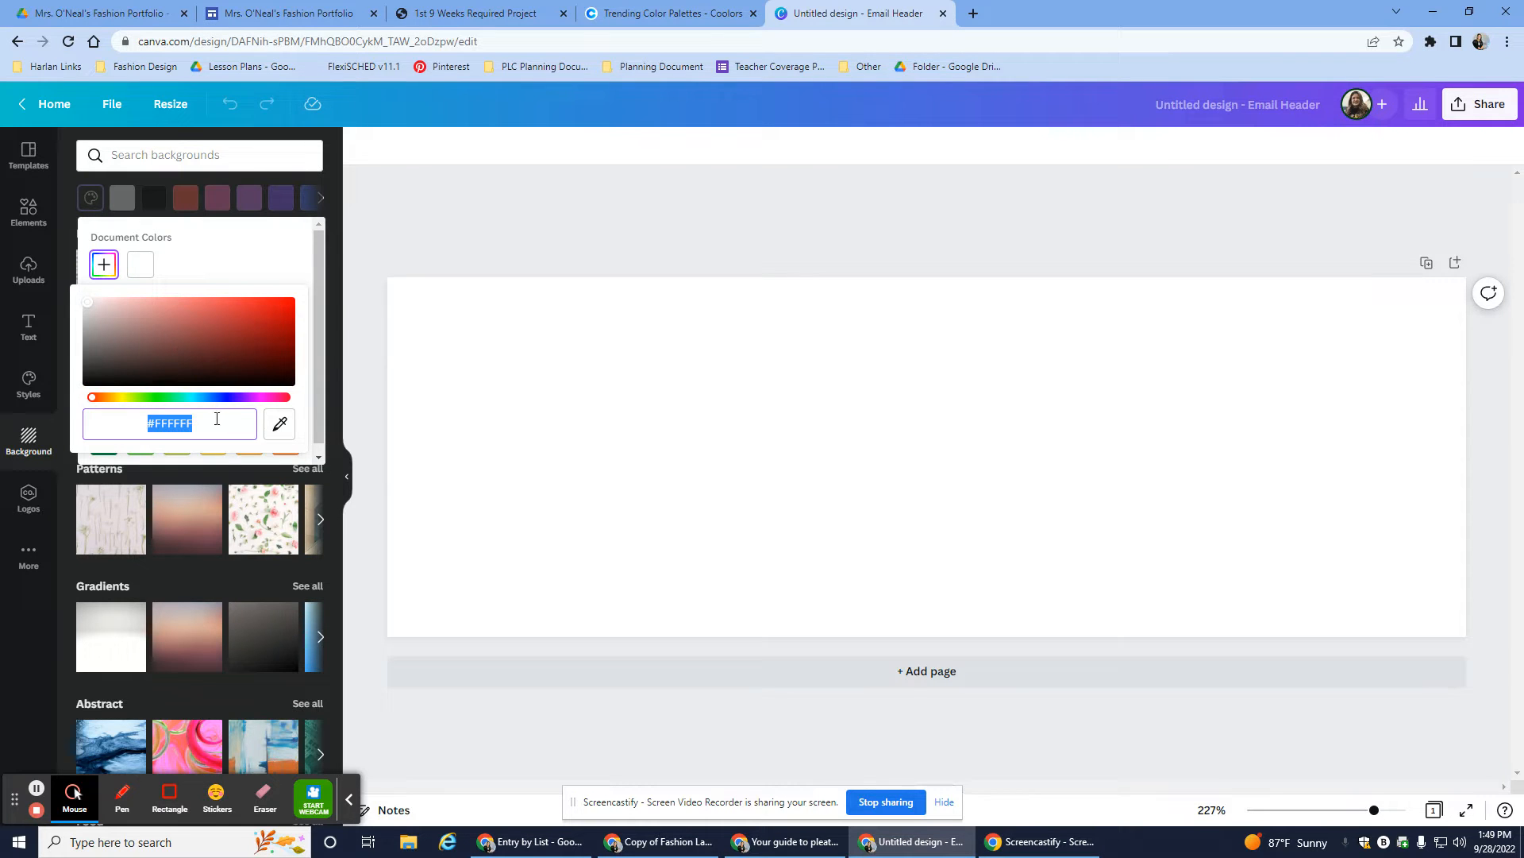
text(#E5989B)
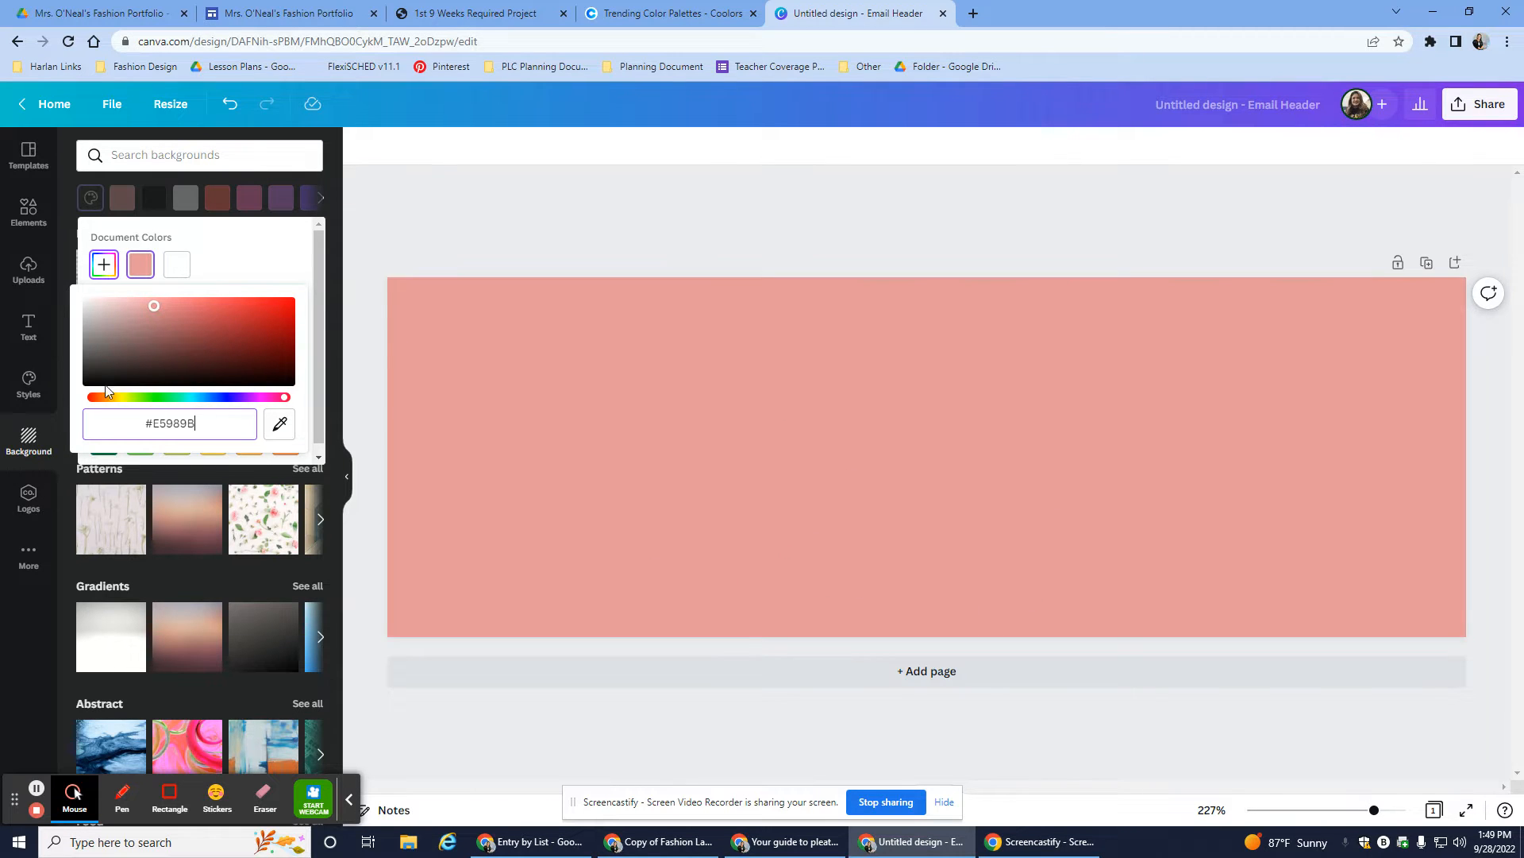
click(28, 211)
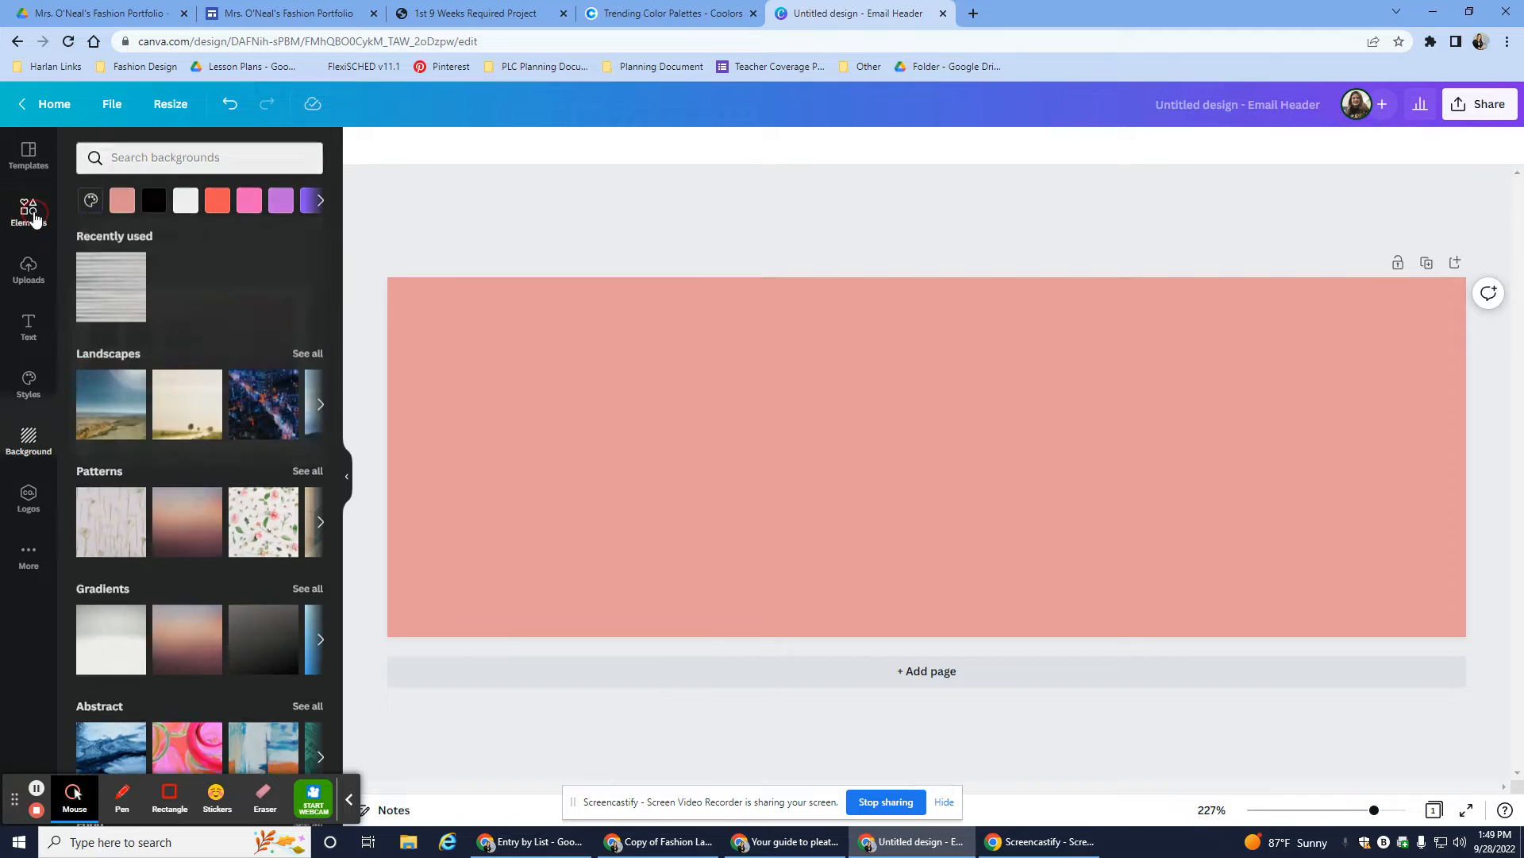
- Place rounded squares in the top-left and bottom-right corners, enlarging the top-left one
click(28, 211)
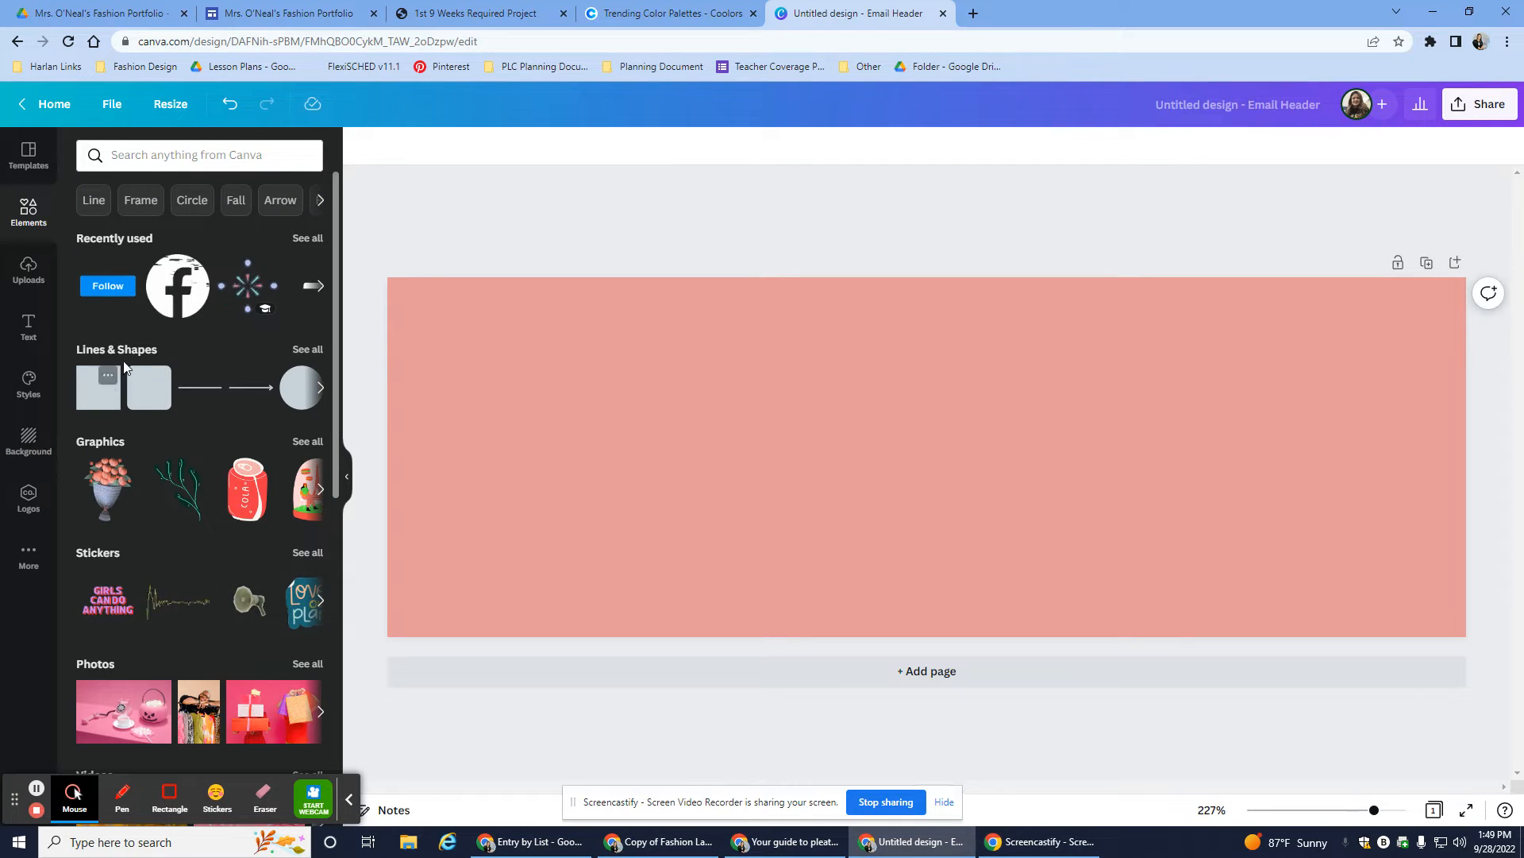
drag(150, 388, 555, 469)
drag(161, 388, 1435, 607)
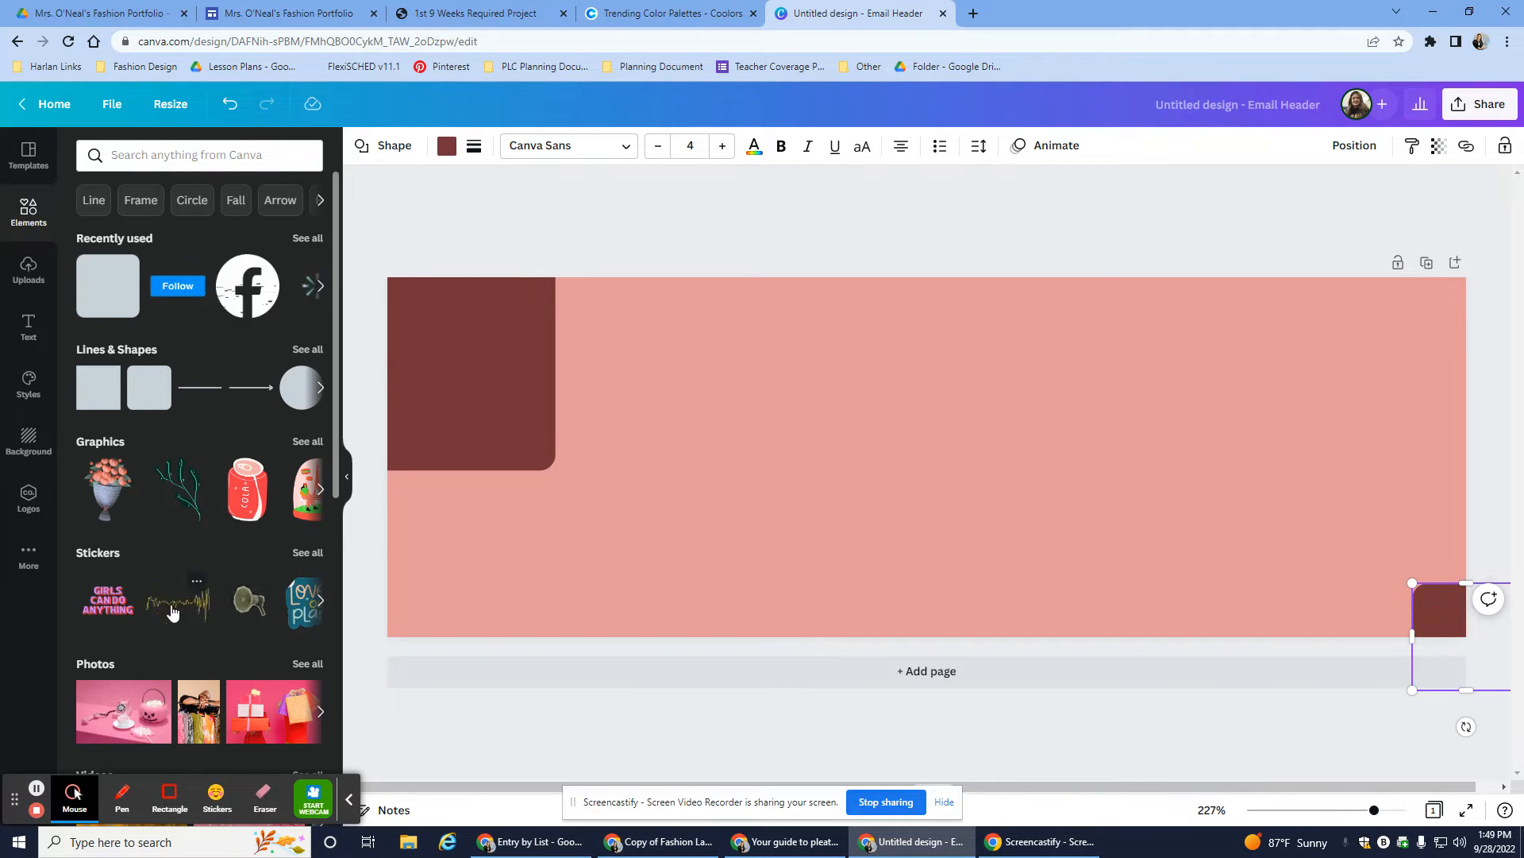
- Browse the full Lines & Shapes library for more shapes
scroll(229, 605, down, 3)
scroll(229, 605, up, 3)
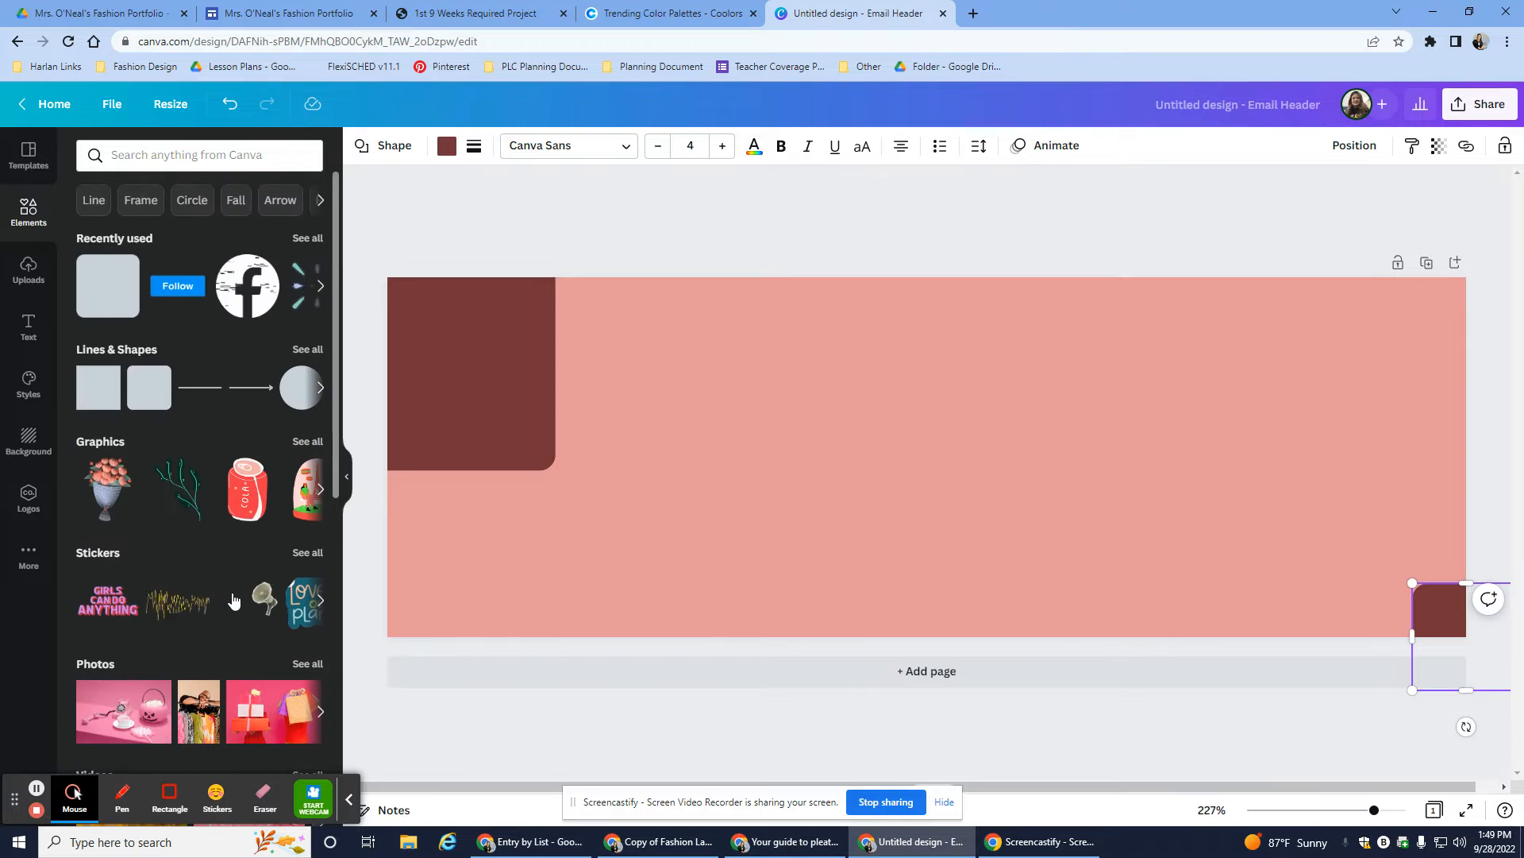
click(308, 349)
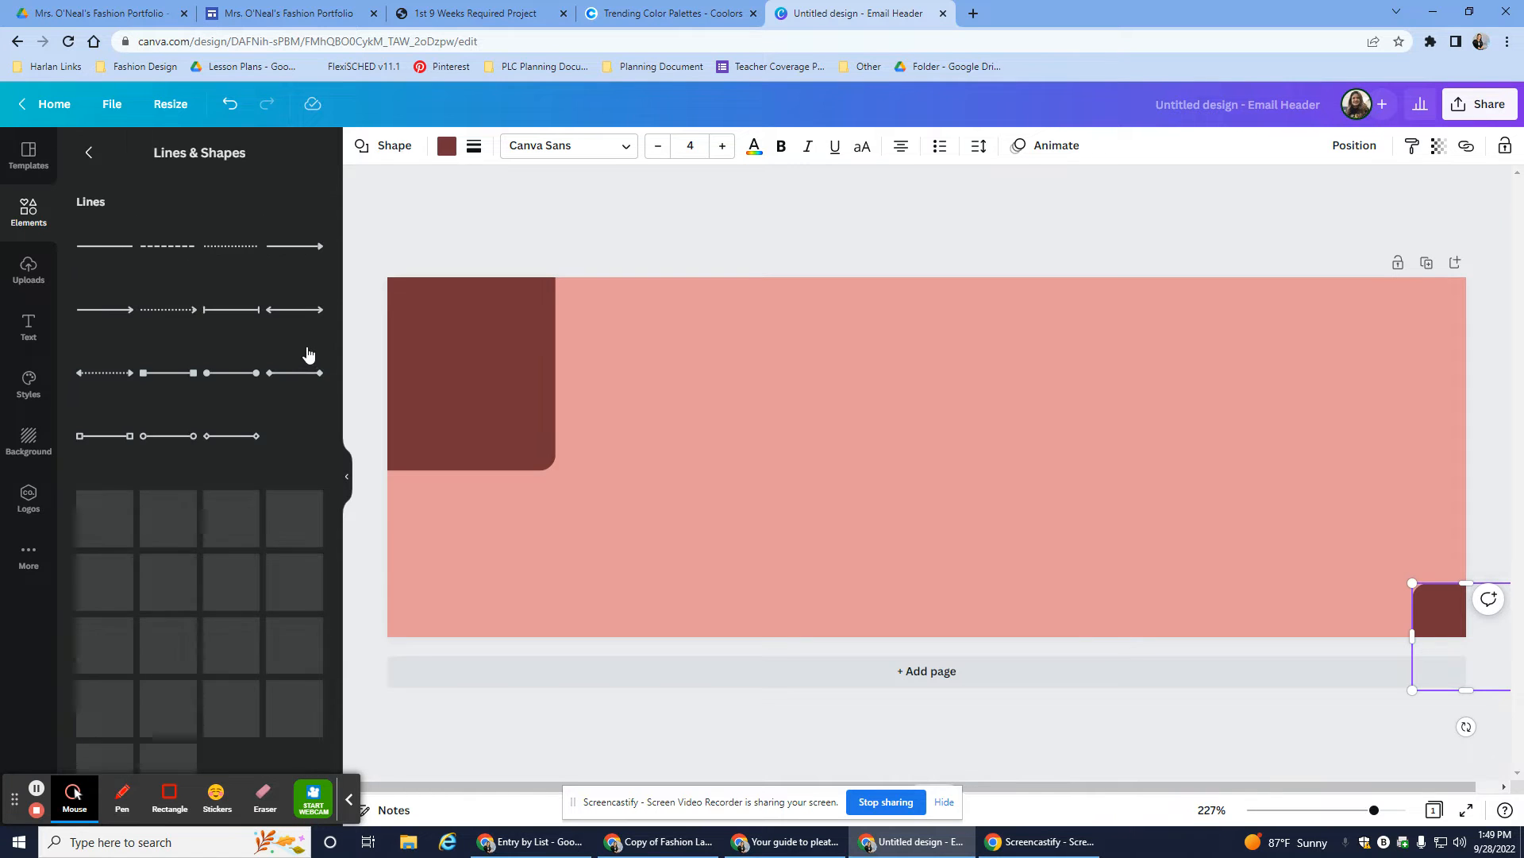
scroll(287, 595, down, 1)
scroll(287, 595, down, 6)
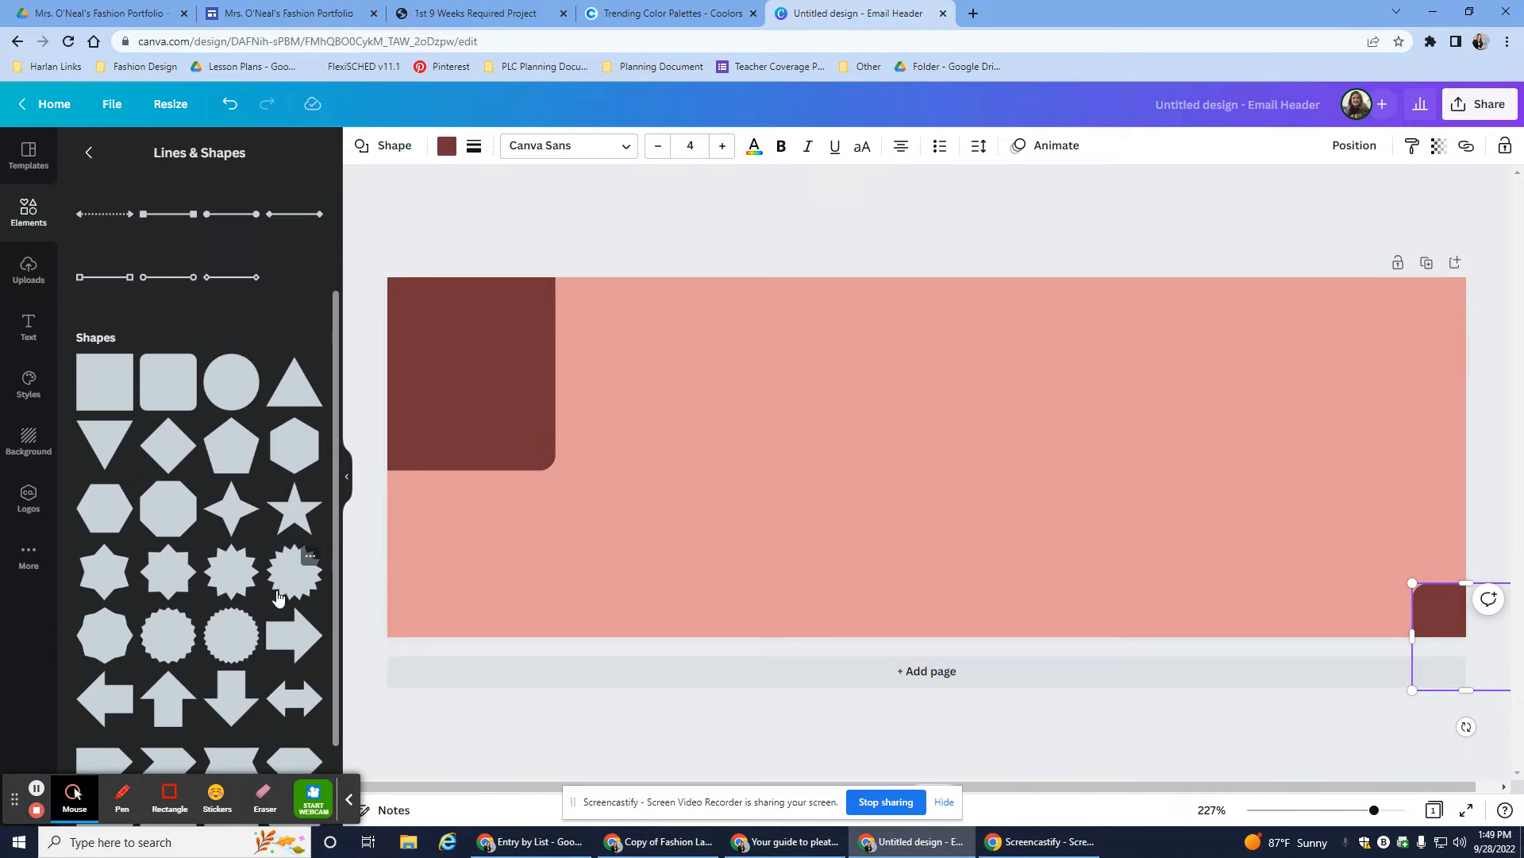
scroll(260, 556, down, 4)
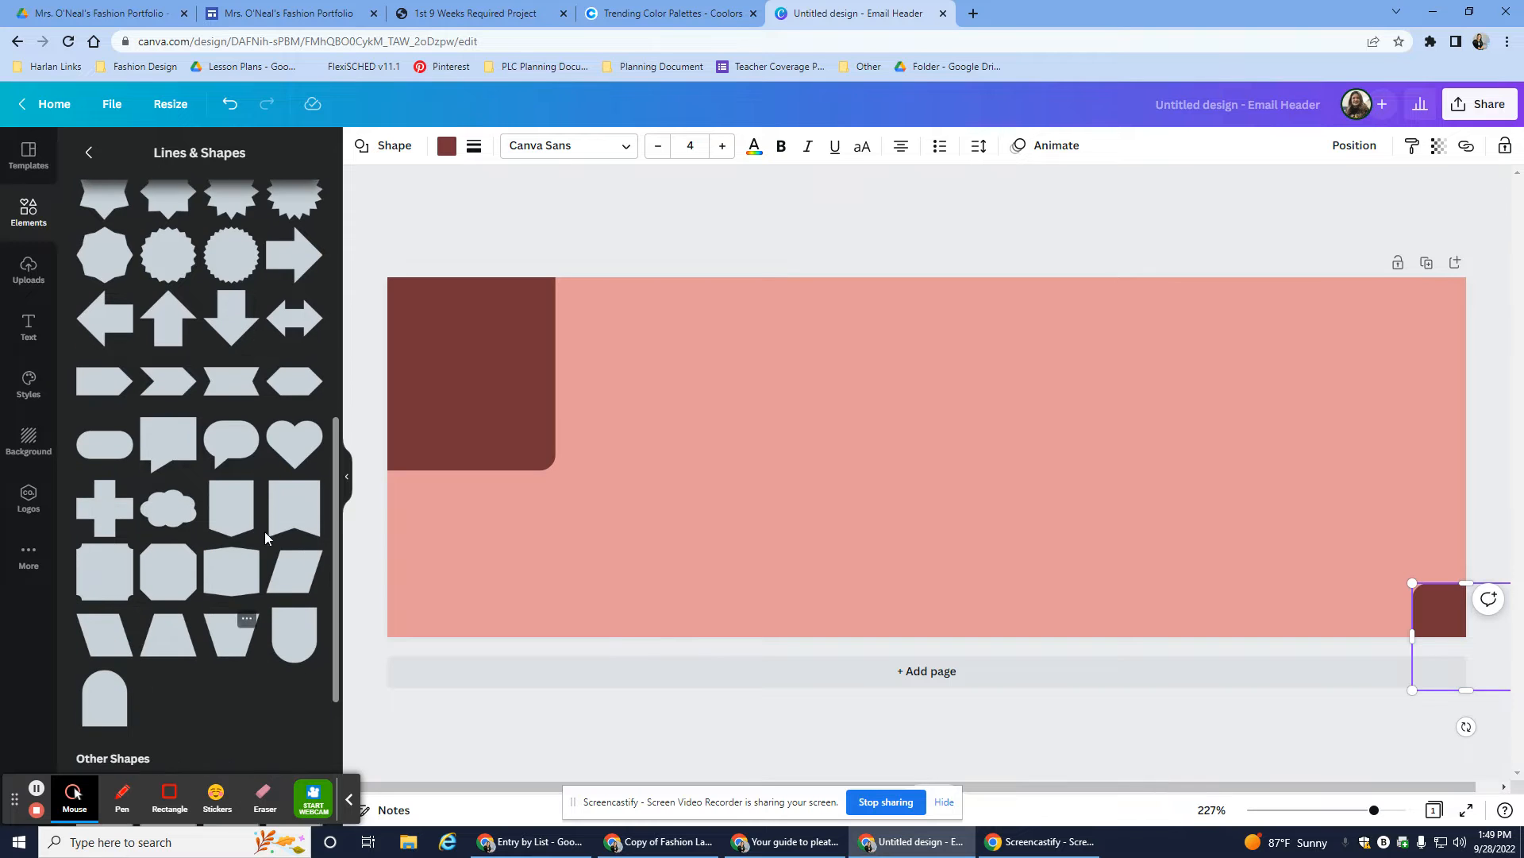
scroll(264, 572, up, 5)
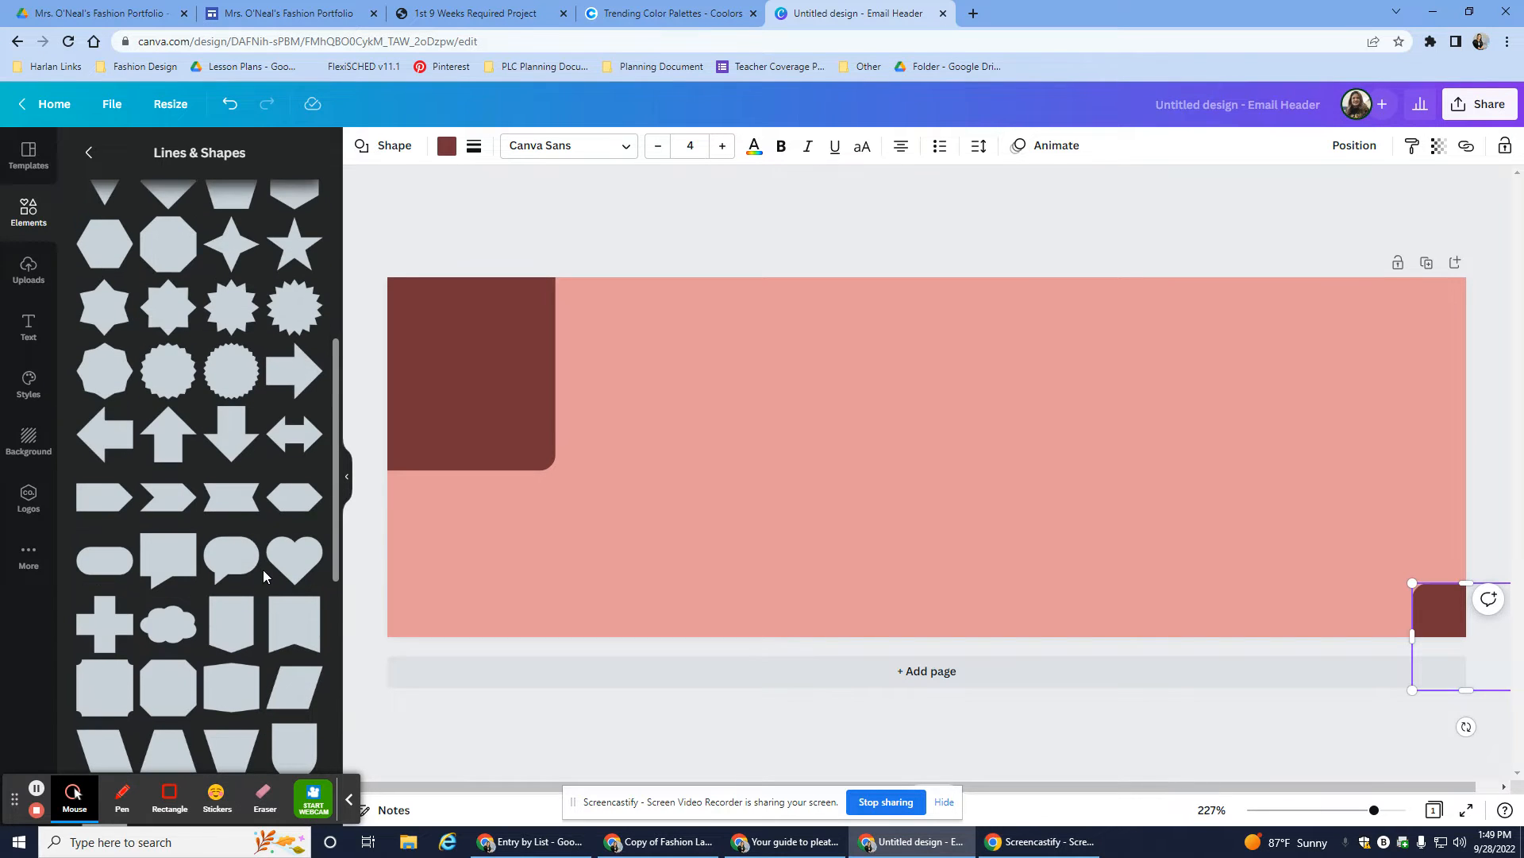
drag(306, 308, 395, 266)
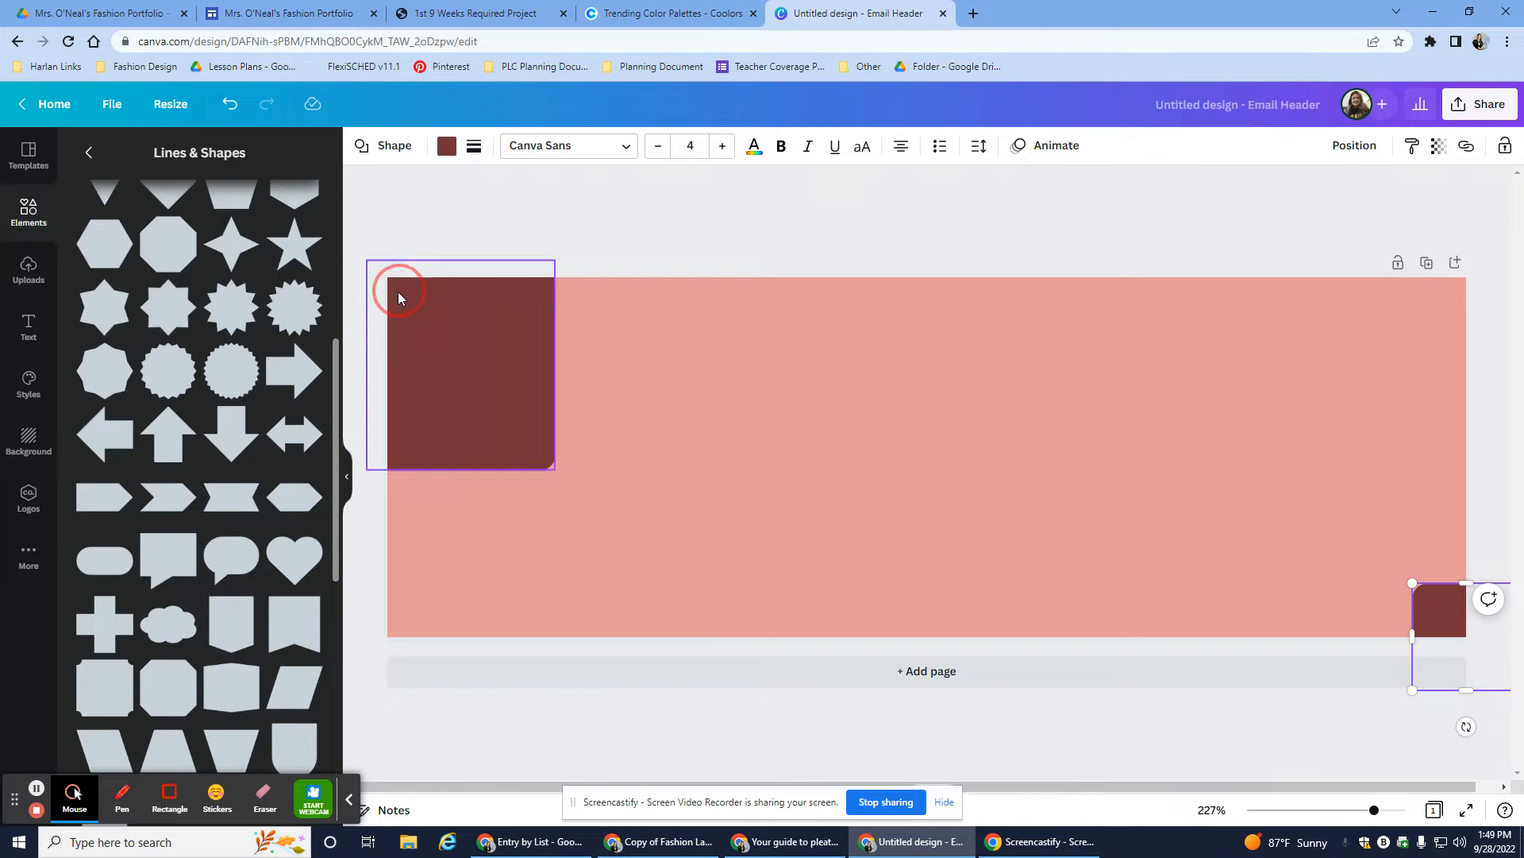
- Make the small square white and add an enlarged white starburst in the top-left corner
click(447, 151)
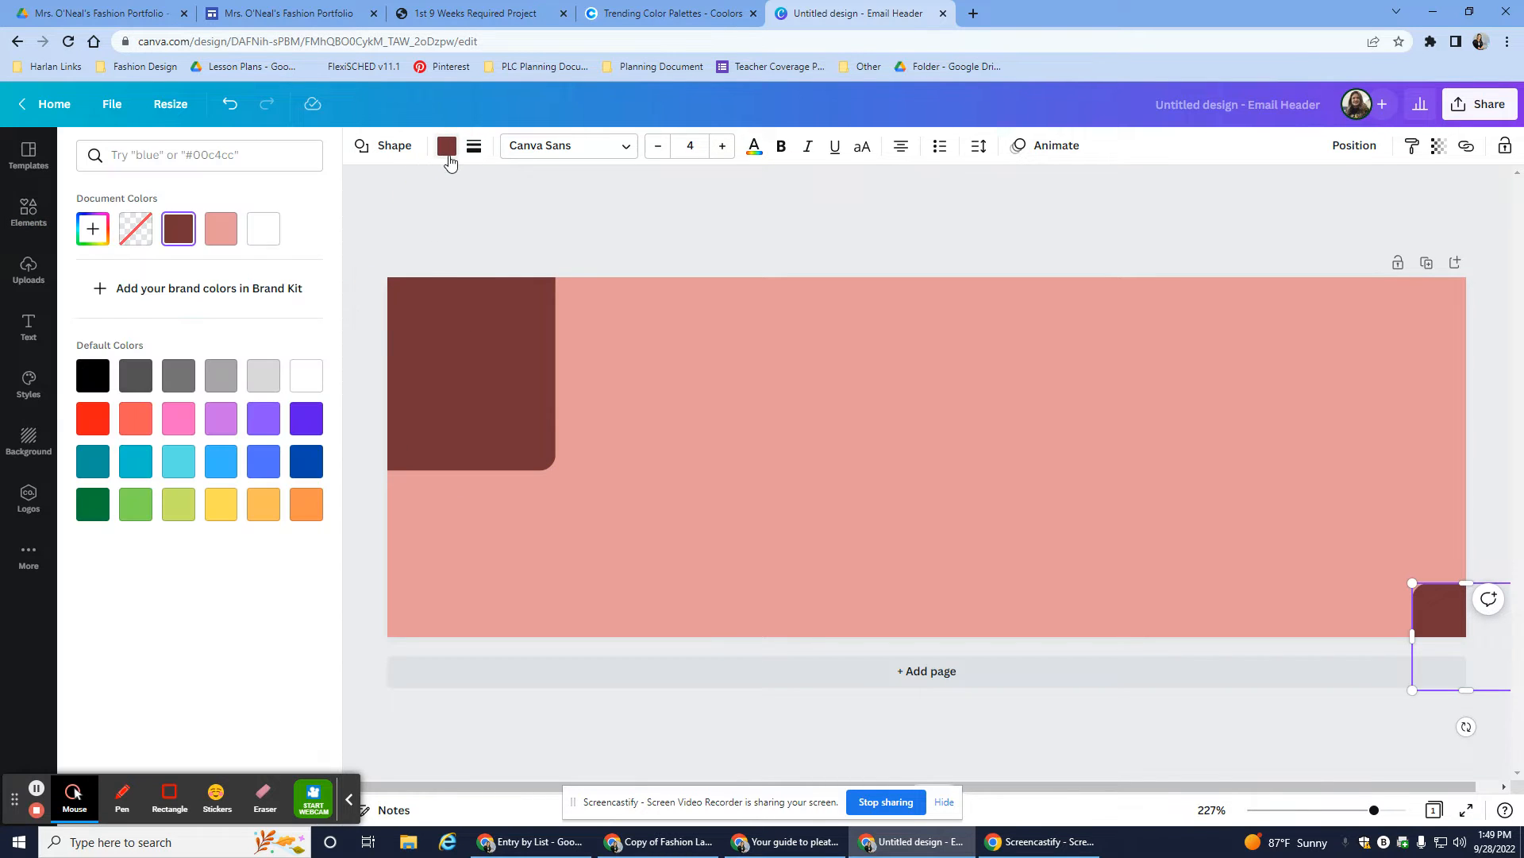
click(255, 237)
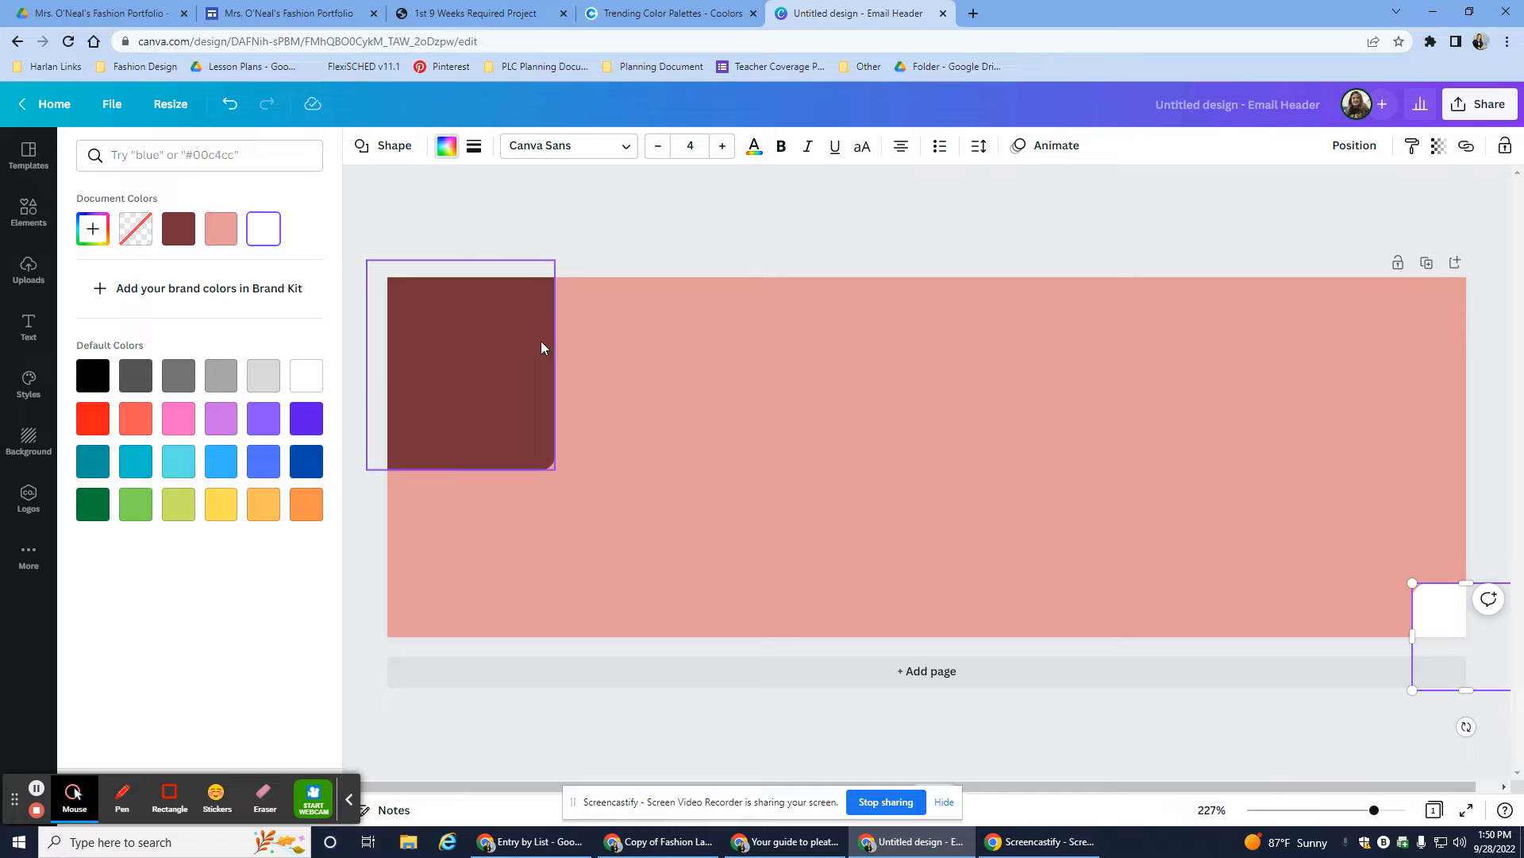
click(368, 226)
drag(294, 308, 496, 344)
click(509, 347)
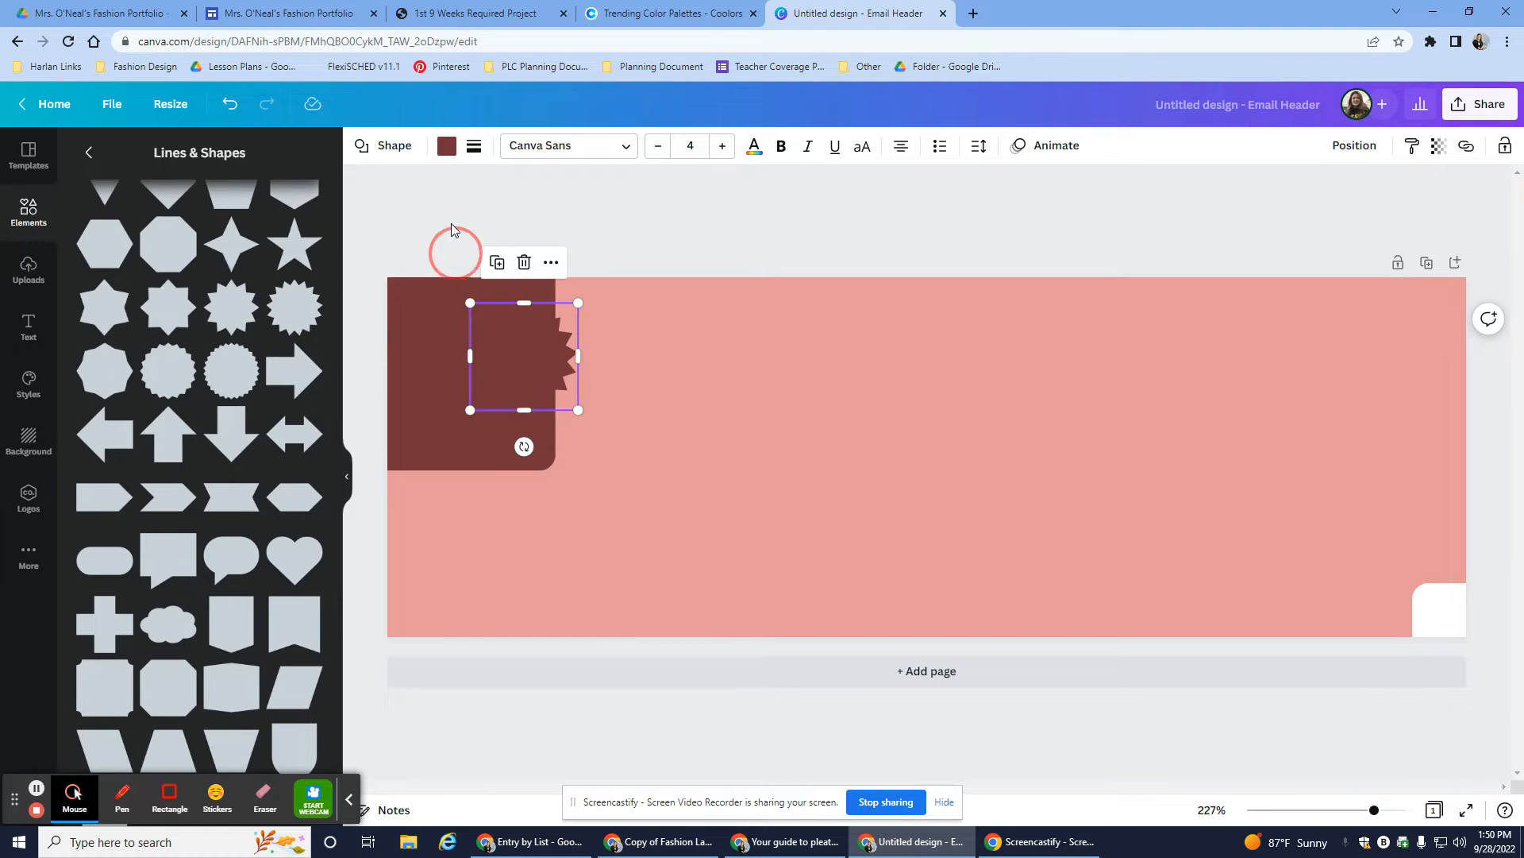
click(447, 145)
click(264, 229)
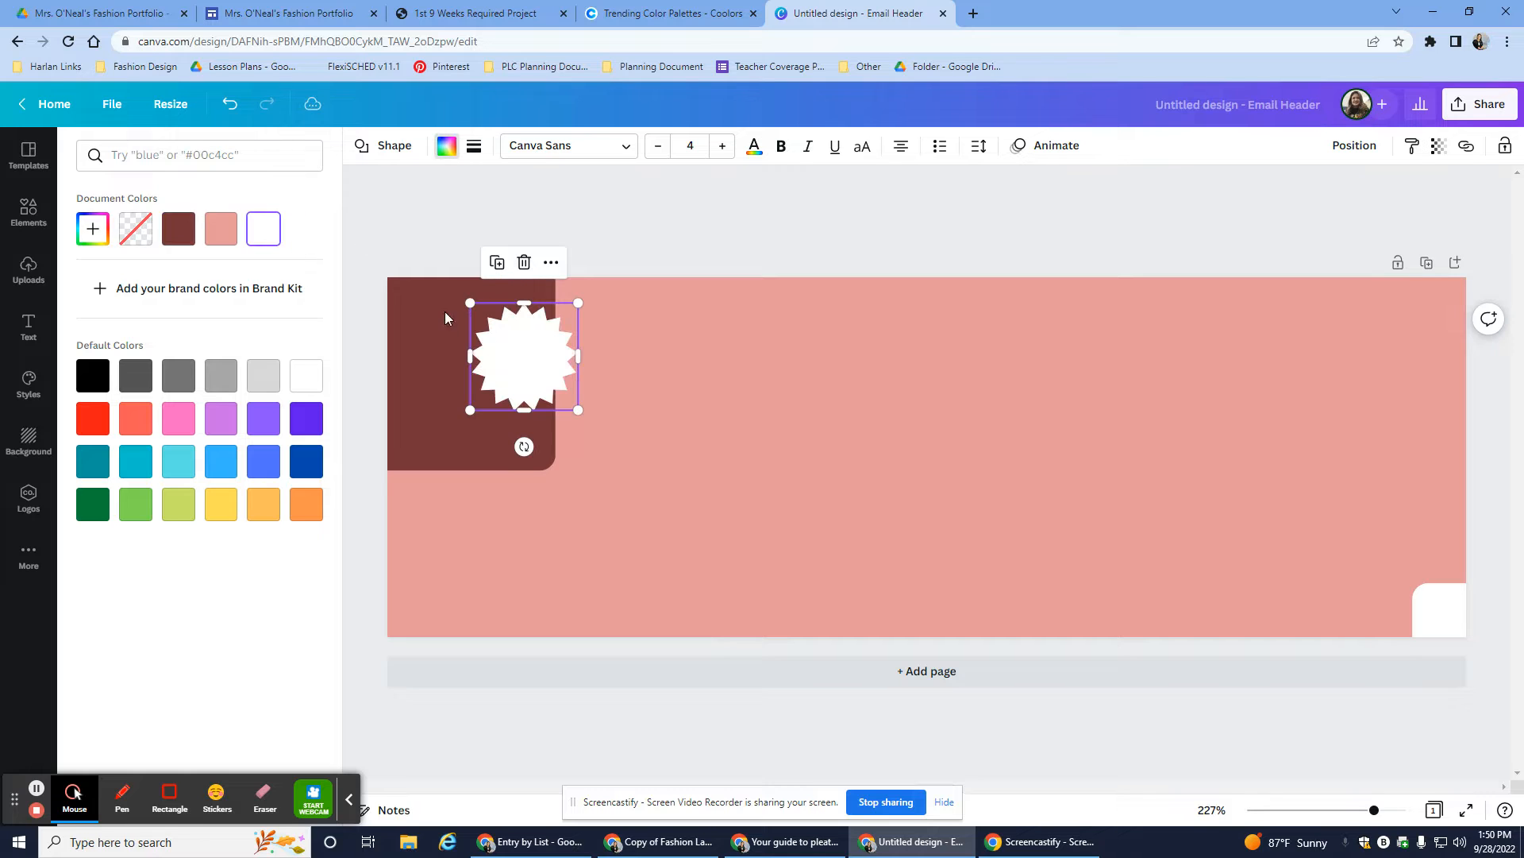
drag(531, 361, 407, 288)
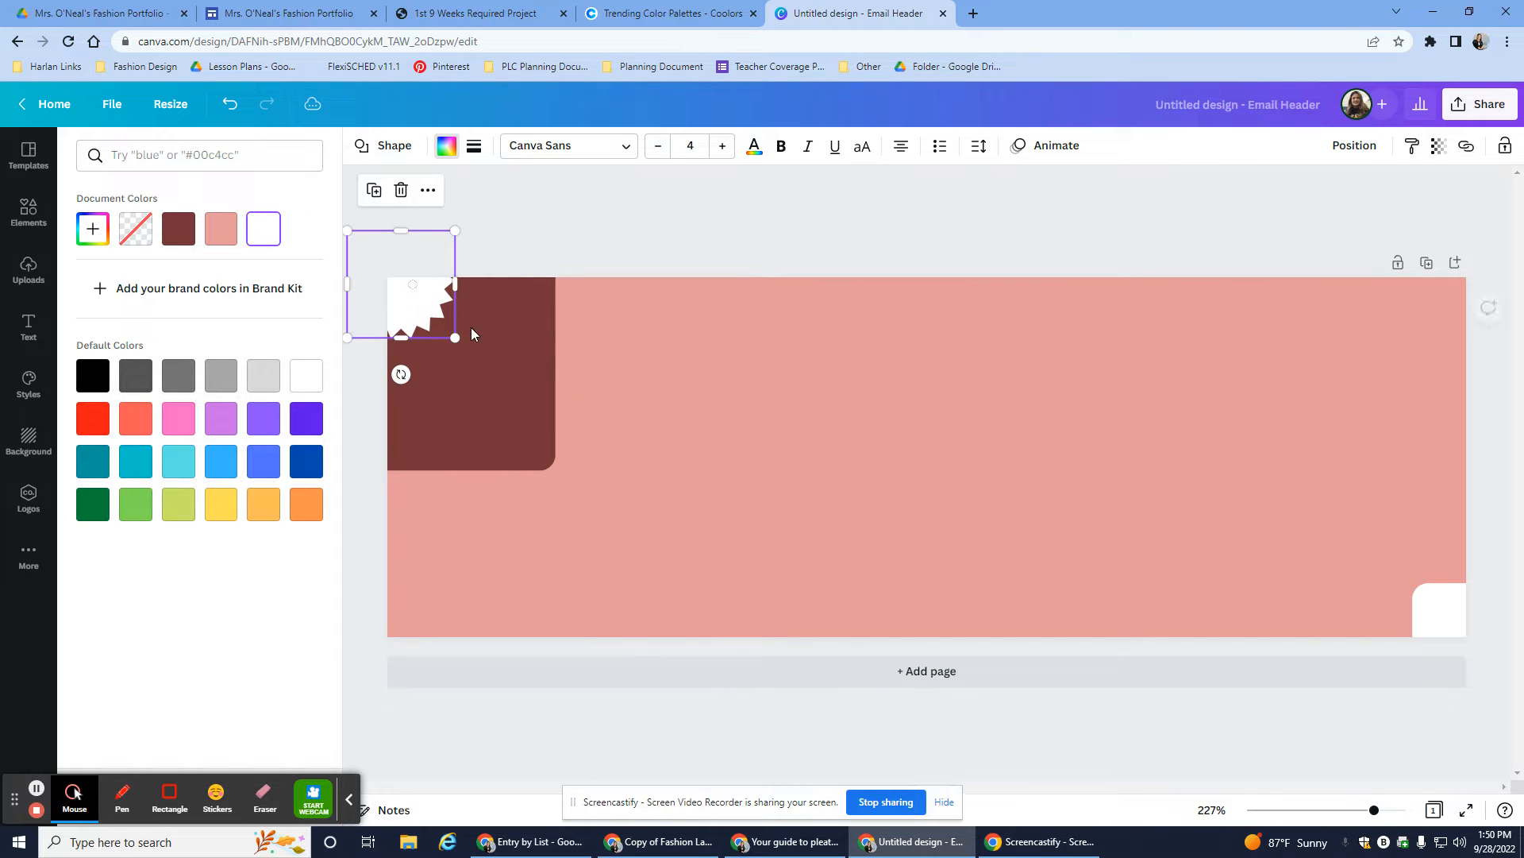
drag(453, 337, 481, 365)
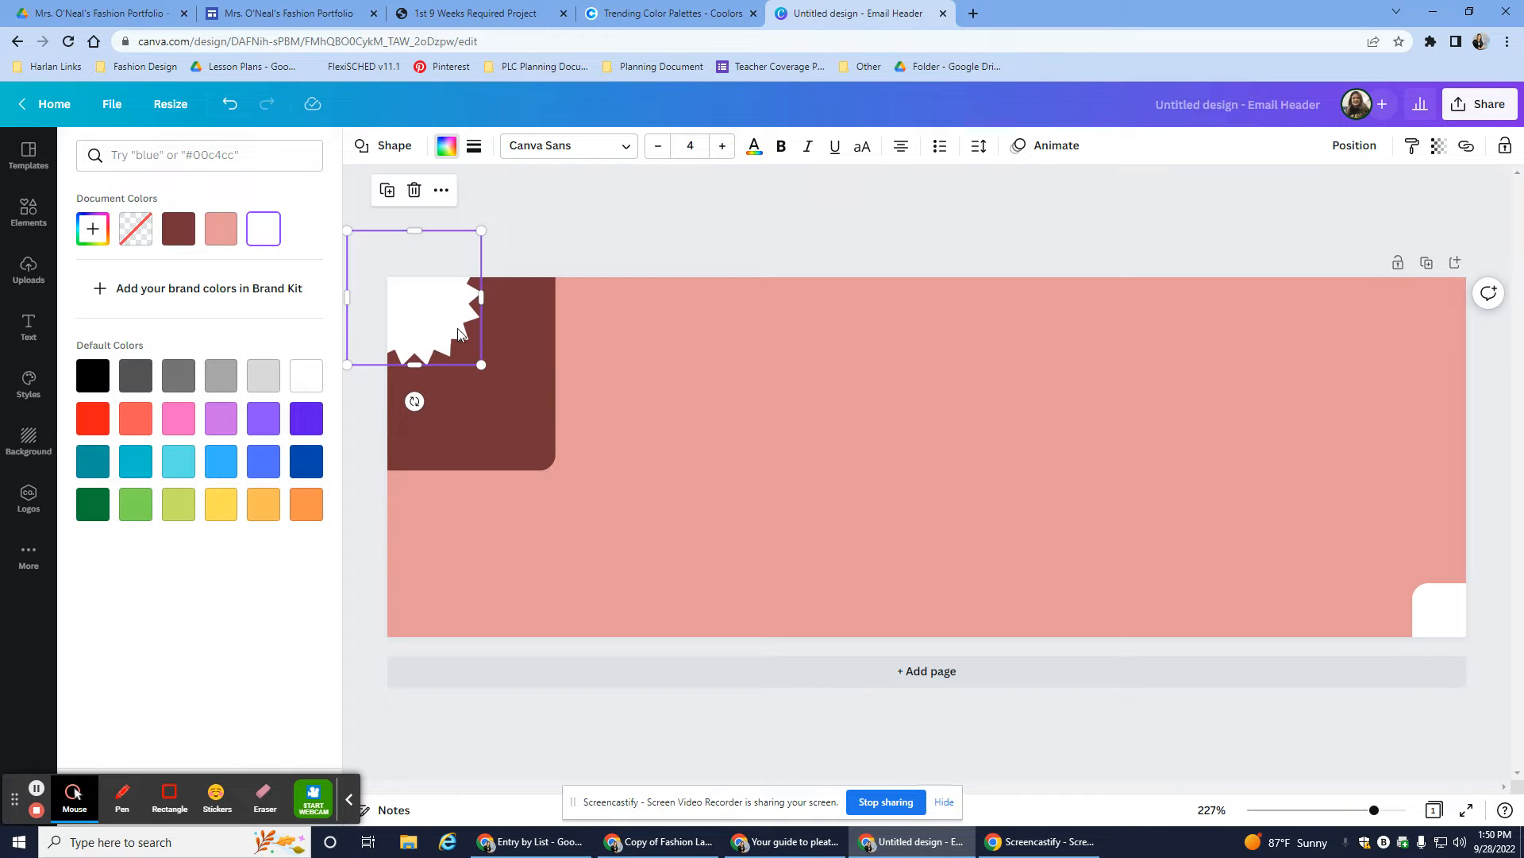
- Duplicate the starburst onto the bottom-right square, turning that square dark brown
key(ctrl+d)
drag(463, 336, 1385, 458)
click(1434, 620)
drag(1375, 595, 1421, 601)
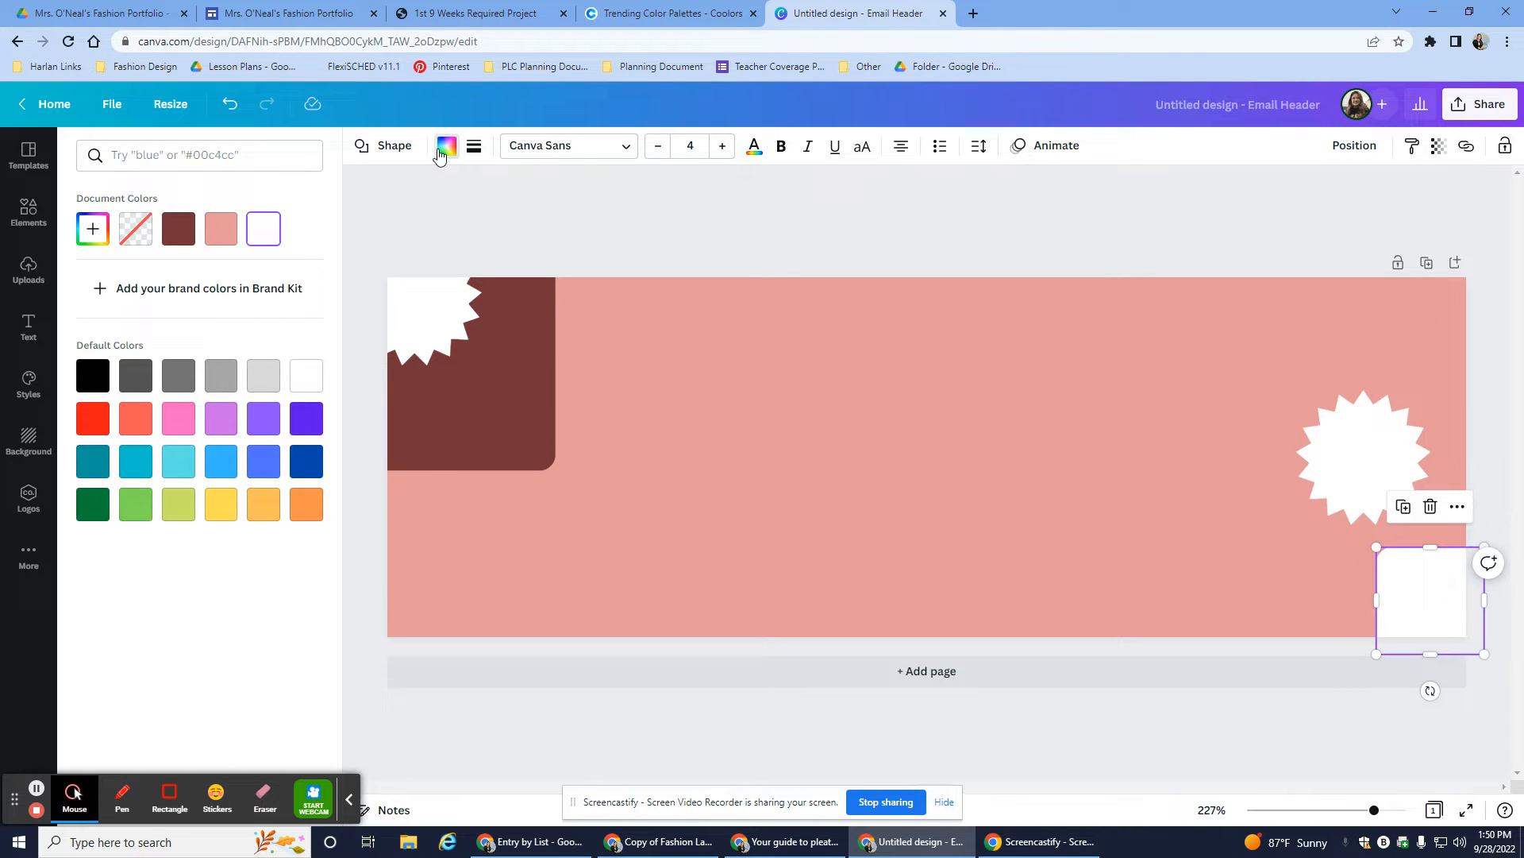
click(179, 228)
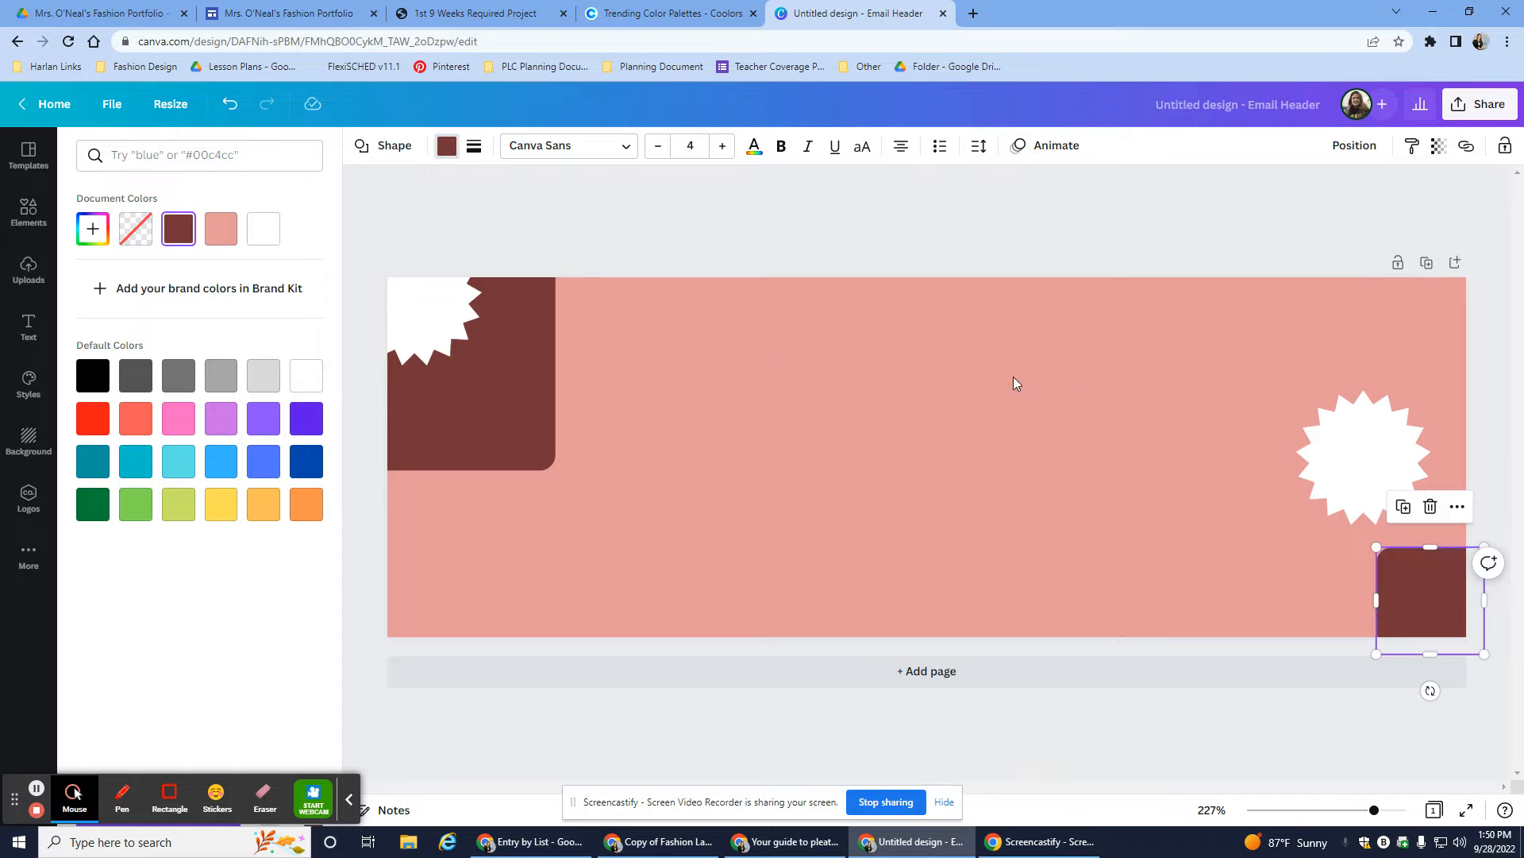
drag(1337, 474, 1470, 640)
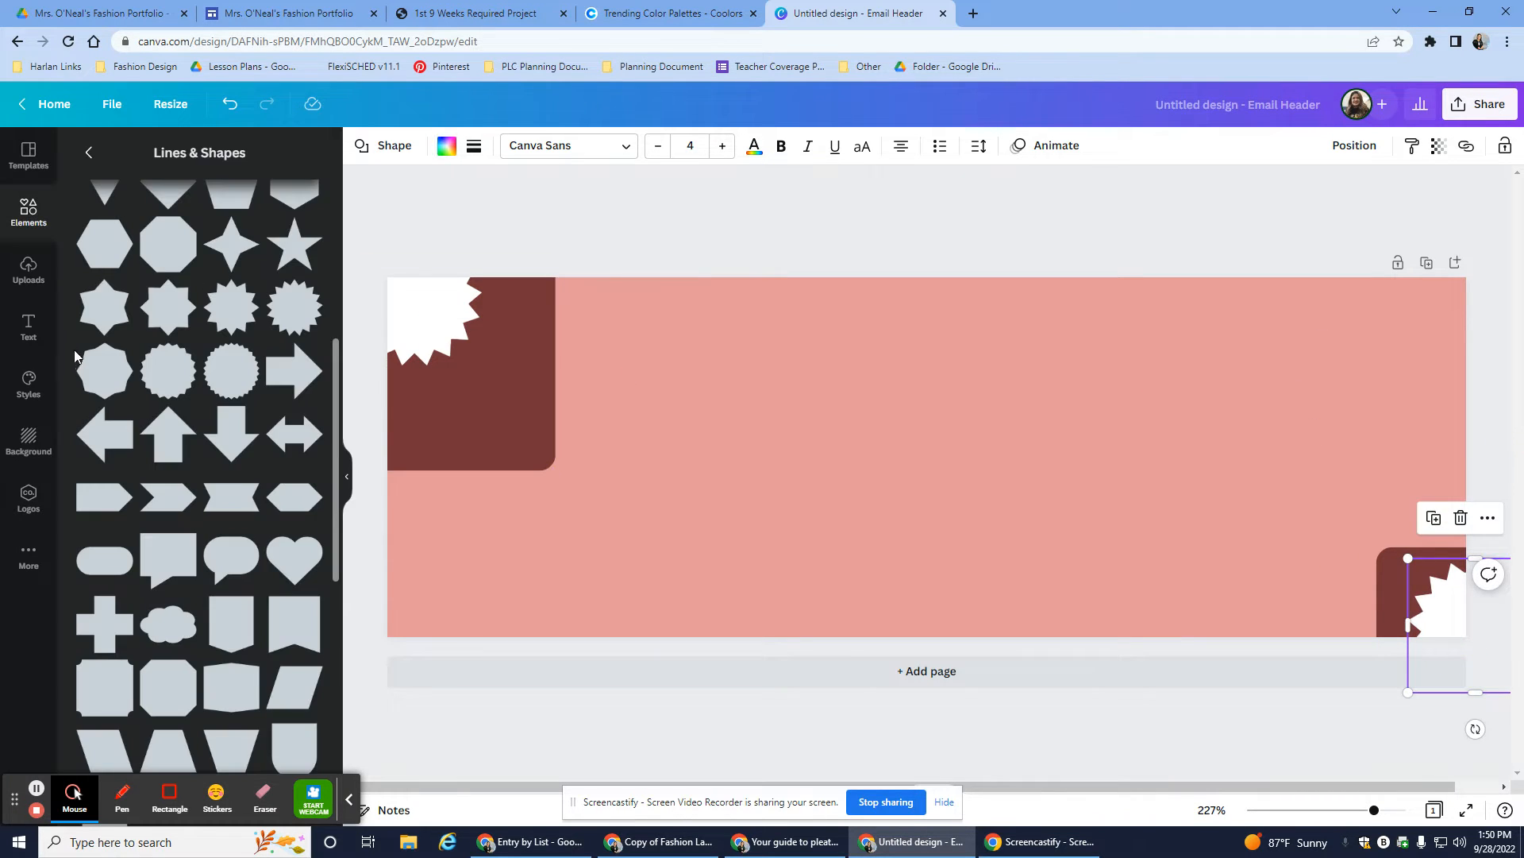
- Add the RODEO text combination, then delete the extra copy
click(30, 326)
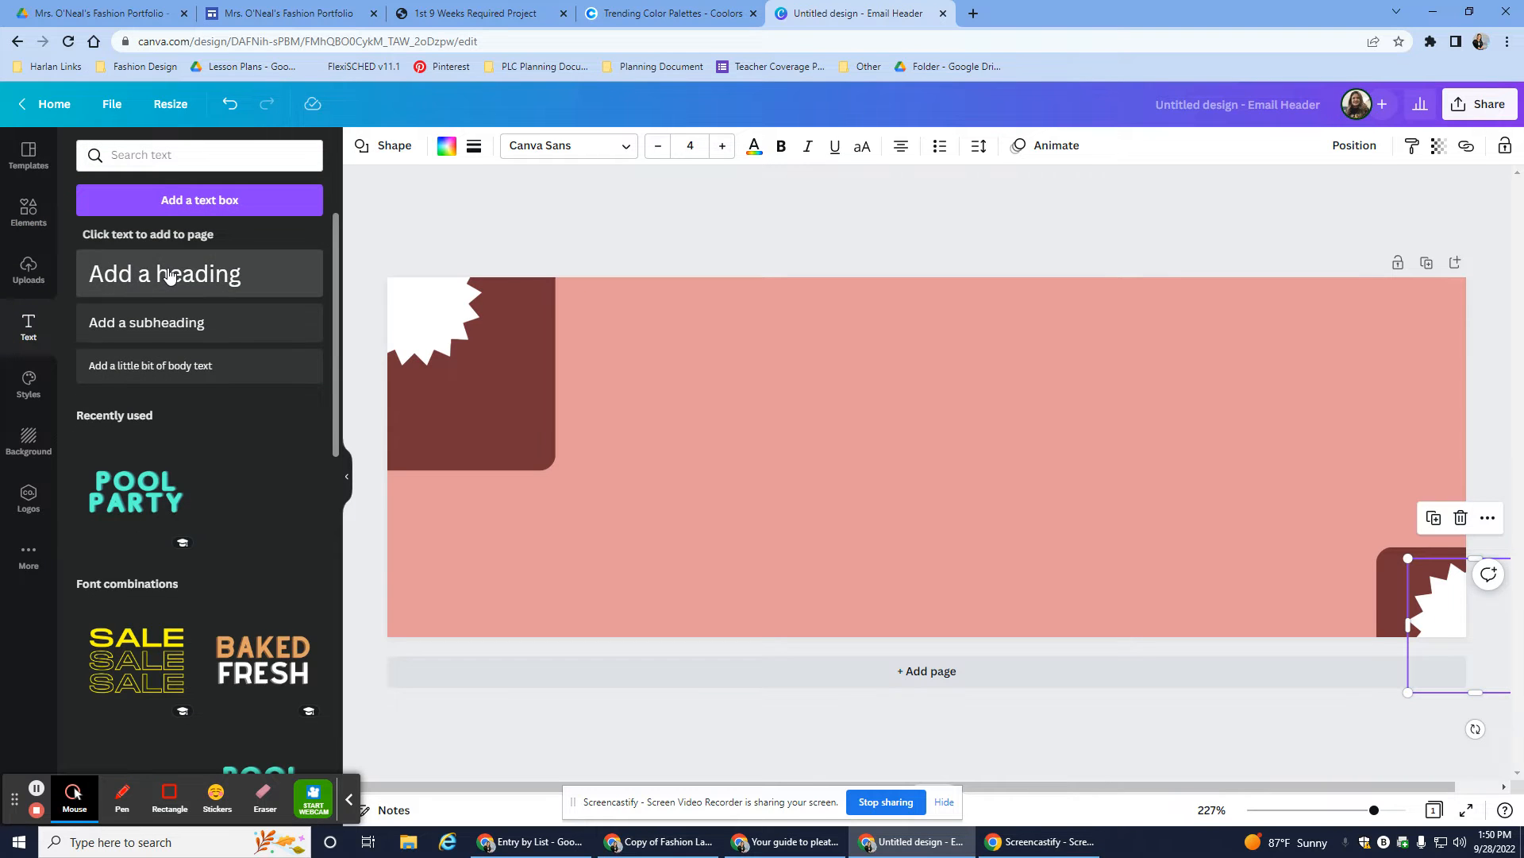
scroll(202, 662, down, 3)
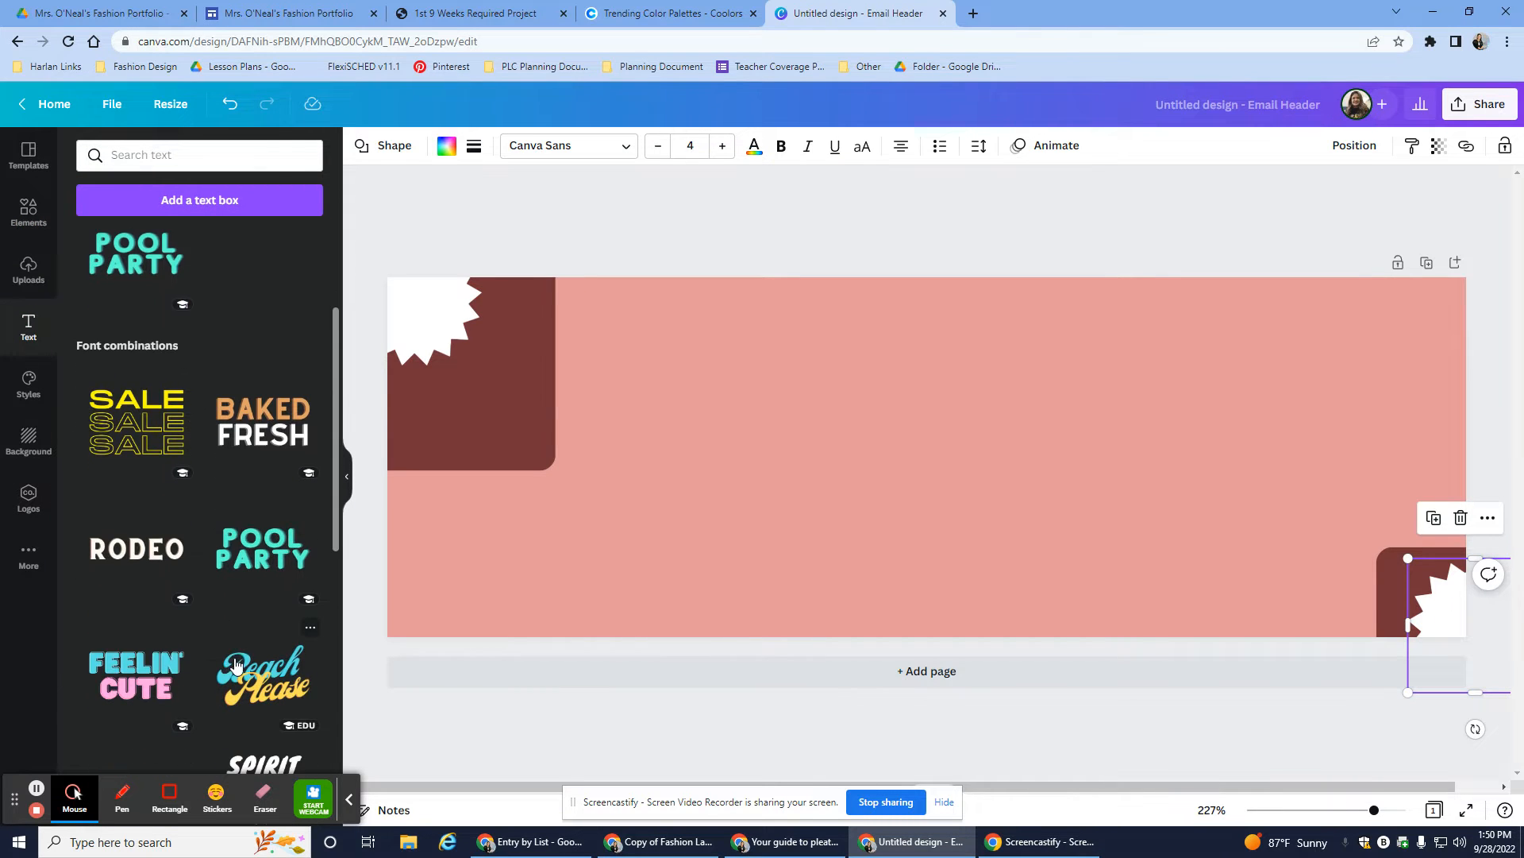
scroll(242, 643, down, 1)
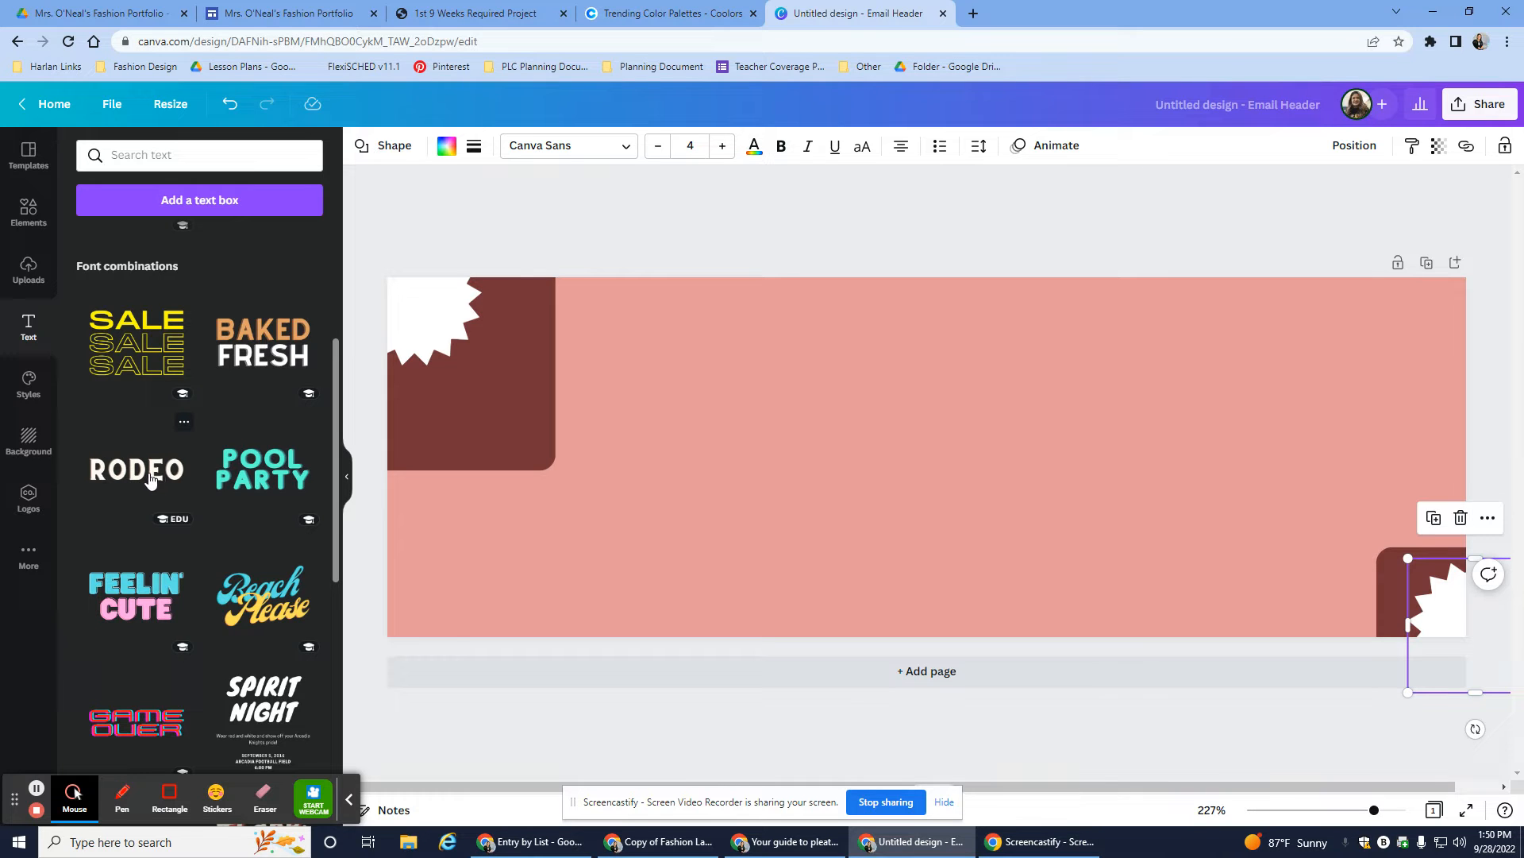
click(151, 479)
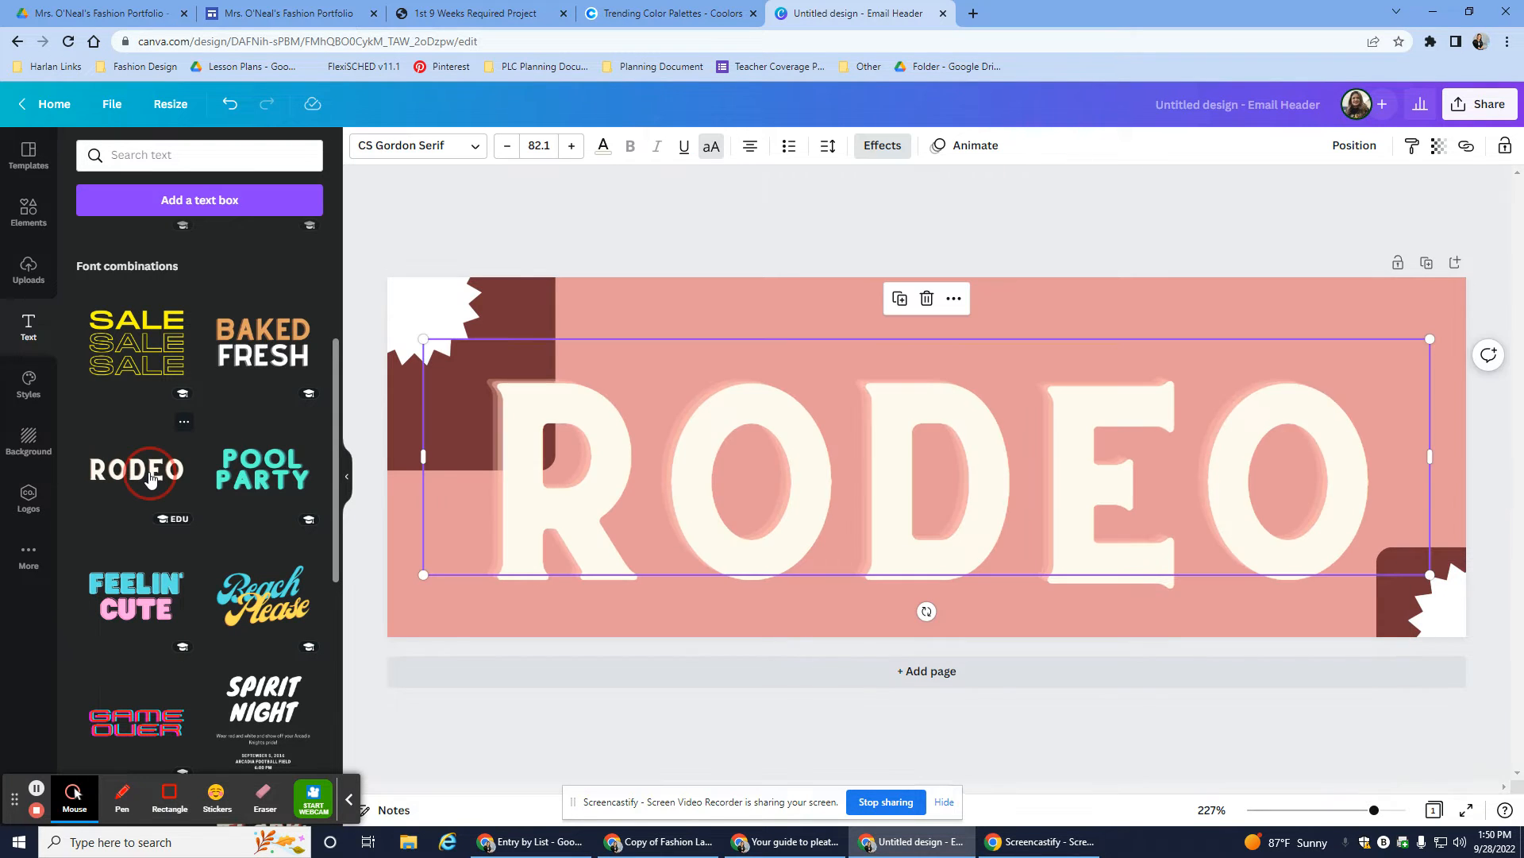
double_click(1302, 465)
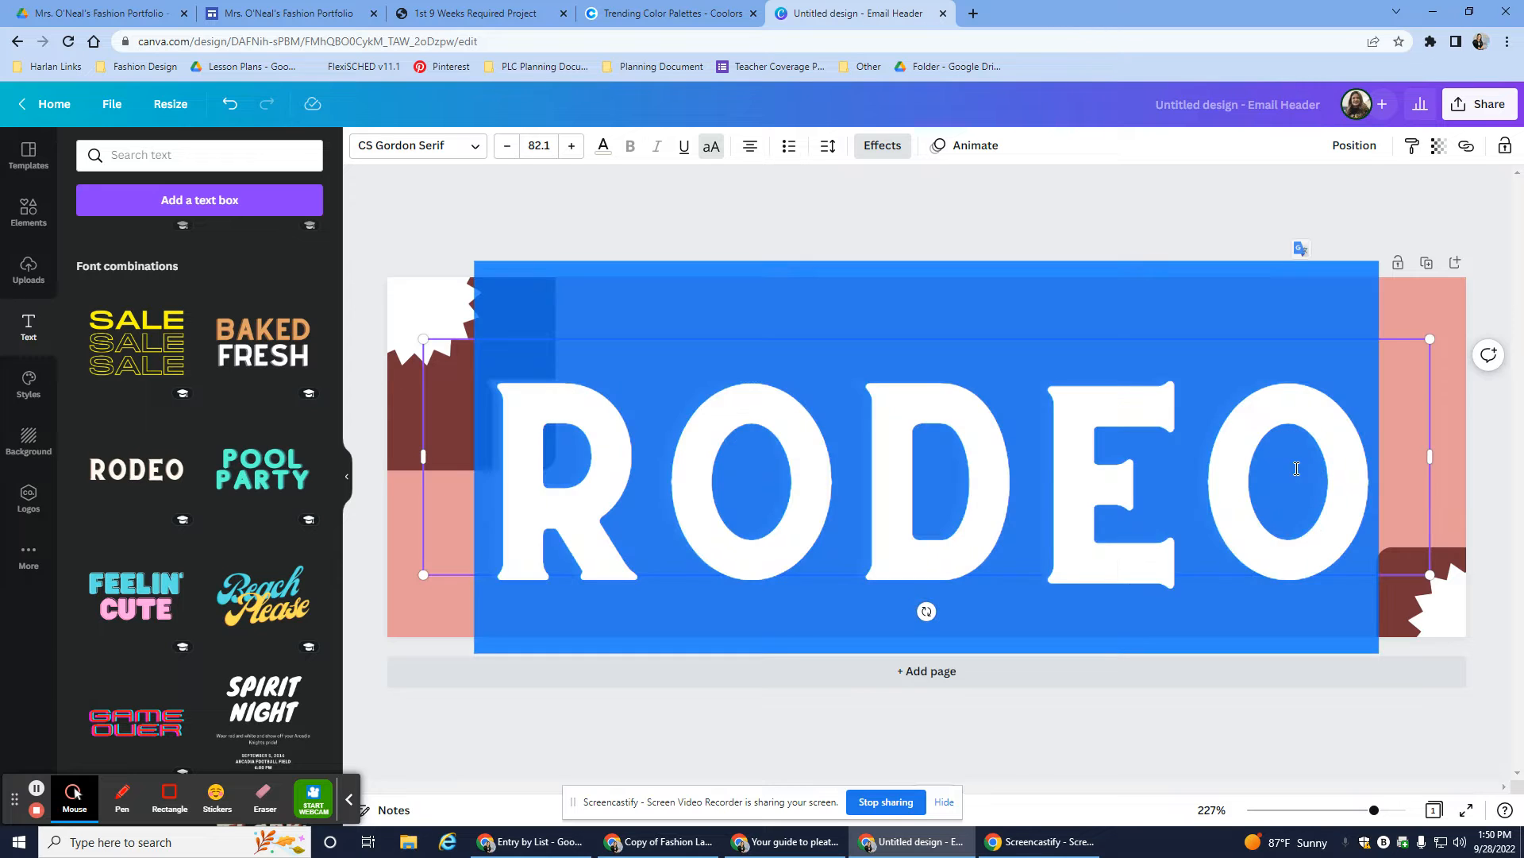
click(1346, 457)
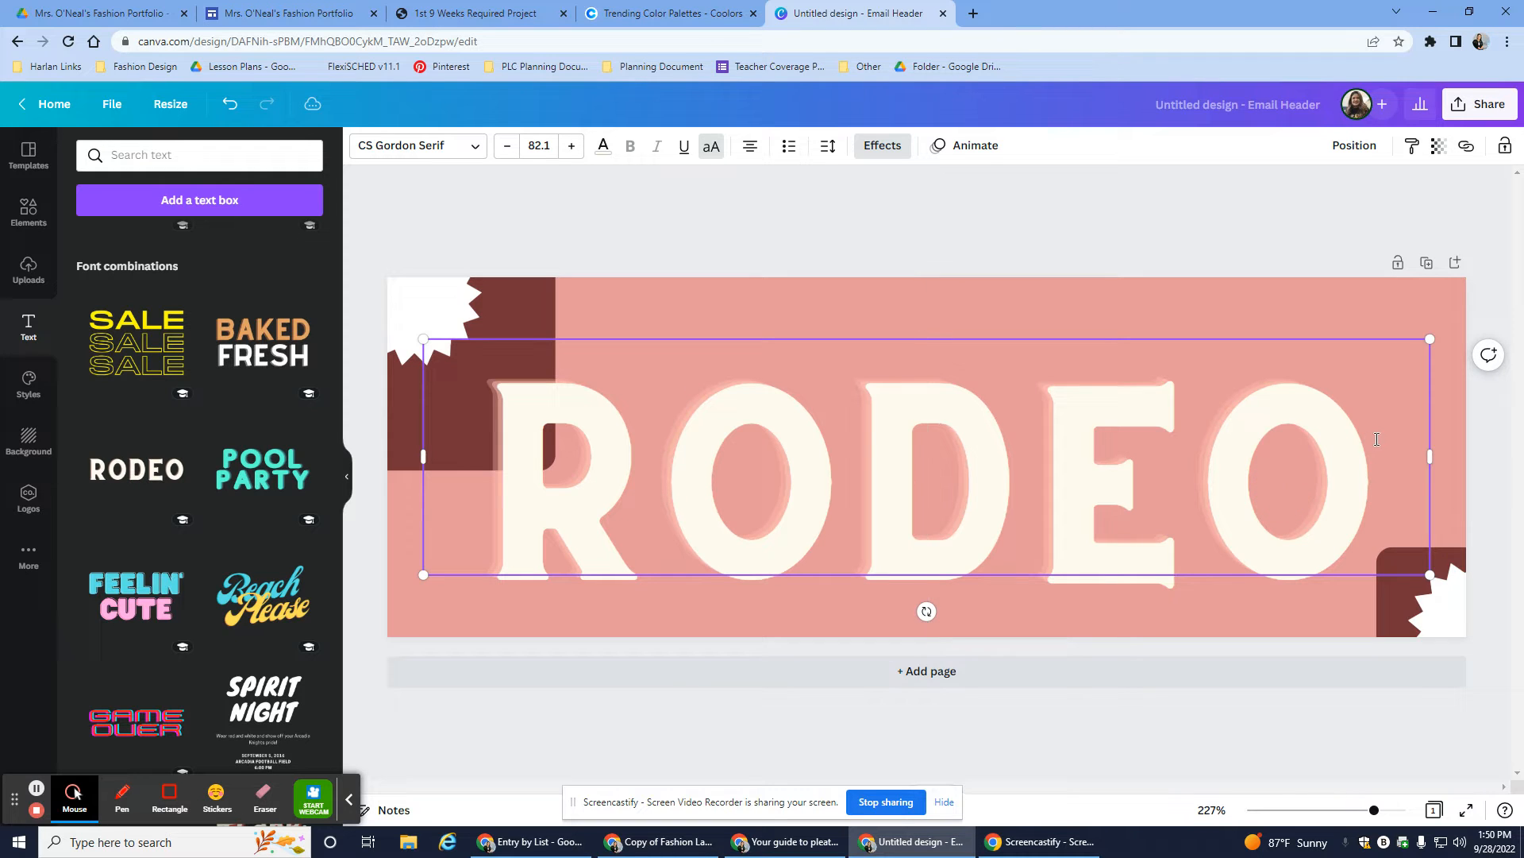
click(1307, 442)
click(1263, 228)
click(1236, 507)
key(Delete)
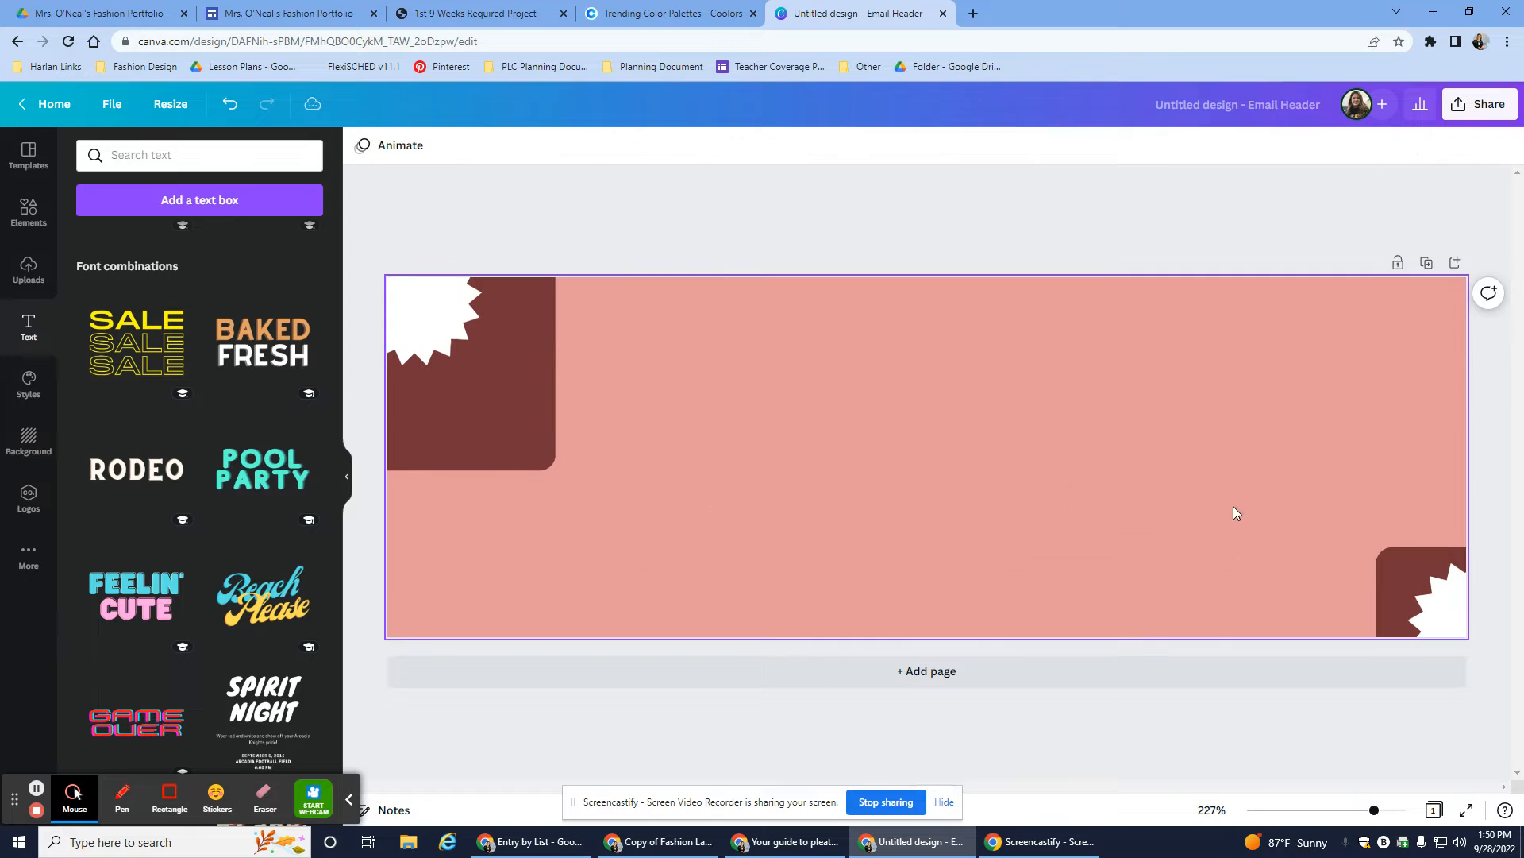
- Replace the RODEO text with the teacher's name followed by 'FASHION PORTFOLIO'
click(121, 477)
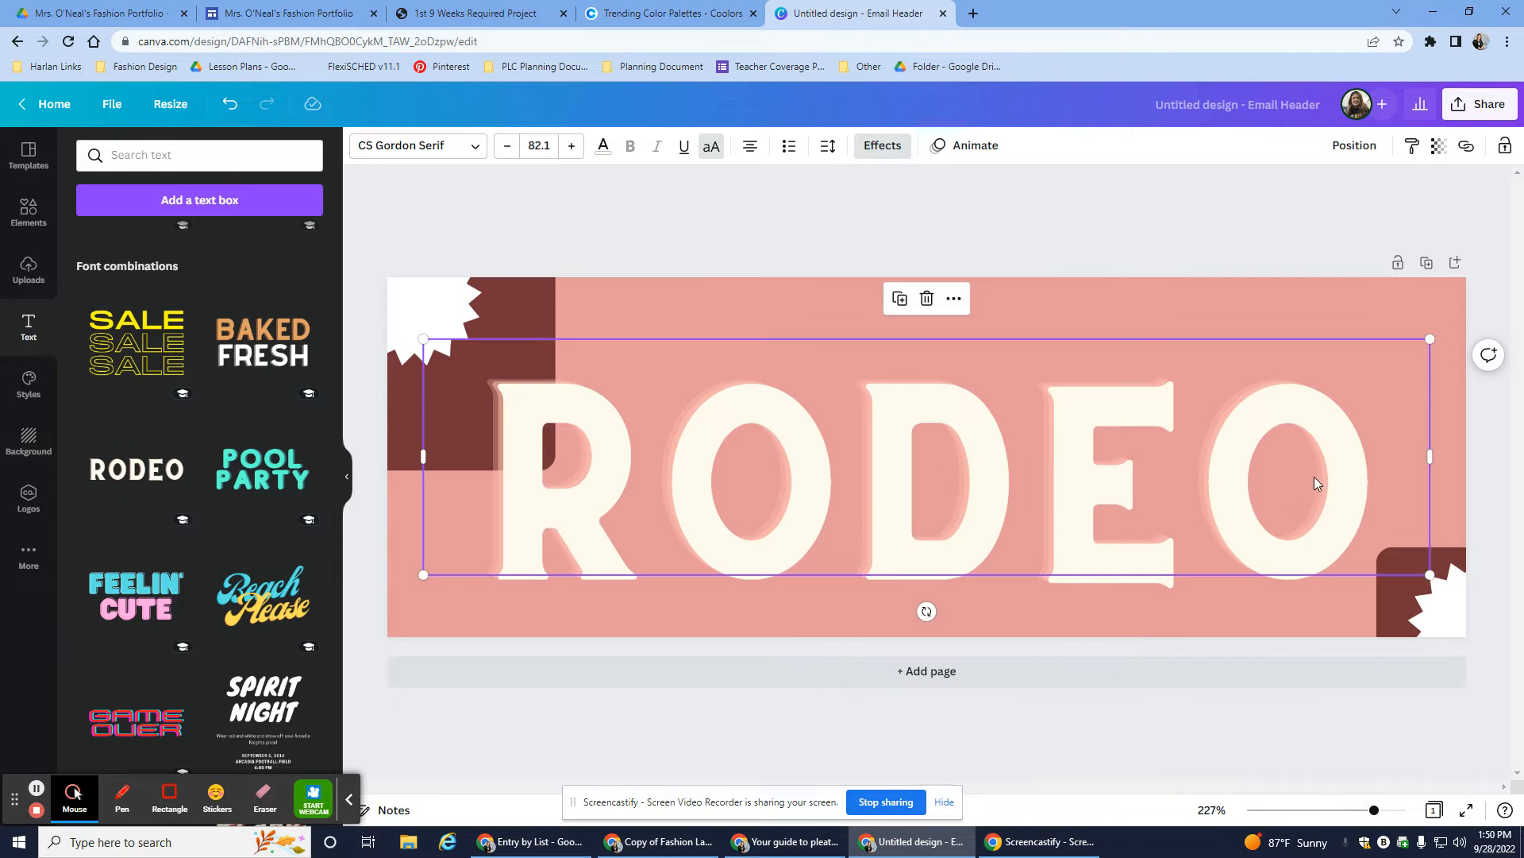
key(BackSpace)
key(BackSpace)
key(BackSpace)
key(BackSpace)
key(BackSpace)
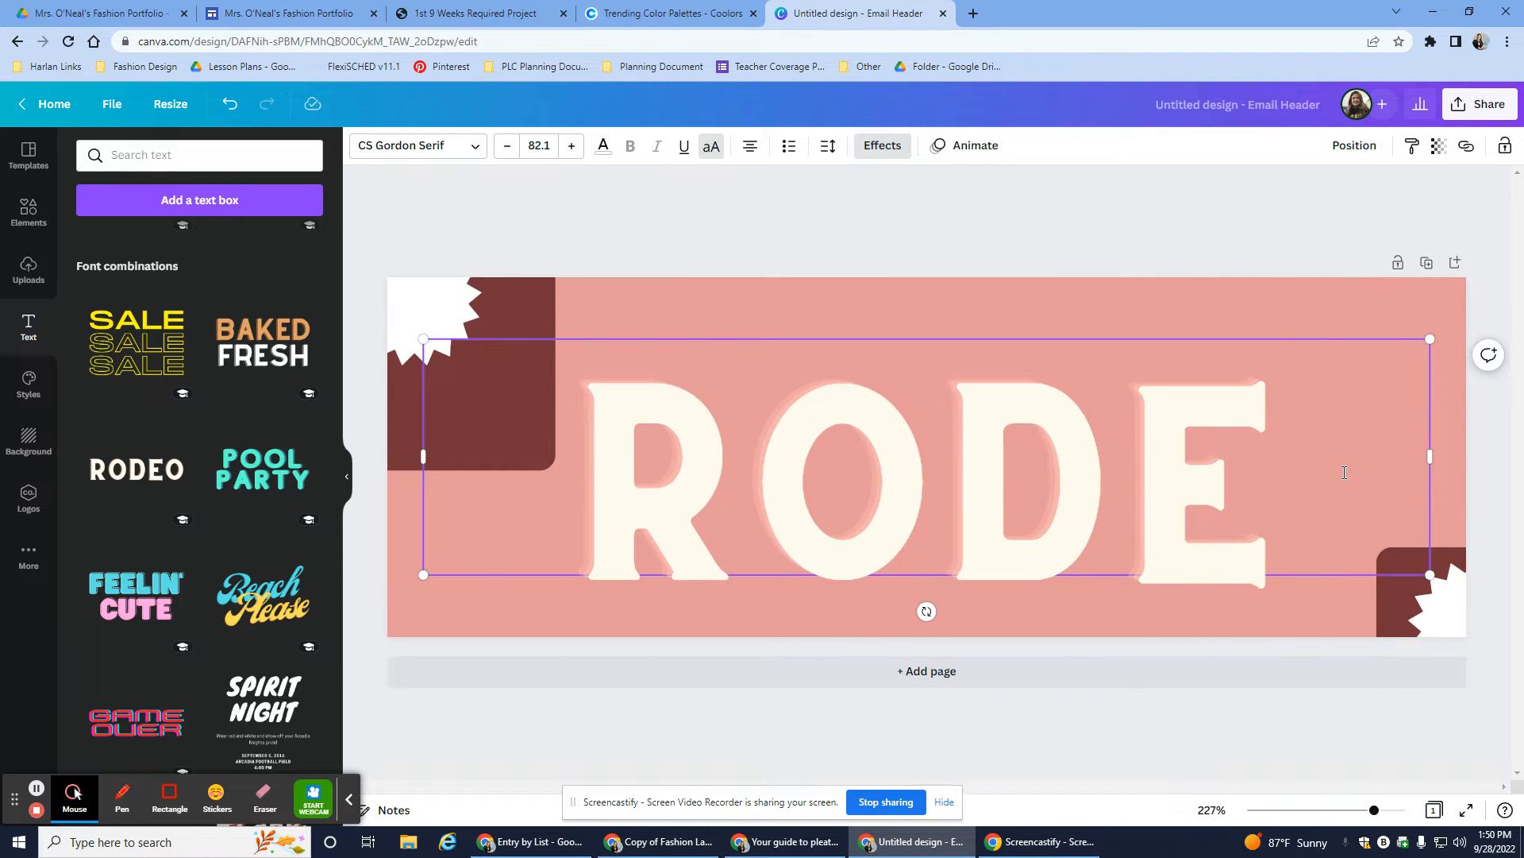
text(M)
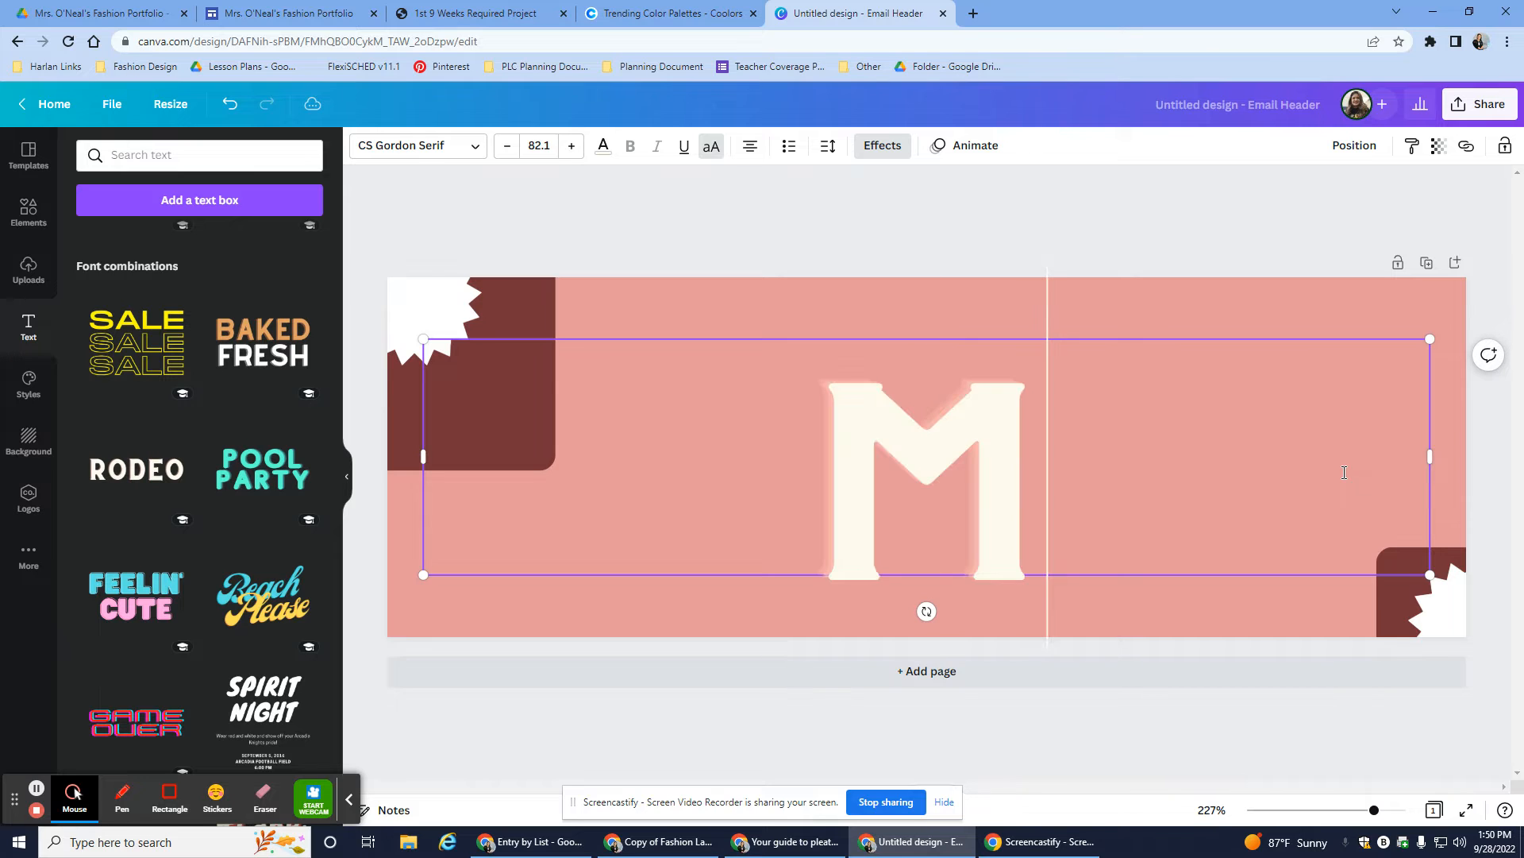
text(RS.)
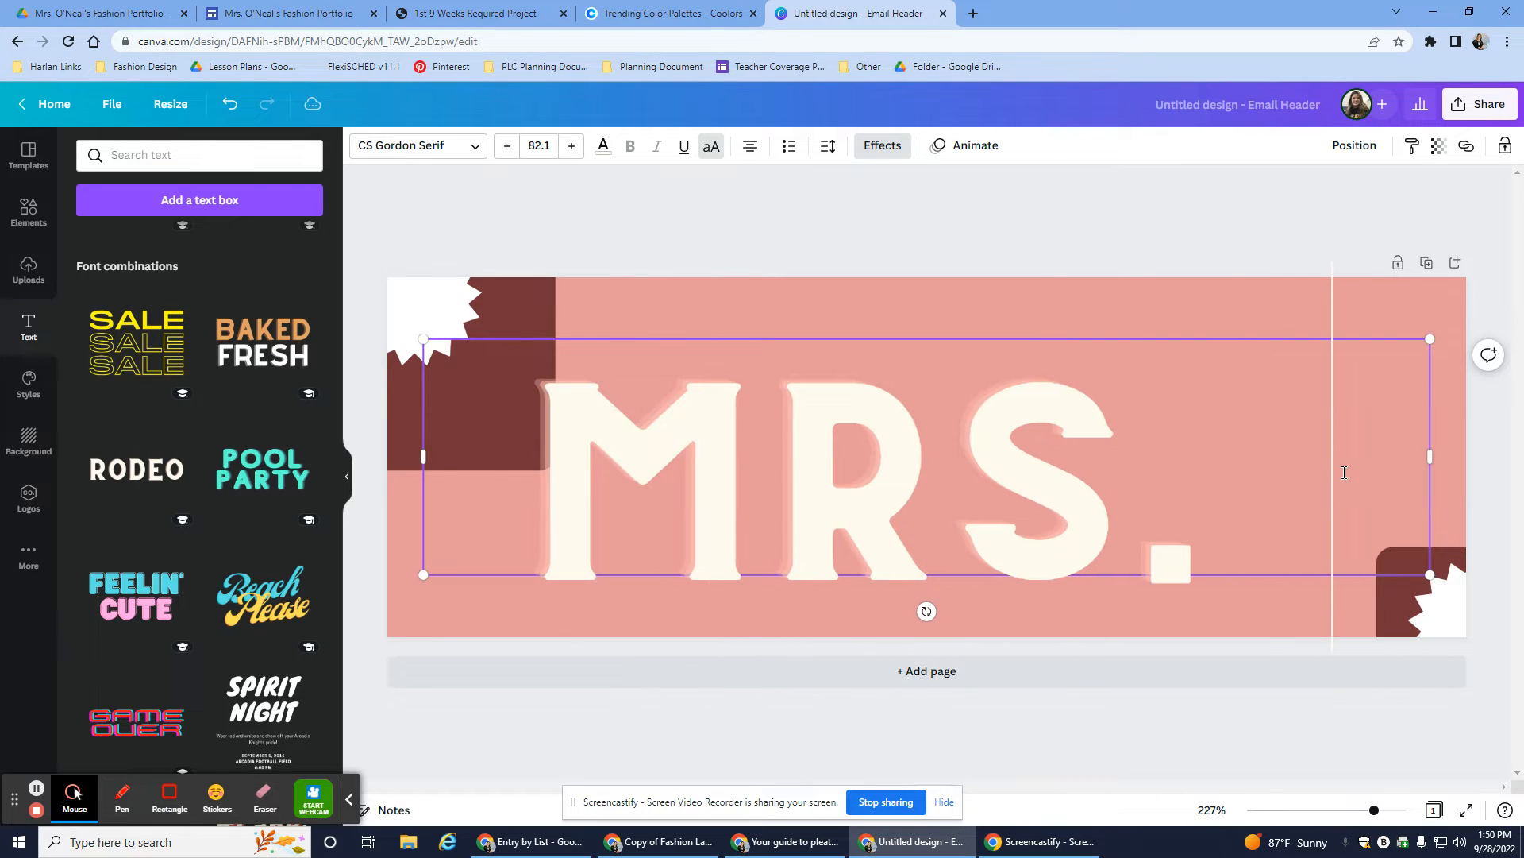
text( O'NEAL)
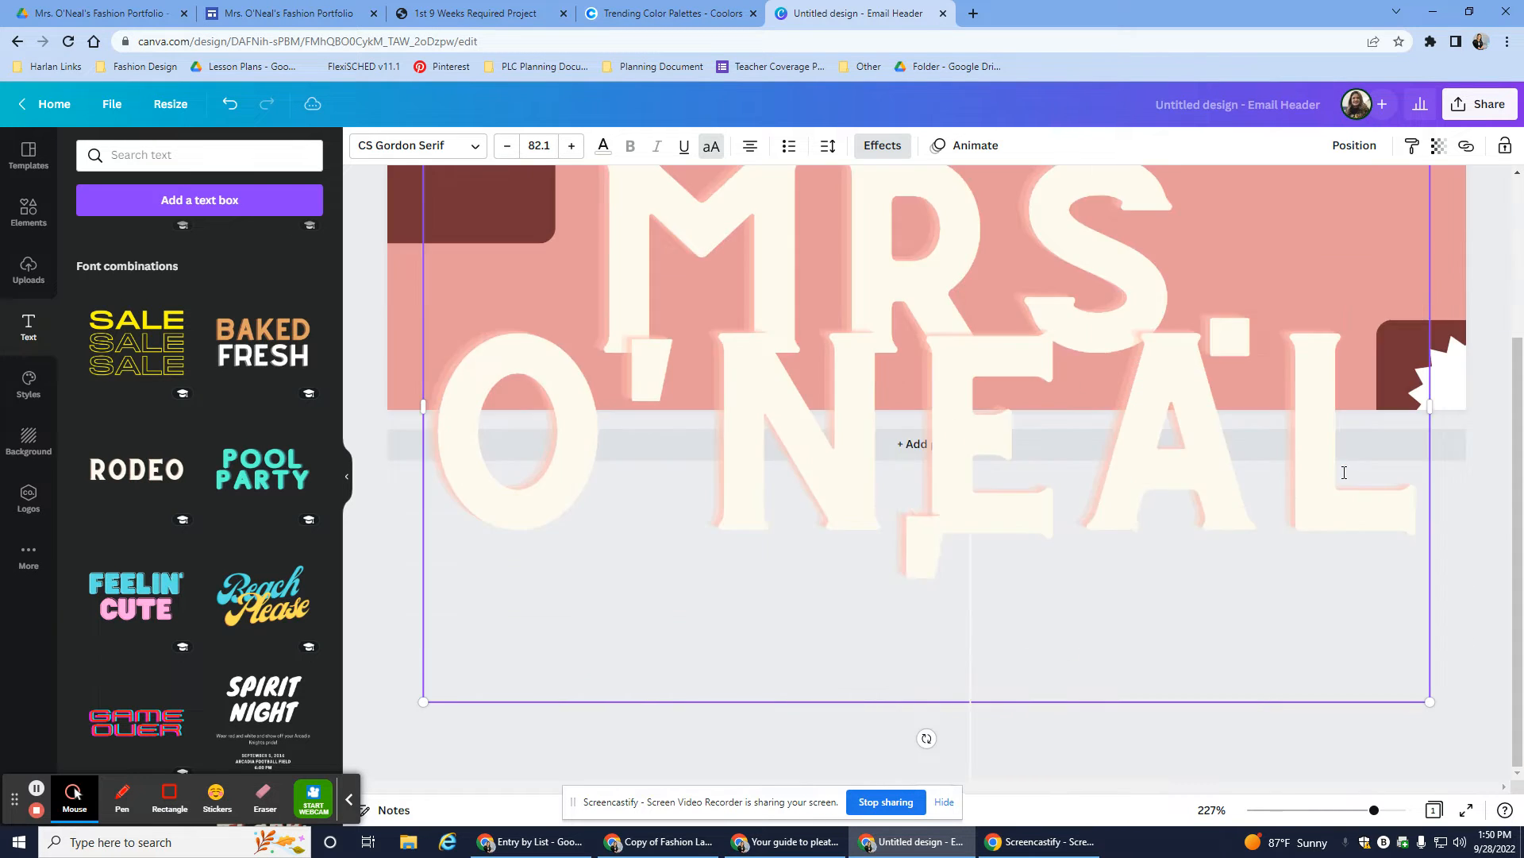
text('S FASHI)
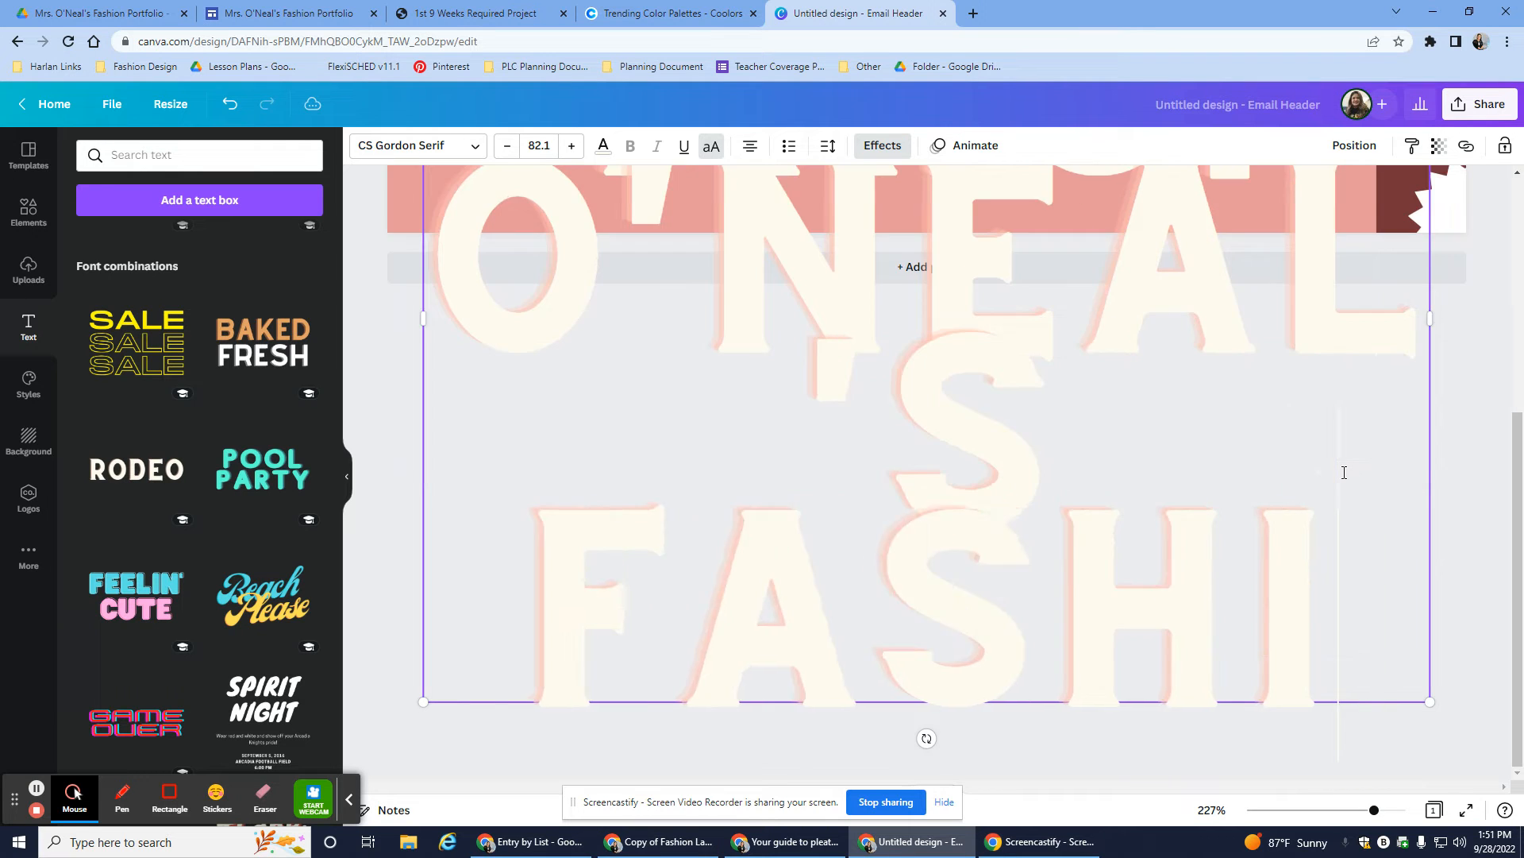
text(ON PORF)
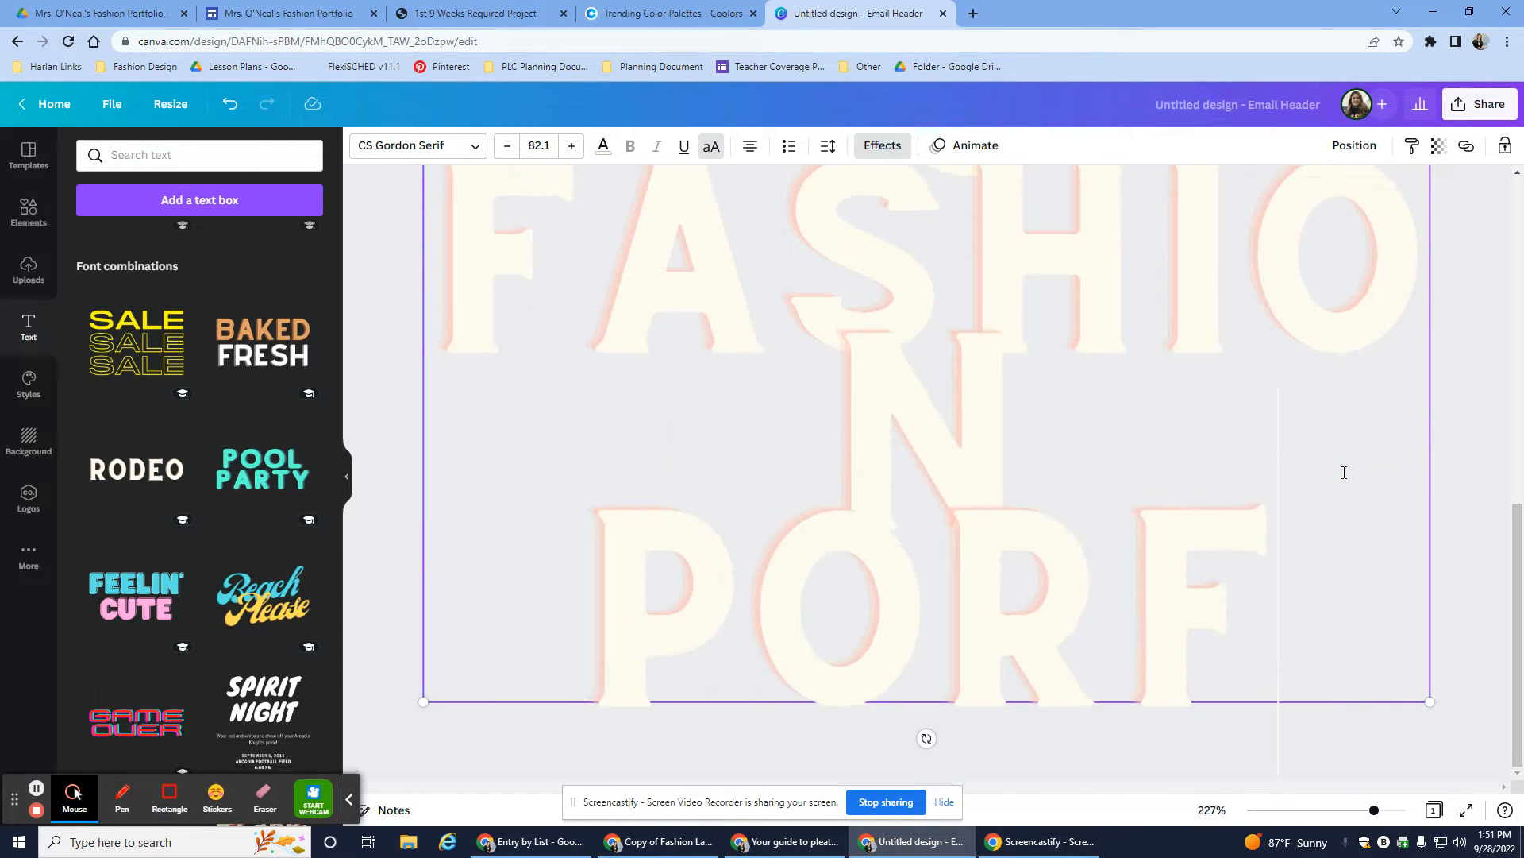
key(BackSpace)
text(TFOLIO)
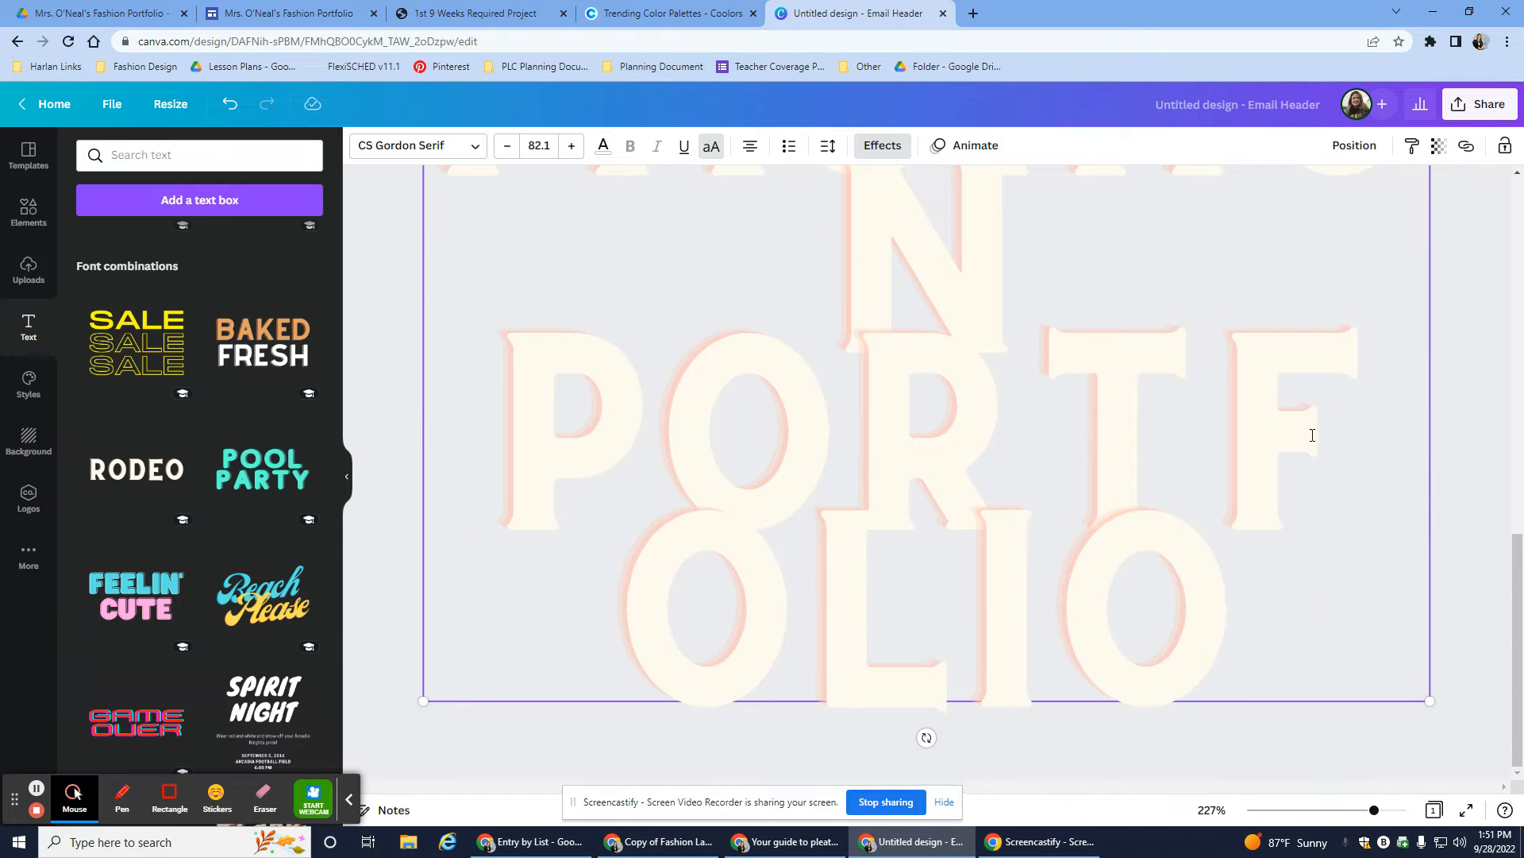
- Set the title font size to 18 and line spacing to 1.65
click(555, 144)
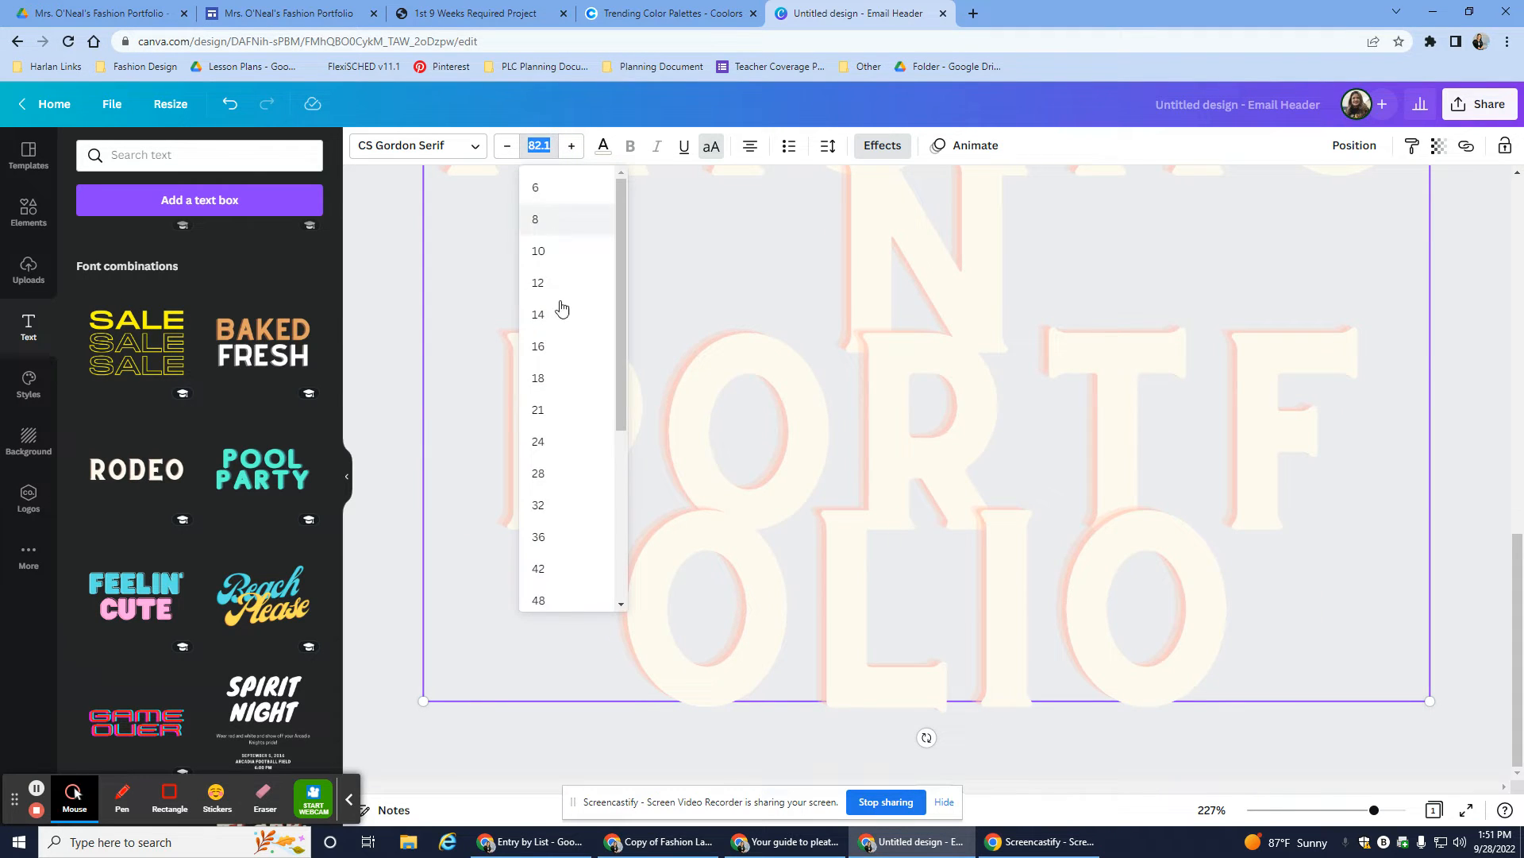
click(560, 379)
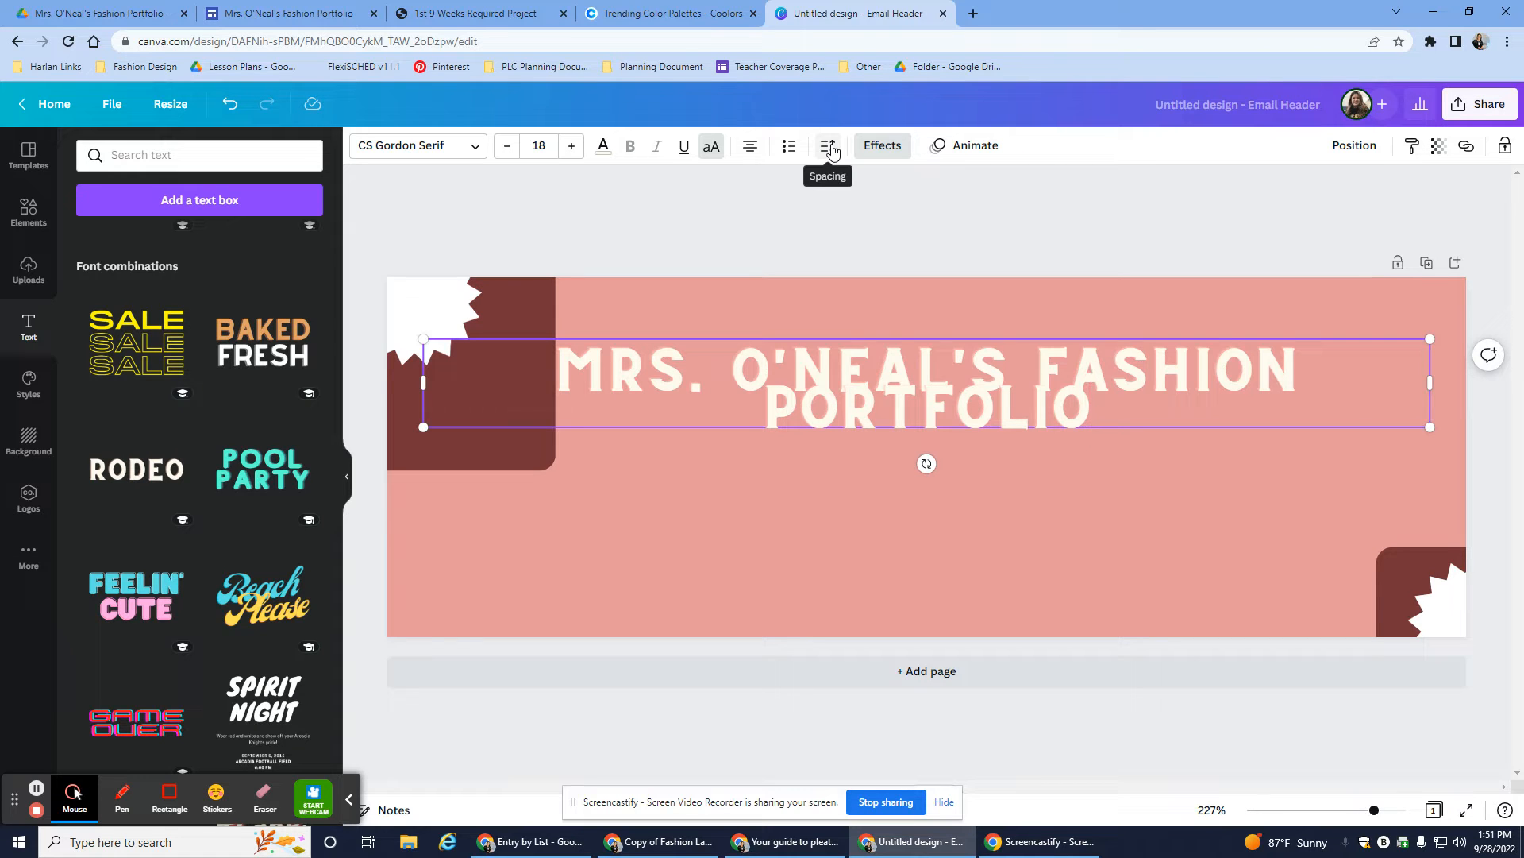
click(829, 147)
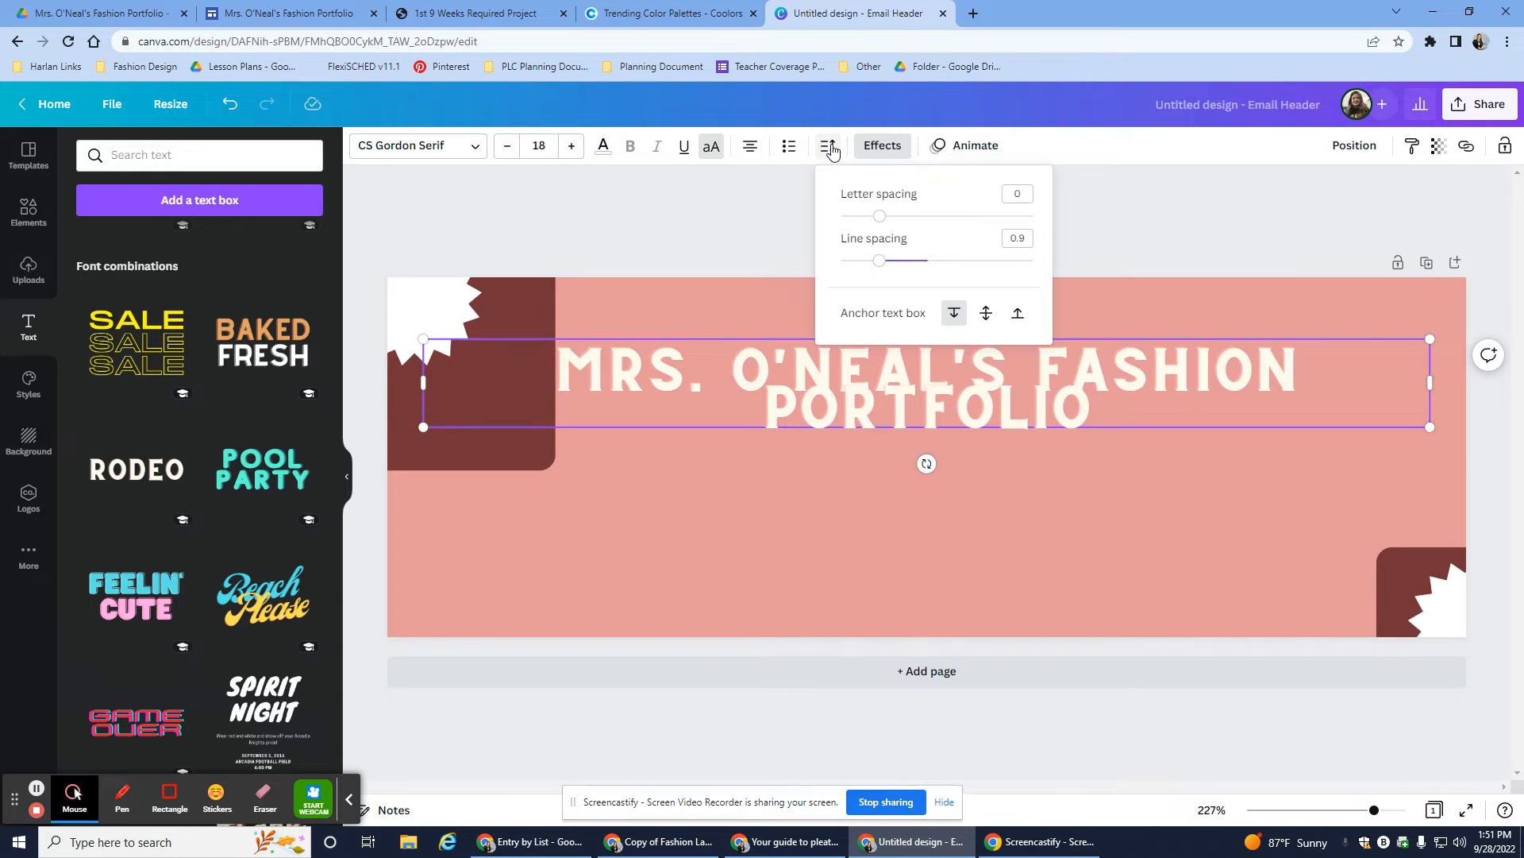
drag(887, 268, 965, 262)
click(1122, 334)
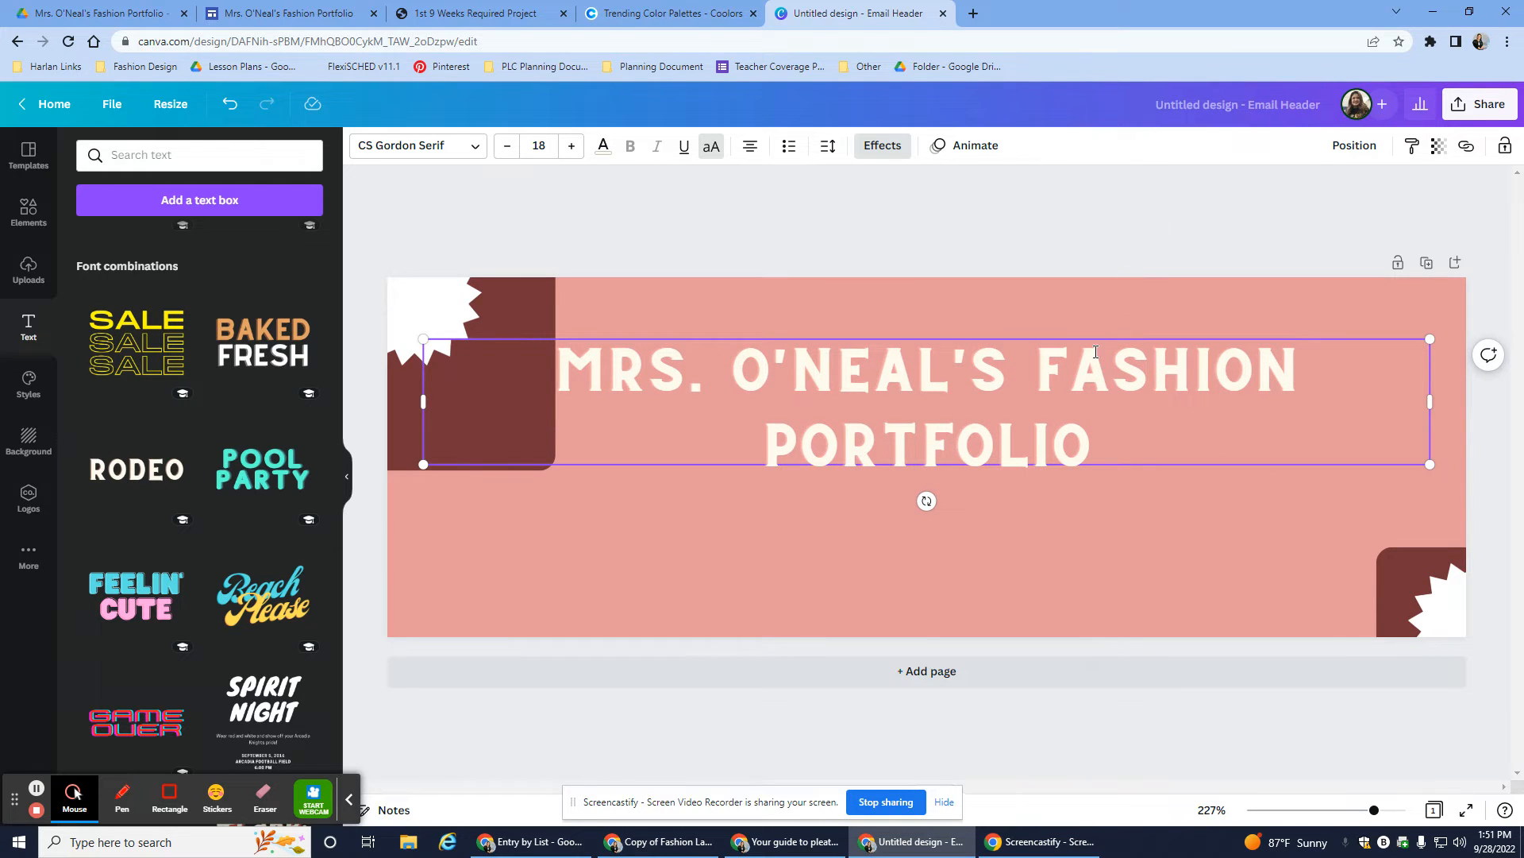
- Centre the title on the banner and nudge the top-left shape up slightly
drag(1099, 340, 1112, 400)
mouse_move(1104, 416)
mouse_down()
mouse_move(1133, 395)
mouse_move(1094, 403)
mouse_up()
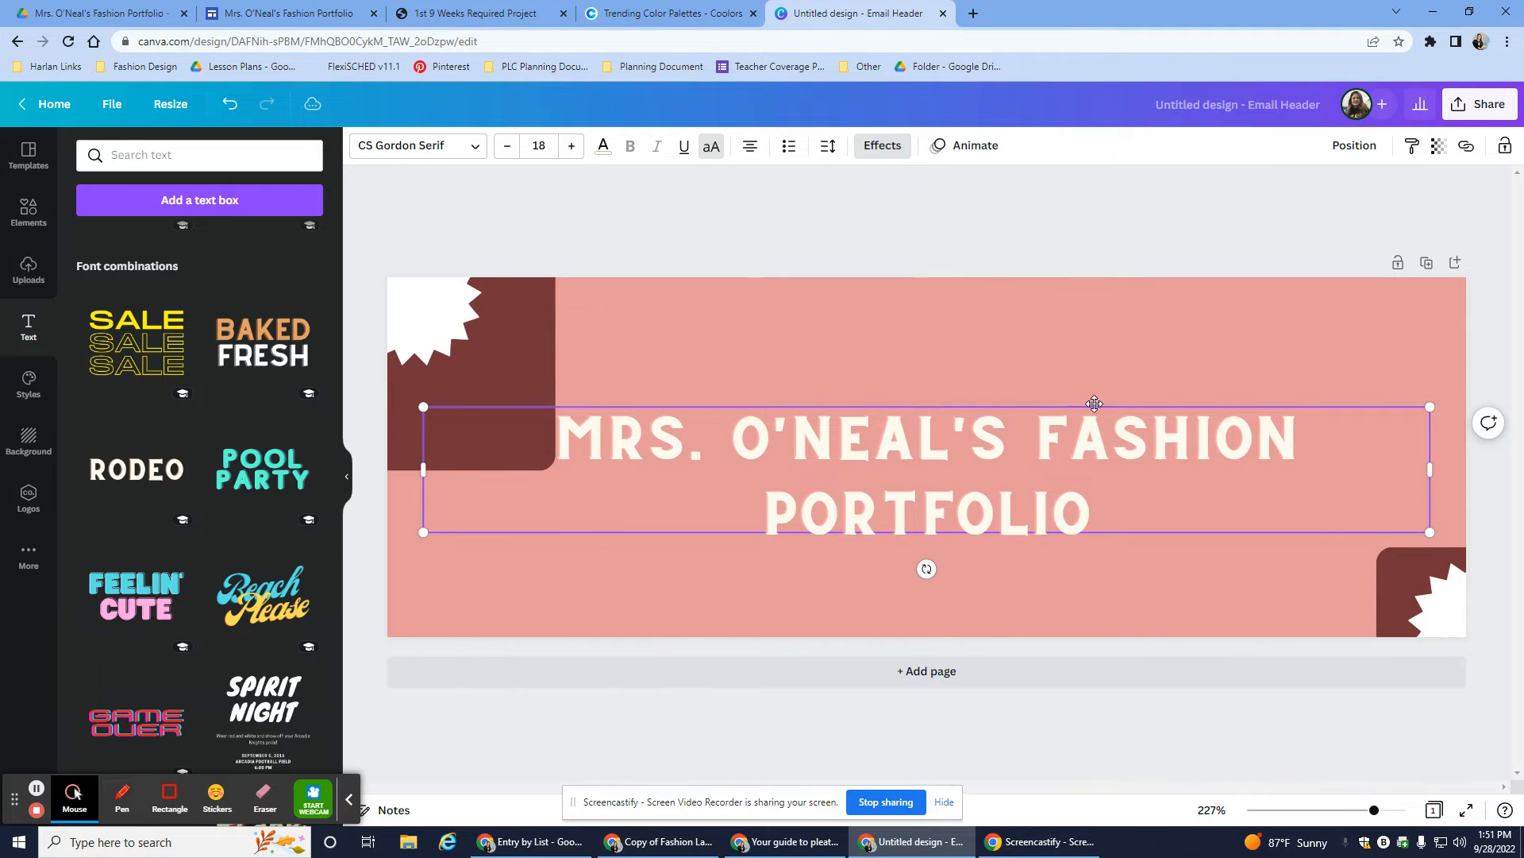
drag(539, 359, 531, 335)
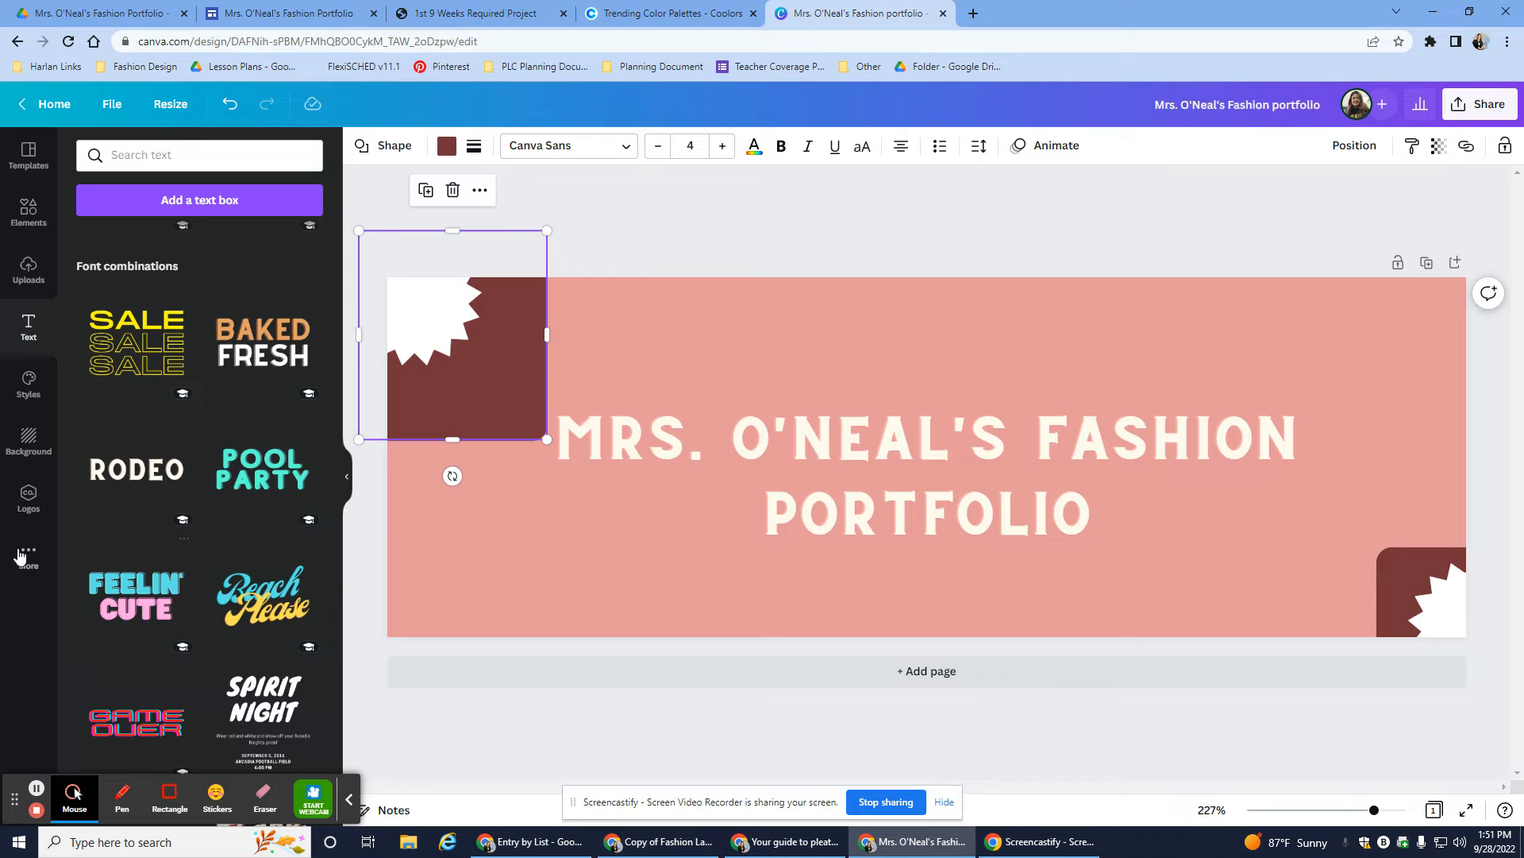
- Colour the title slate grey #6D6875 copied from the Coolors palette
click(639, 13)
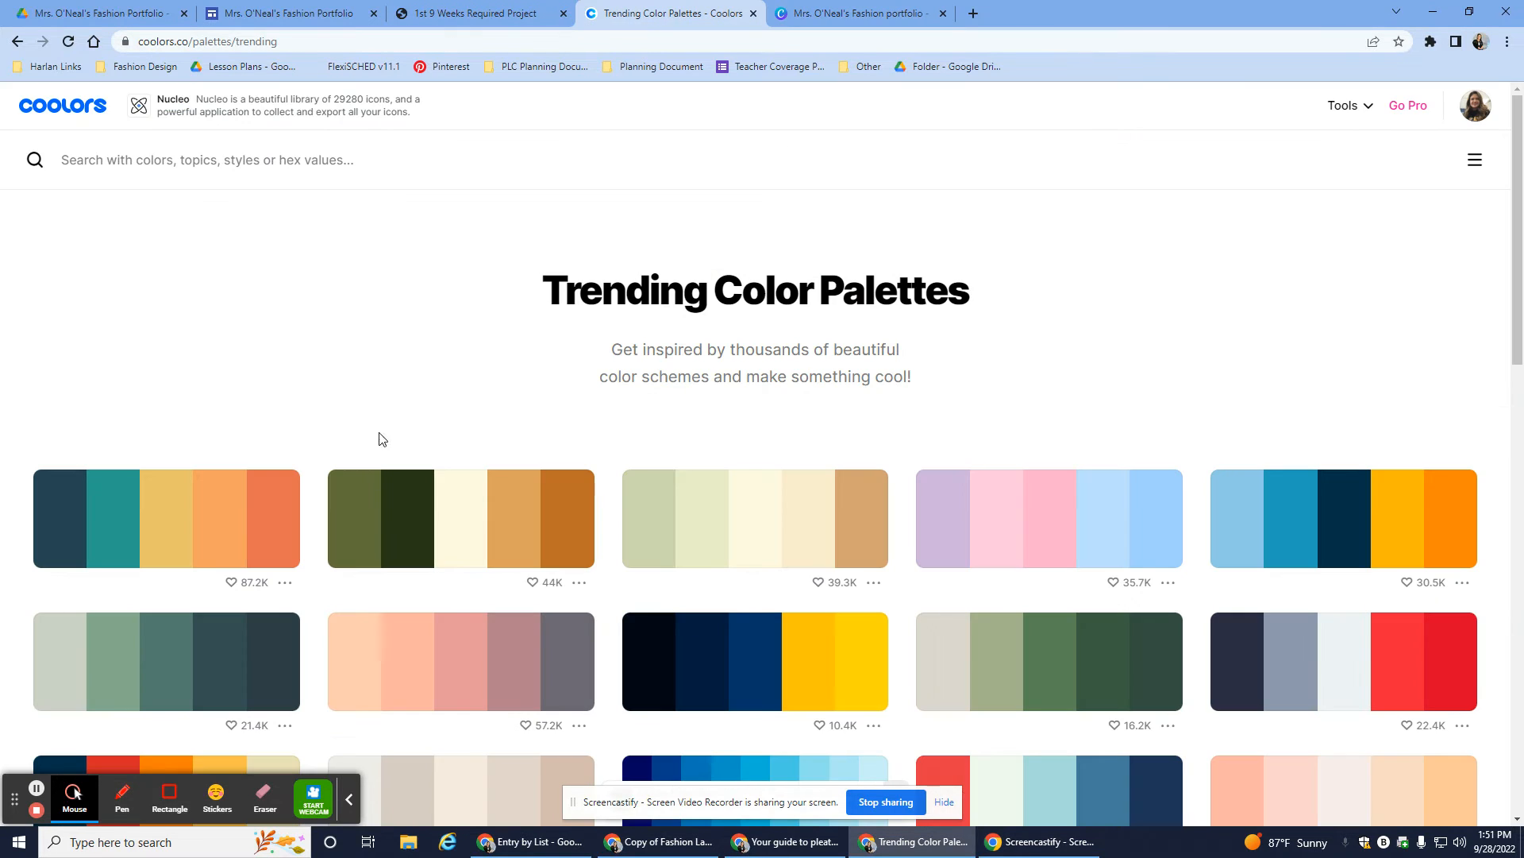
click(560, 675)
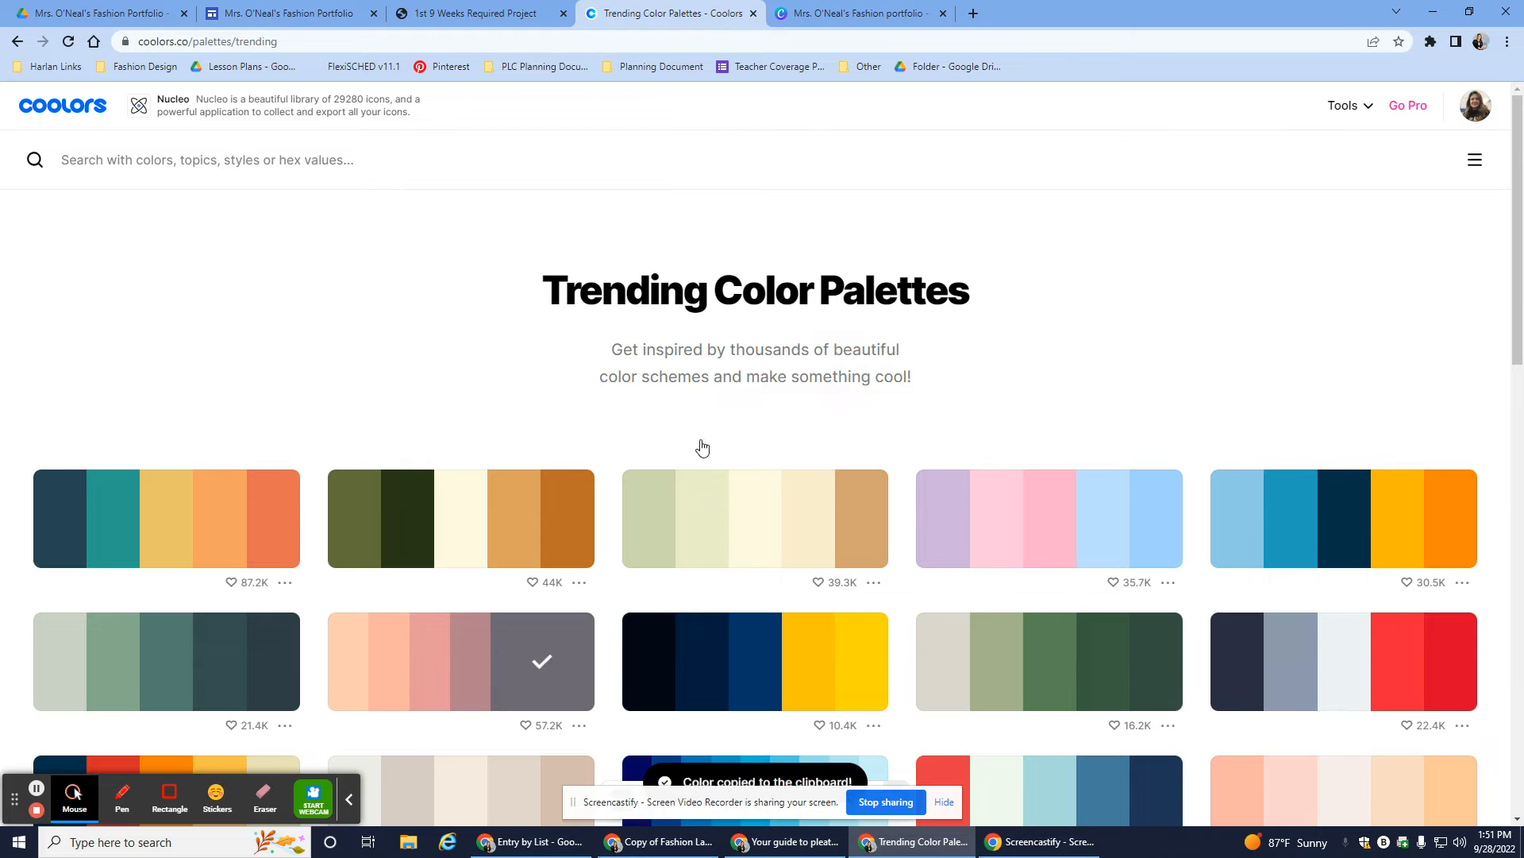
click(856, 13)
click(802, 457)
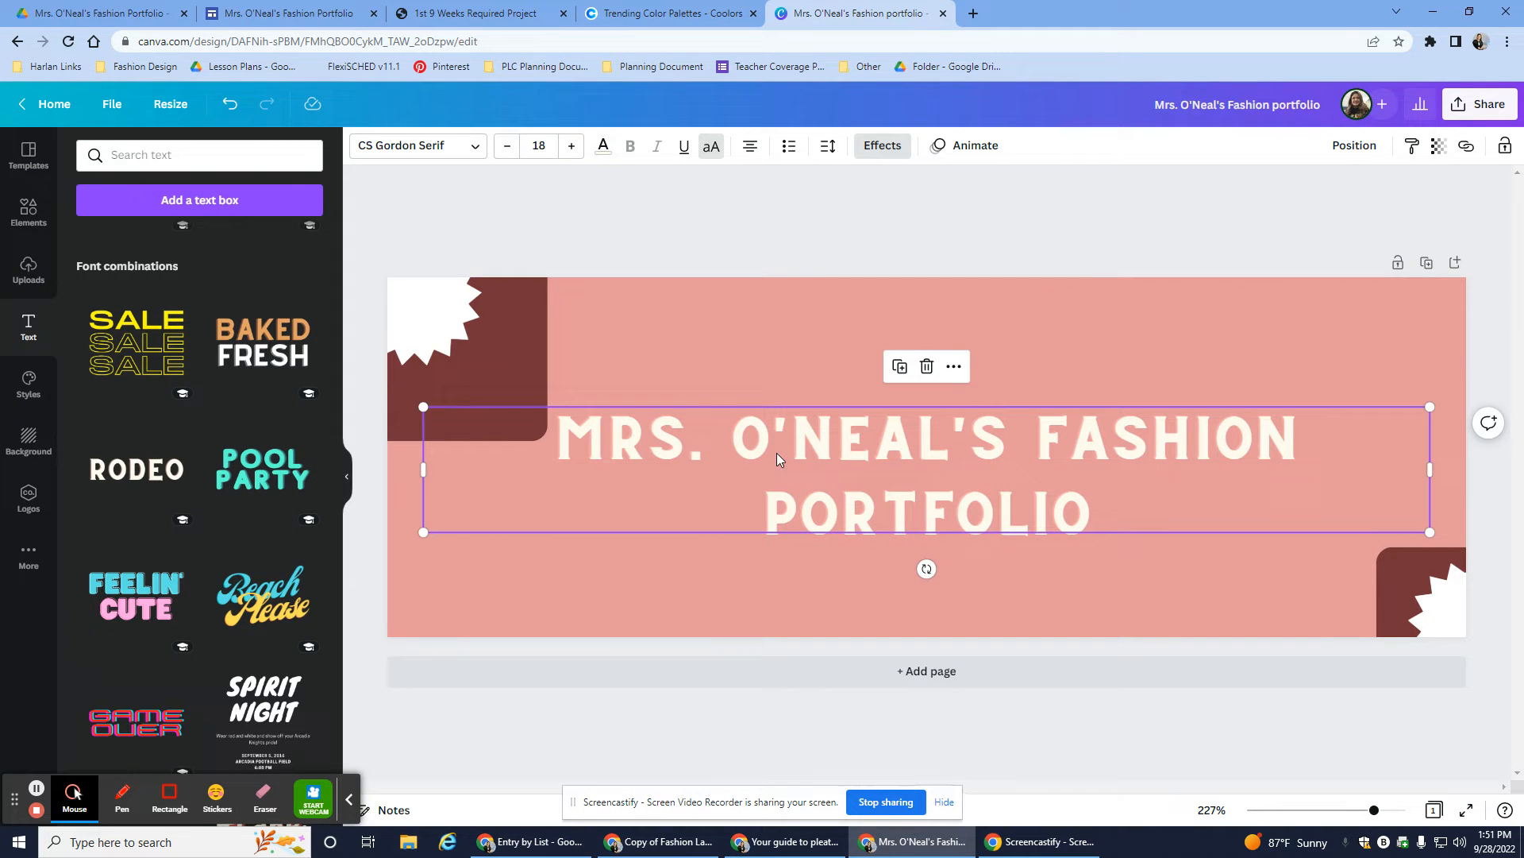
click(604, 146)
click(107, 229)
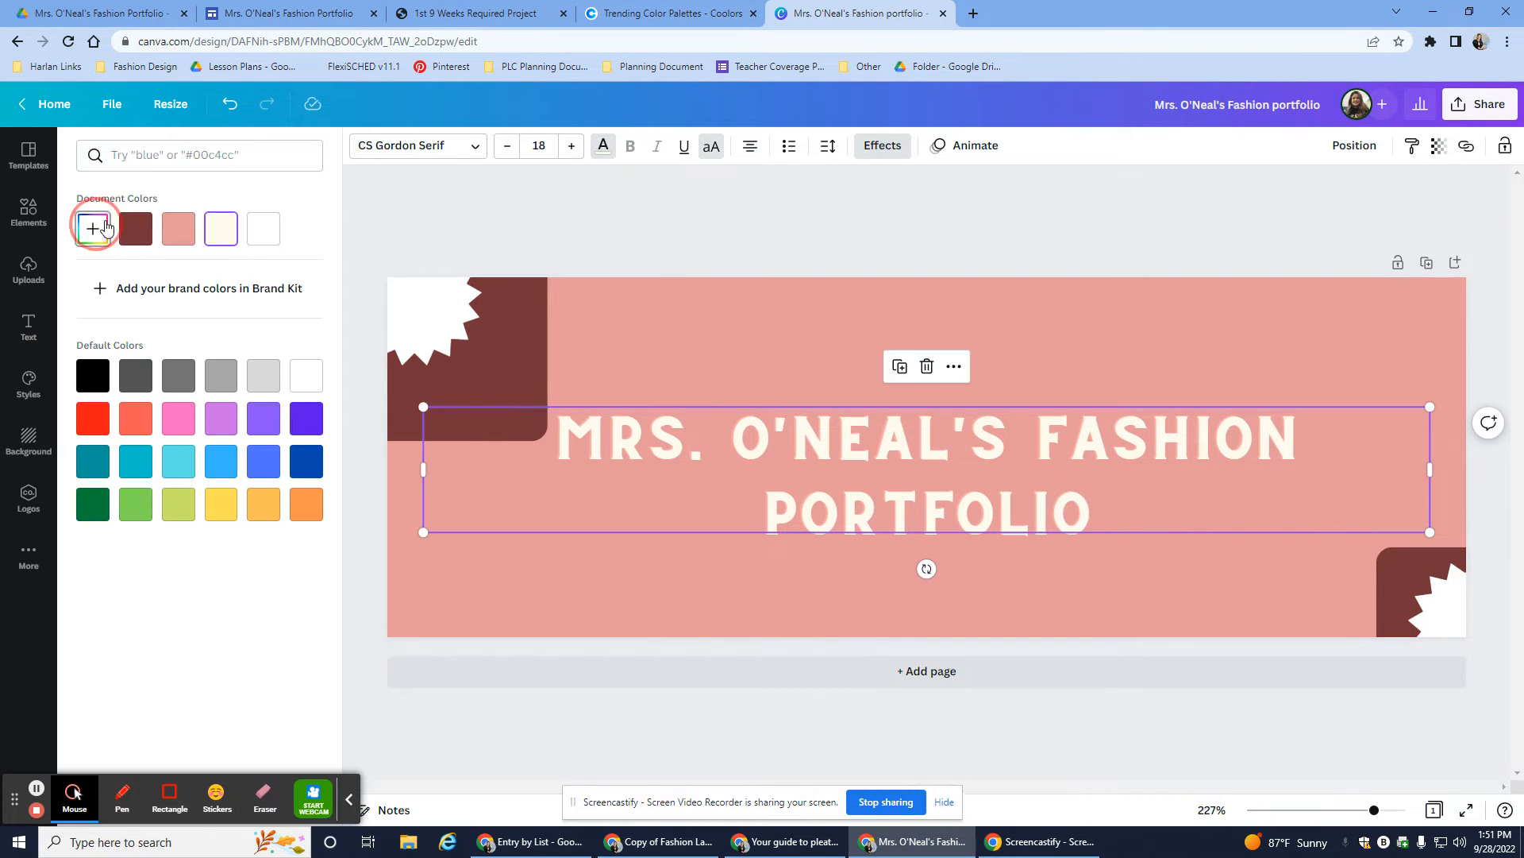
key(ctrl+v)
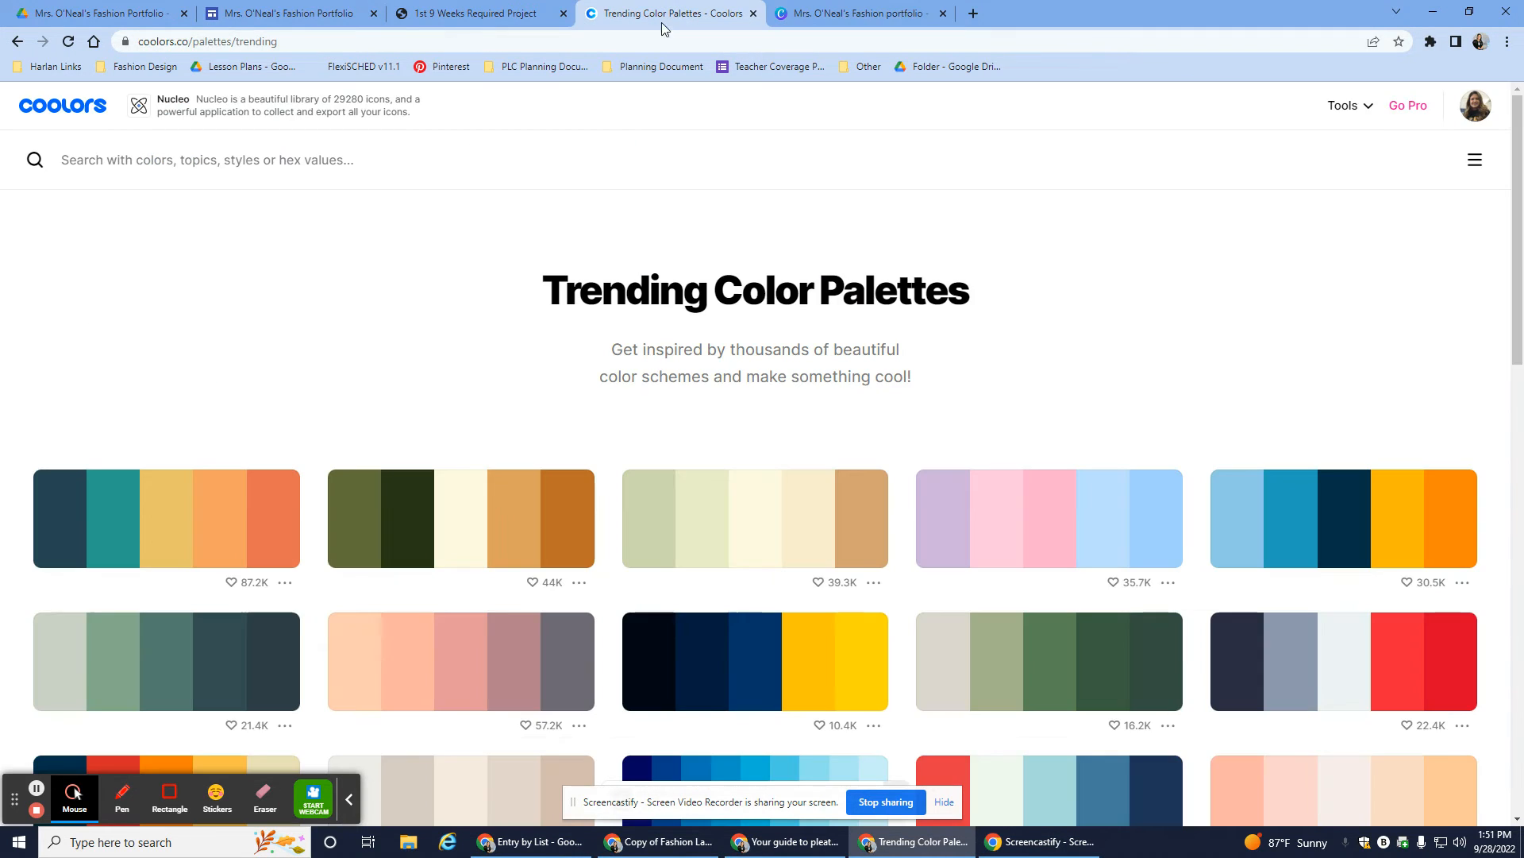
- Copy peach FFCDB2 from Coolors and select the top-left corner square
click(671, 13)
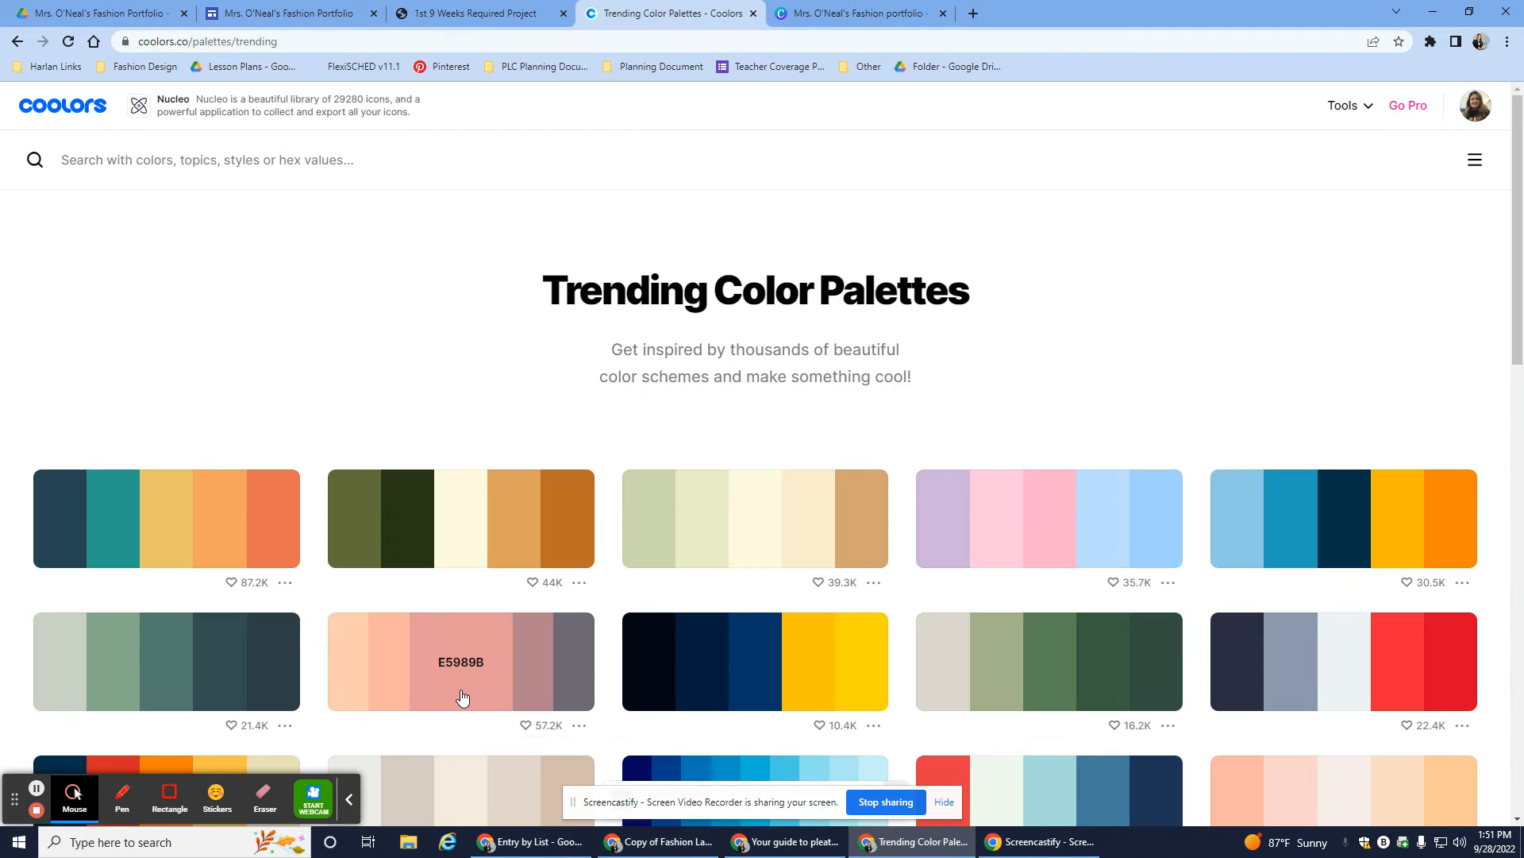
click(364, 688)
click(805, 16)
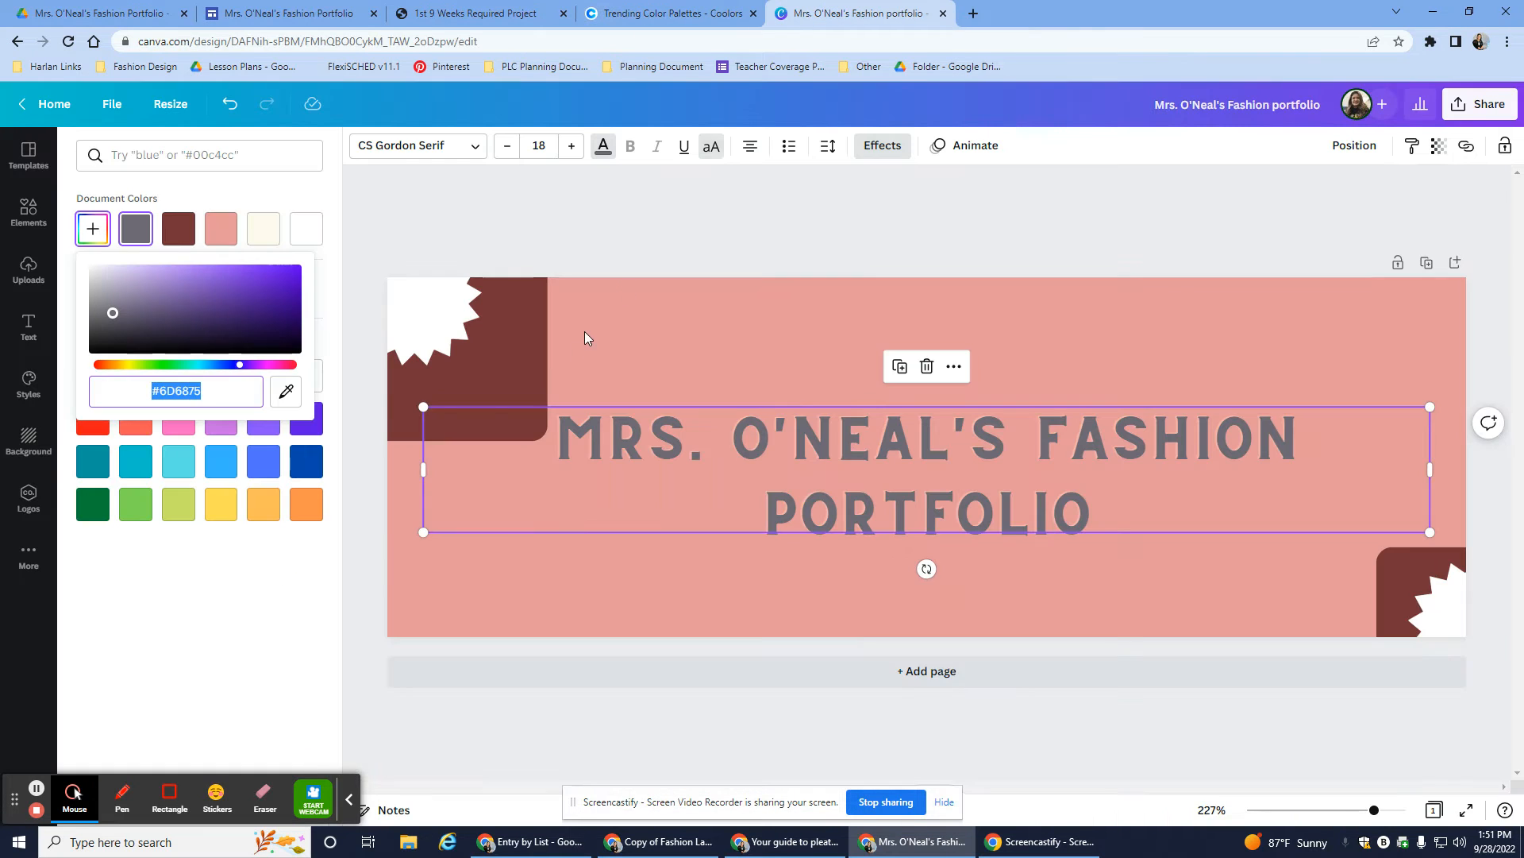
click(512, 326)
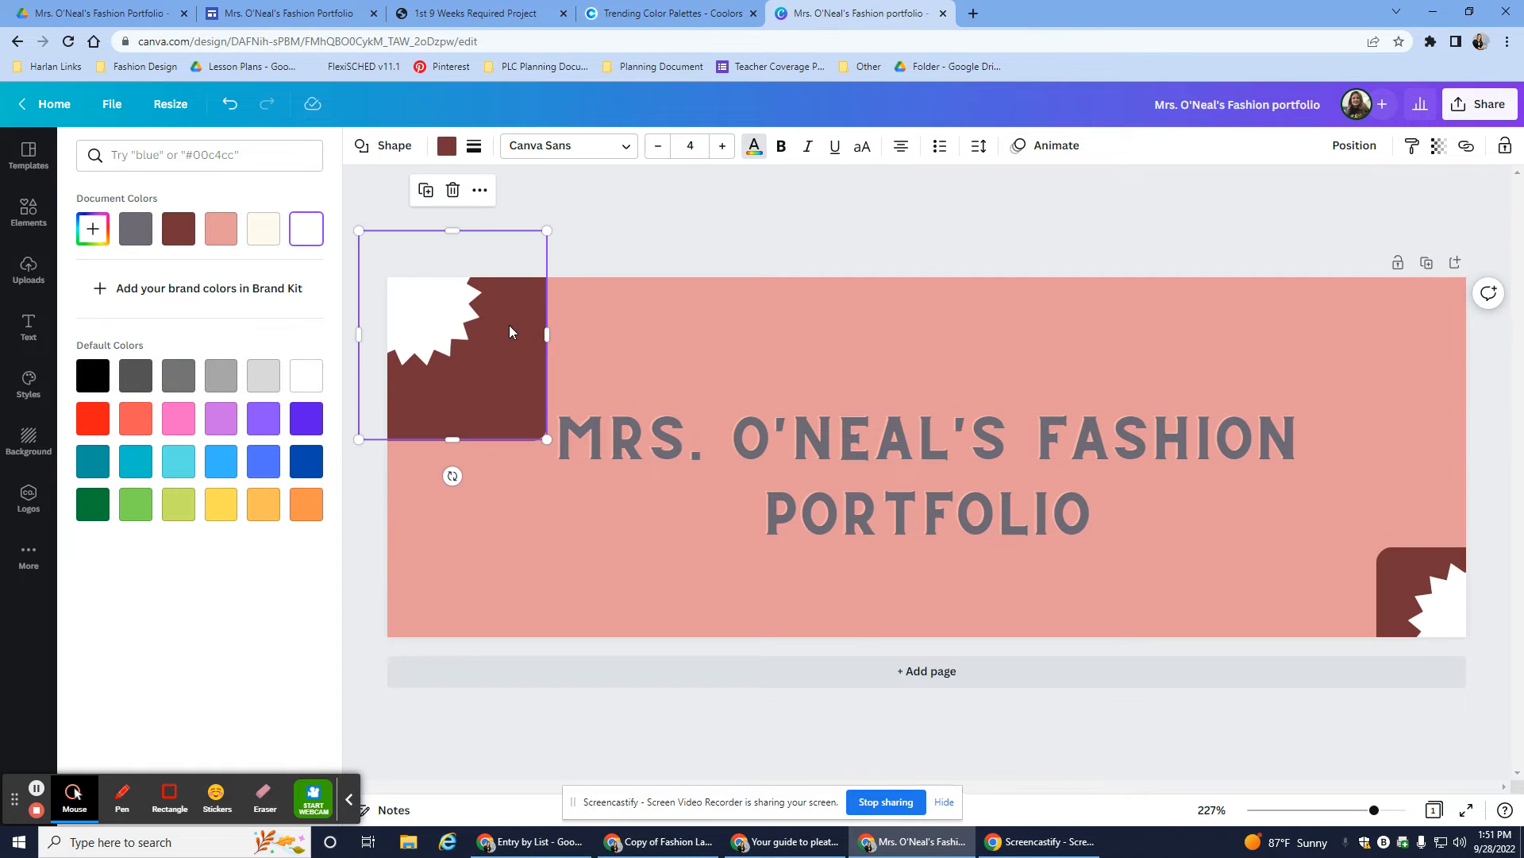
- Add #FFCDB2 as a custom colour and make both corner squares peach
click(92, 229)
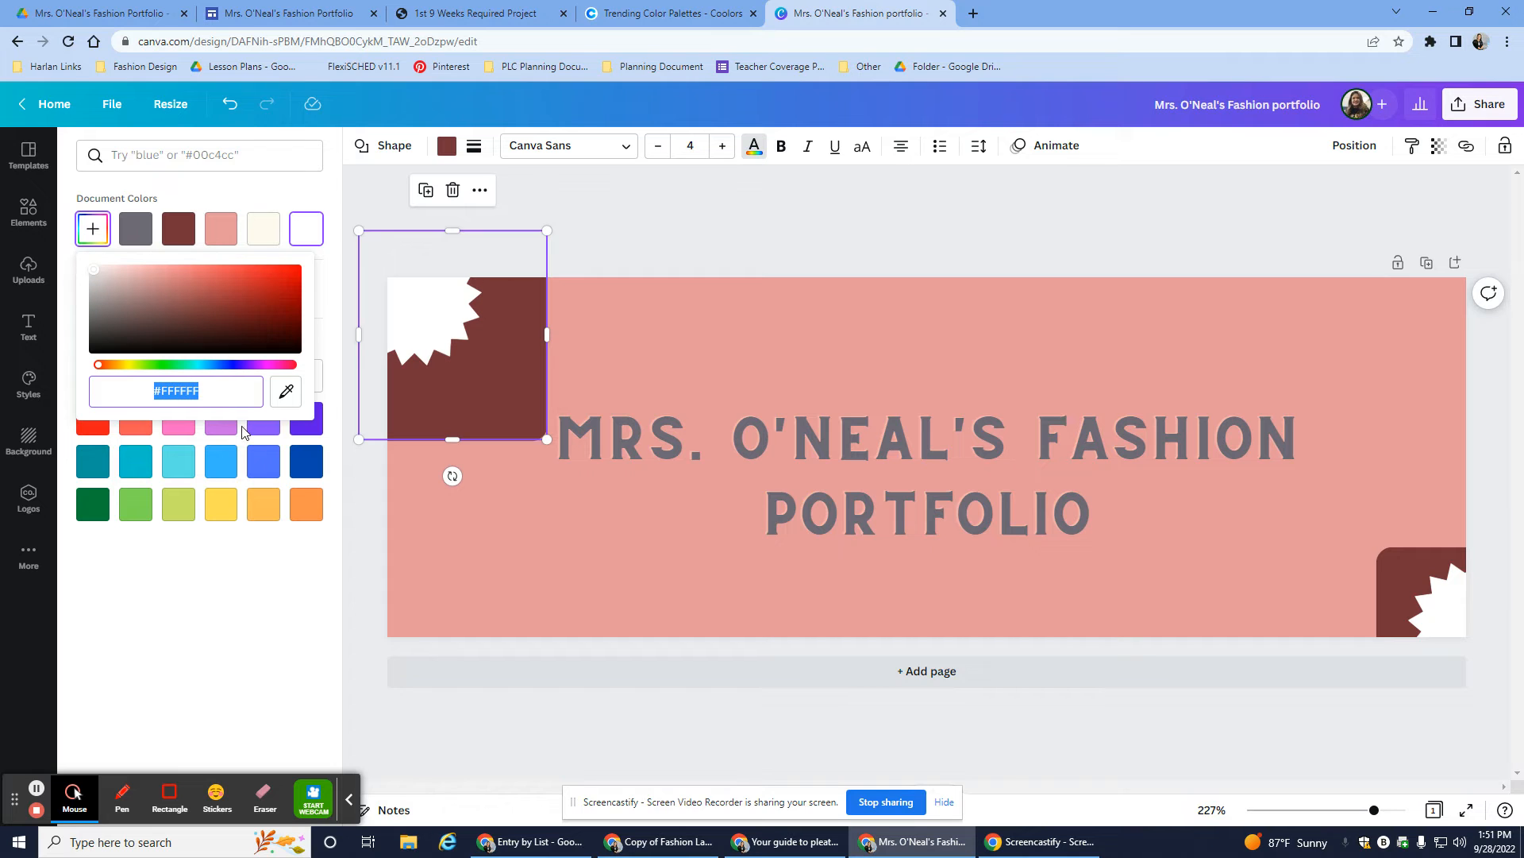
text(#)
key(ctrl+v)
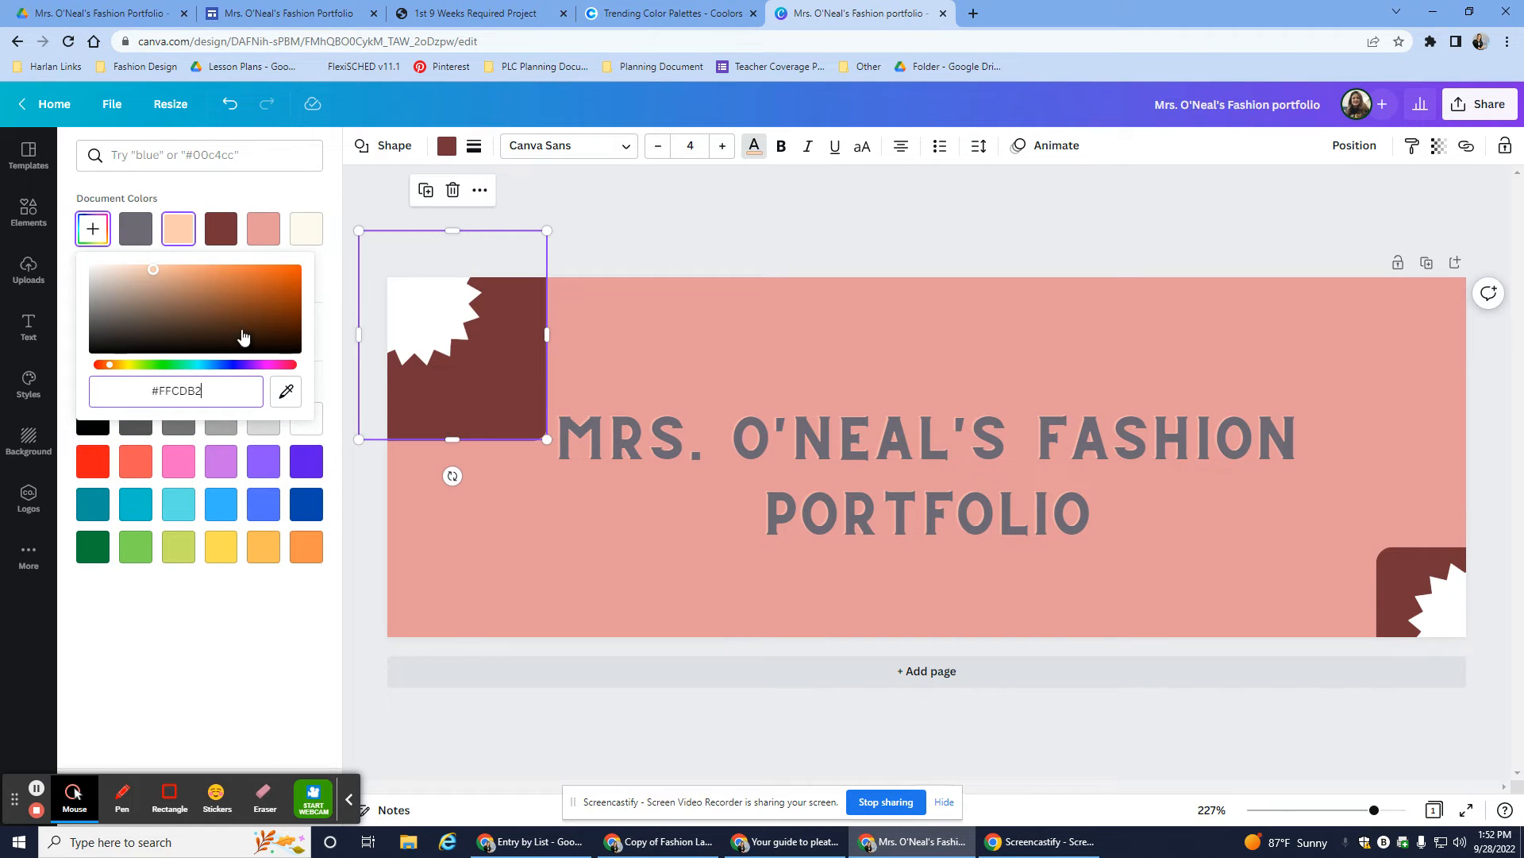
key(Return)
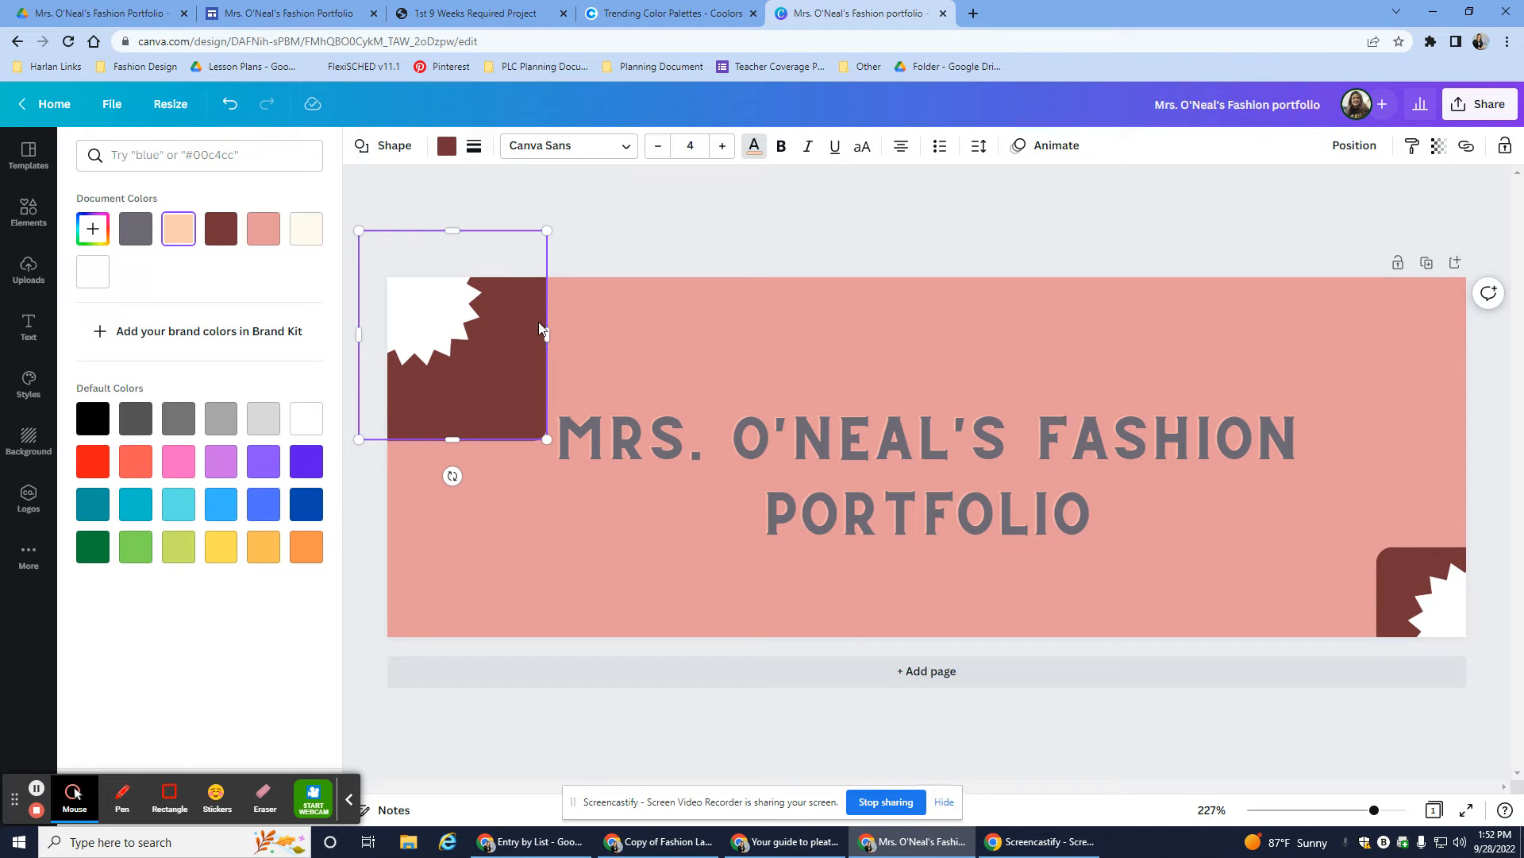
mouse_move(544, 330)
mouse_down()
mouse_move(571, 323)
mouse_move(605, 360)
mouse_move(519, 340)
mouse_up()
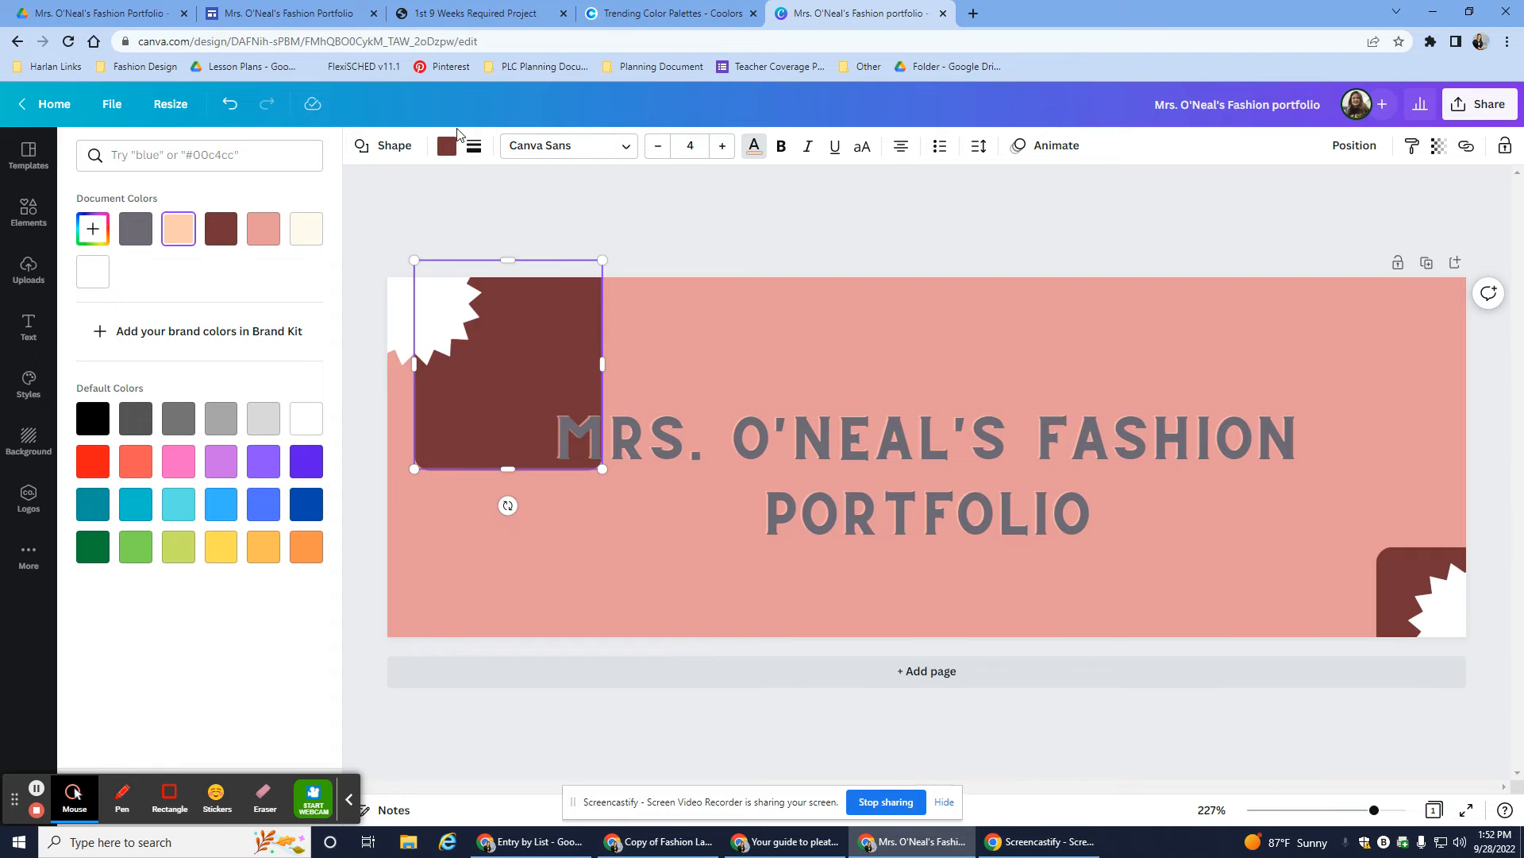
click(306, 231)
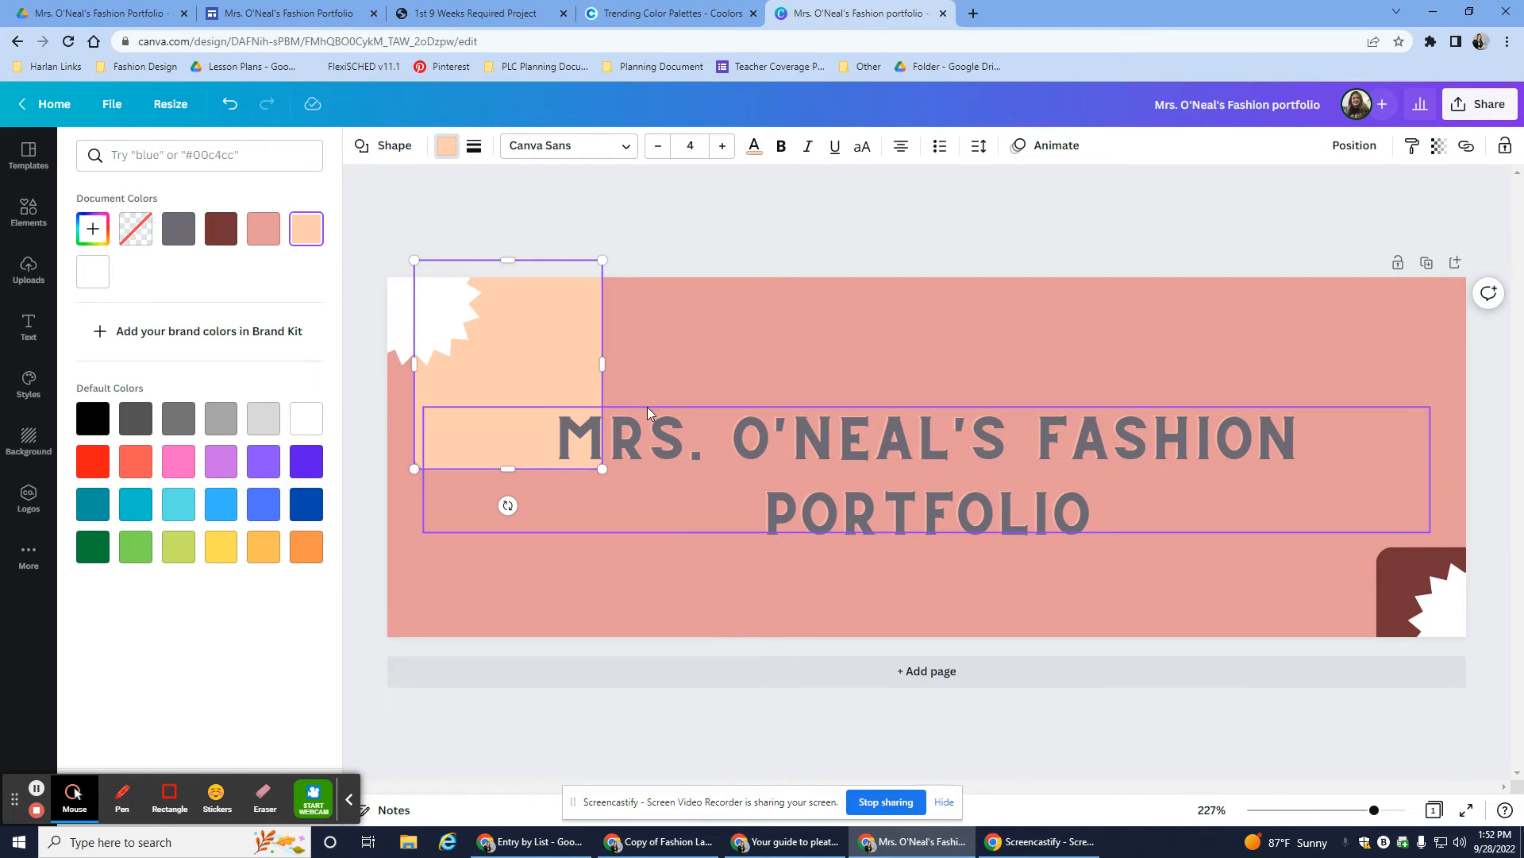
drag(559, 380, 490, 340)
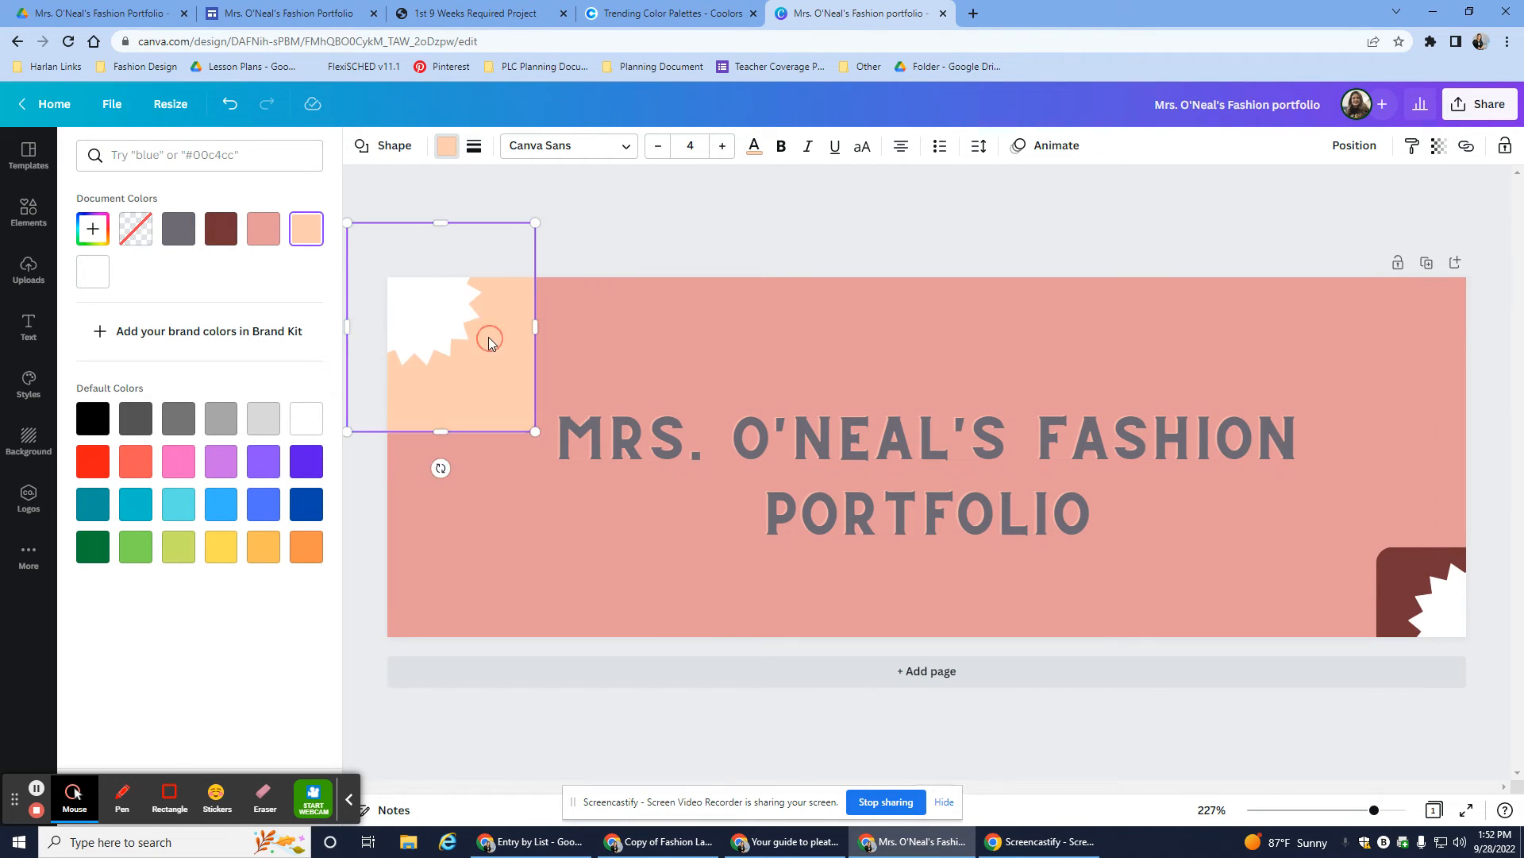
click(1412, 582)
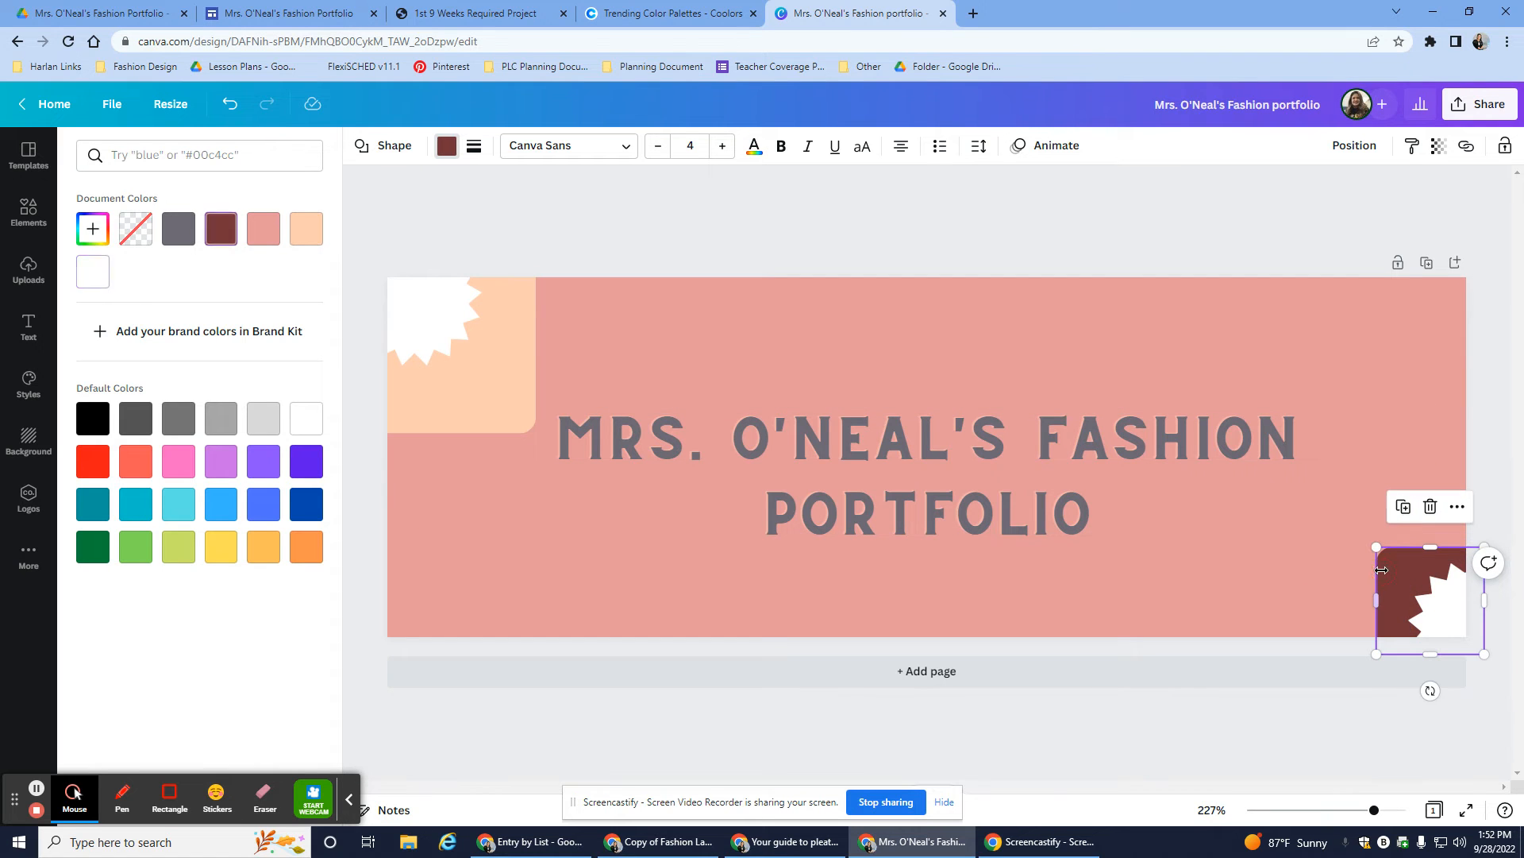
click(309, 238)
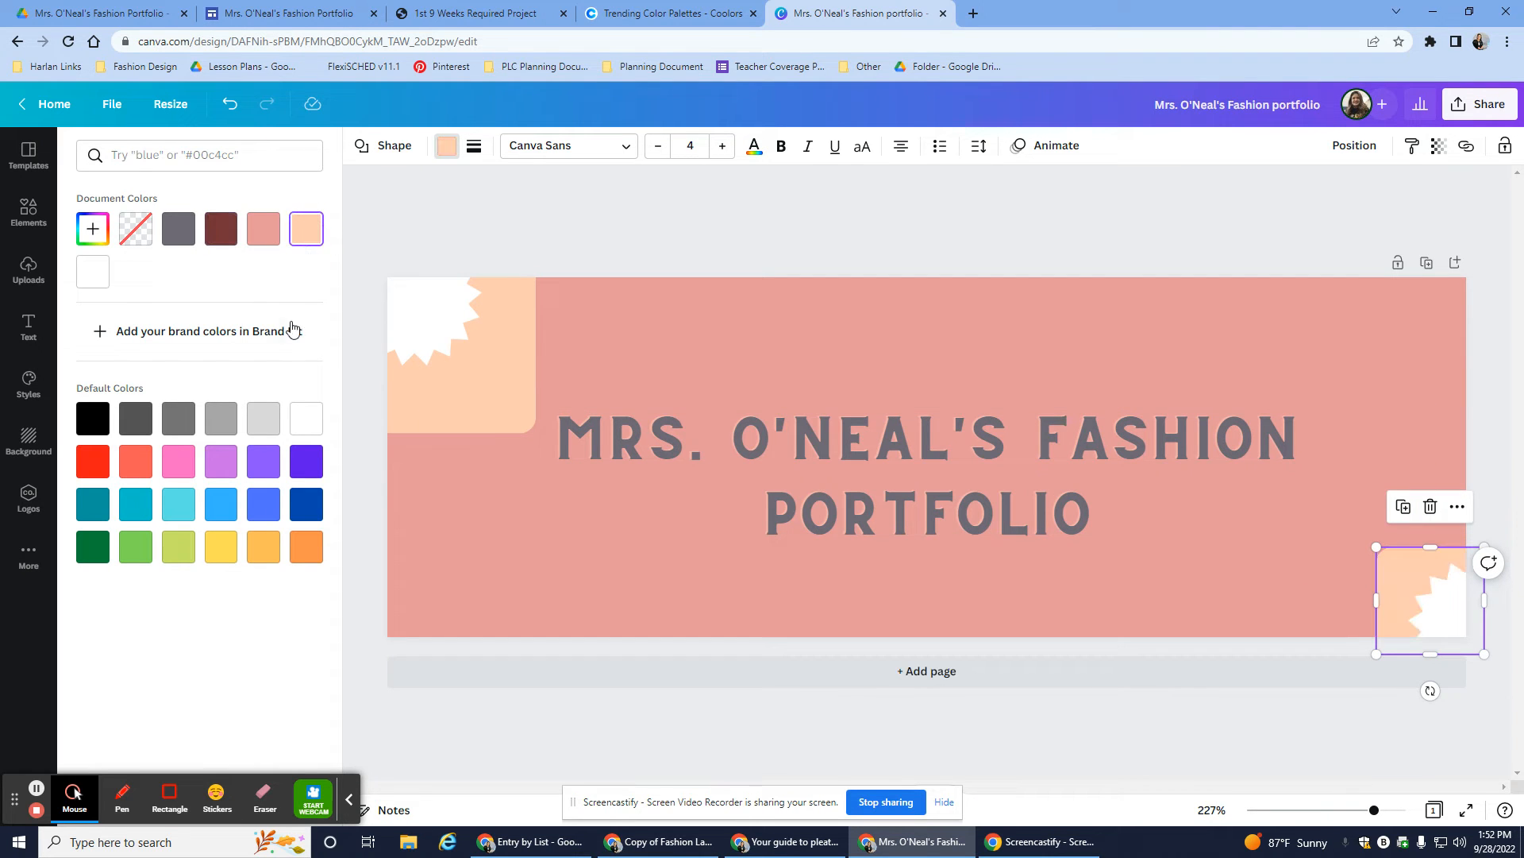
- Copy mauve B5838D from Coolors and select the top-left starburst
click(647, 13)
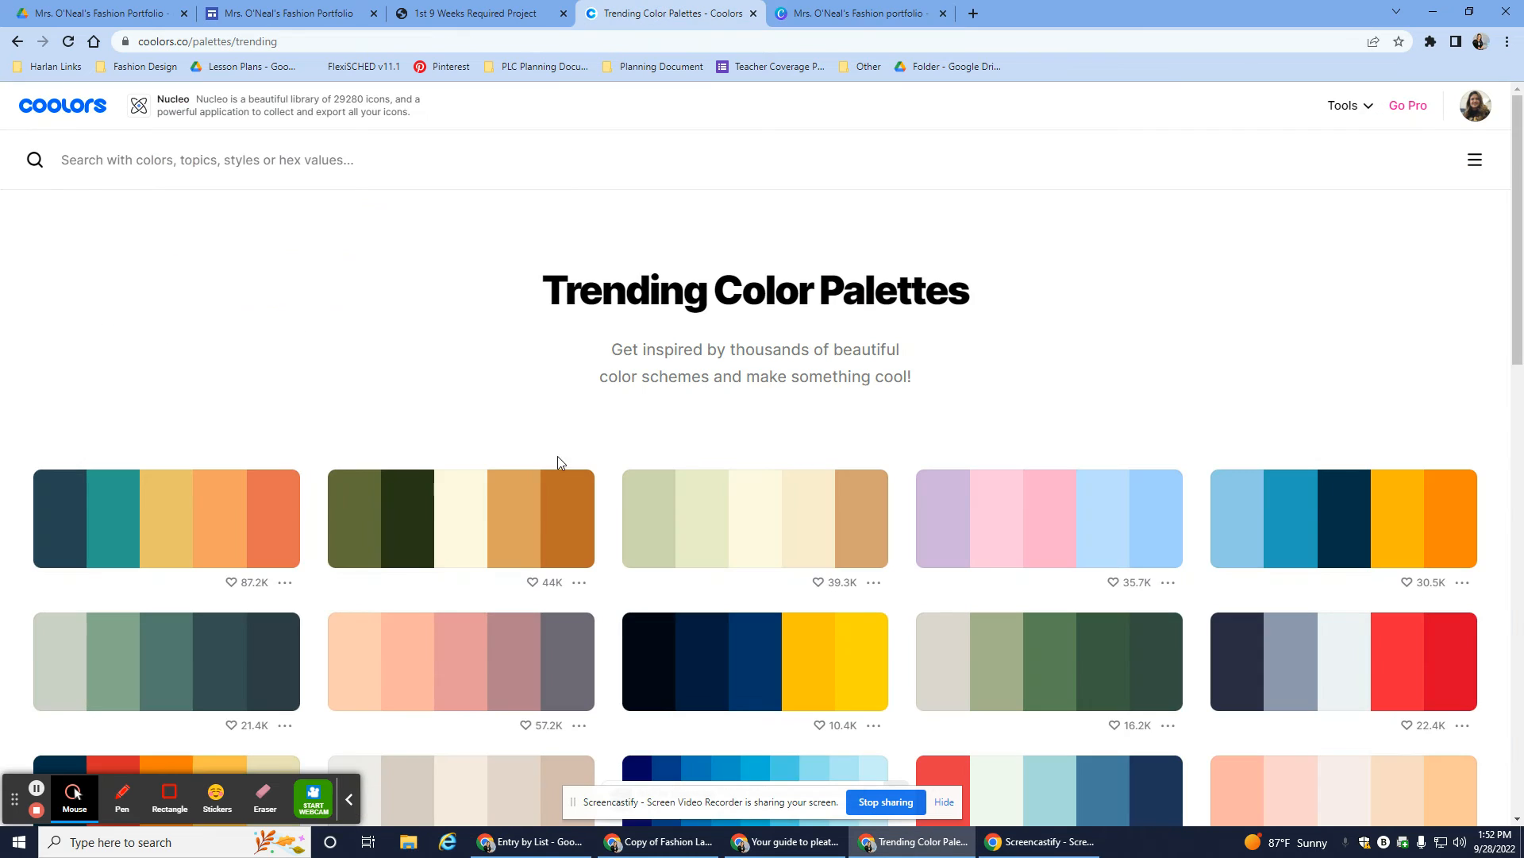
click(524, 685)
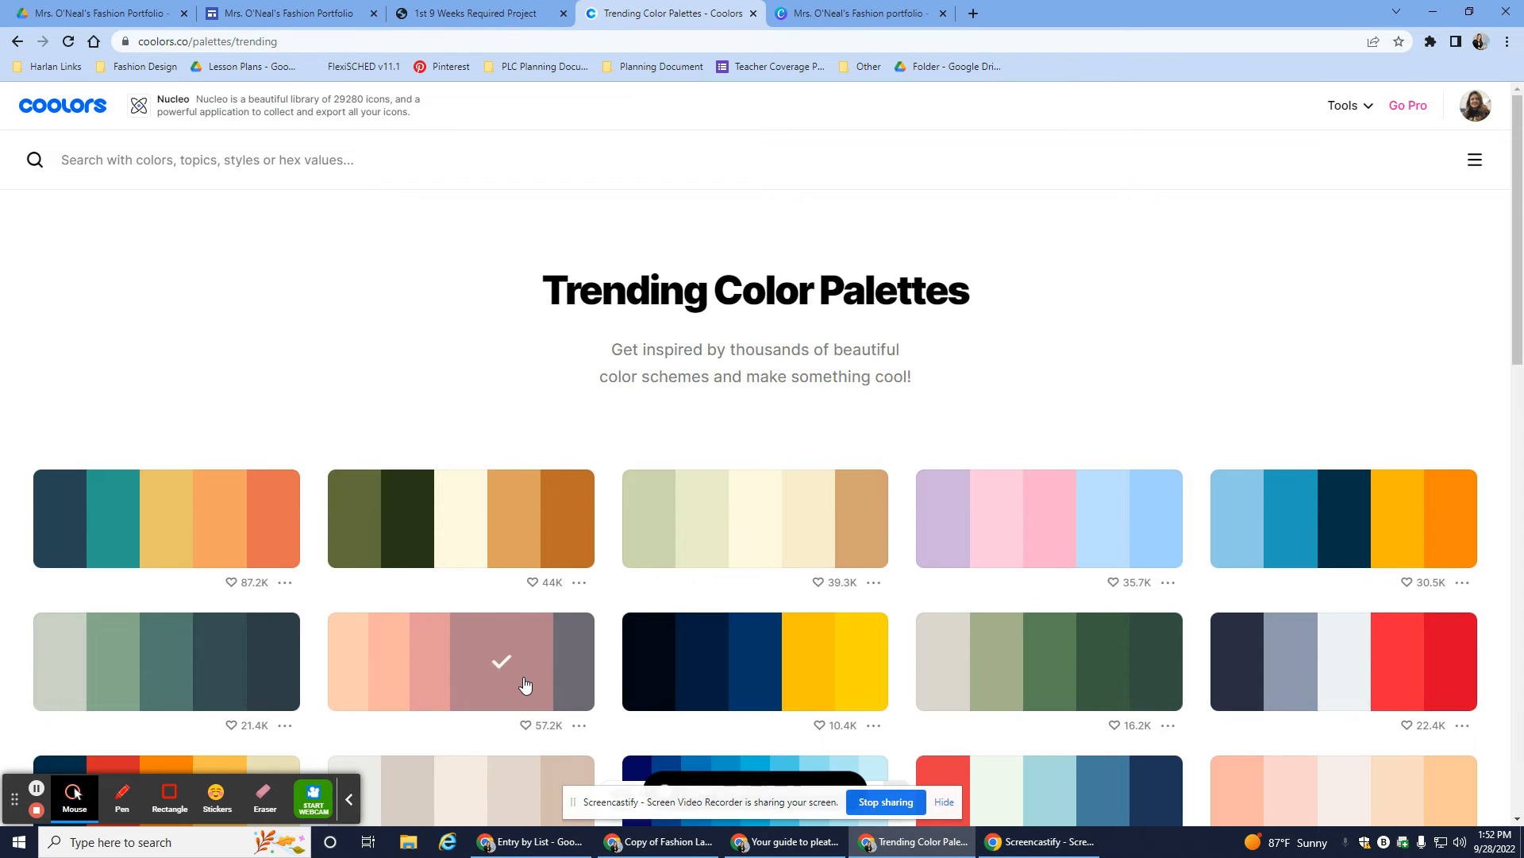
click(862, 13)
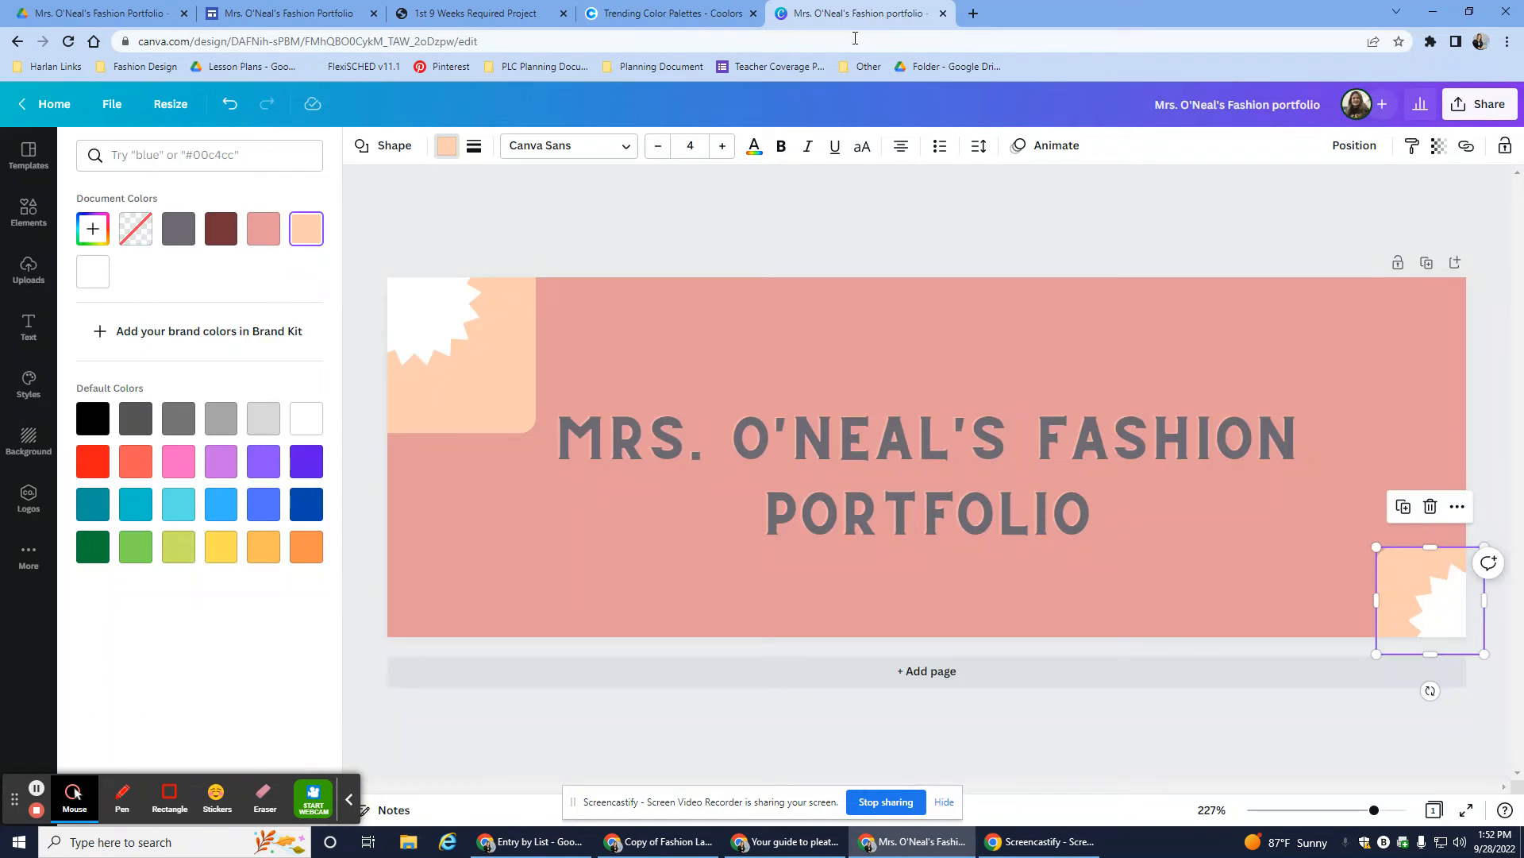
click(409, 324)
- Paste mauve #B5838D onto the top-left starburst and apply it to the bottom-right one
click(94, 230)
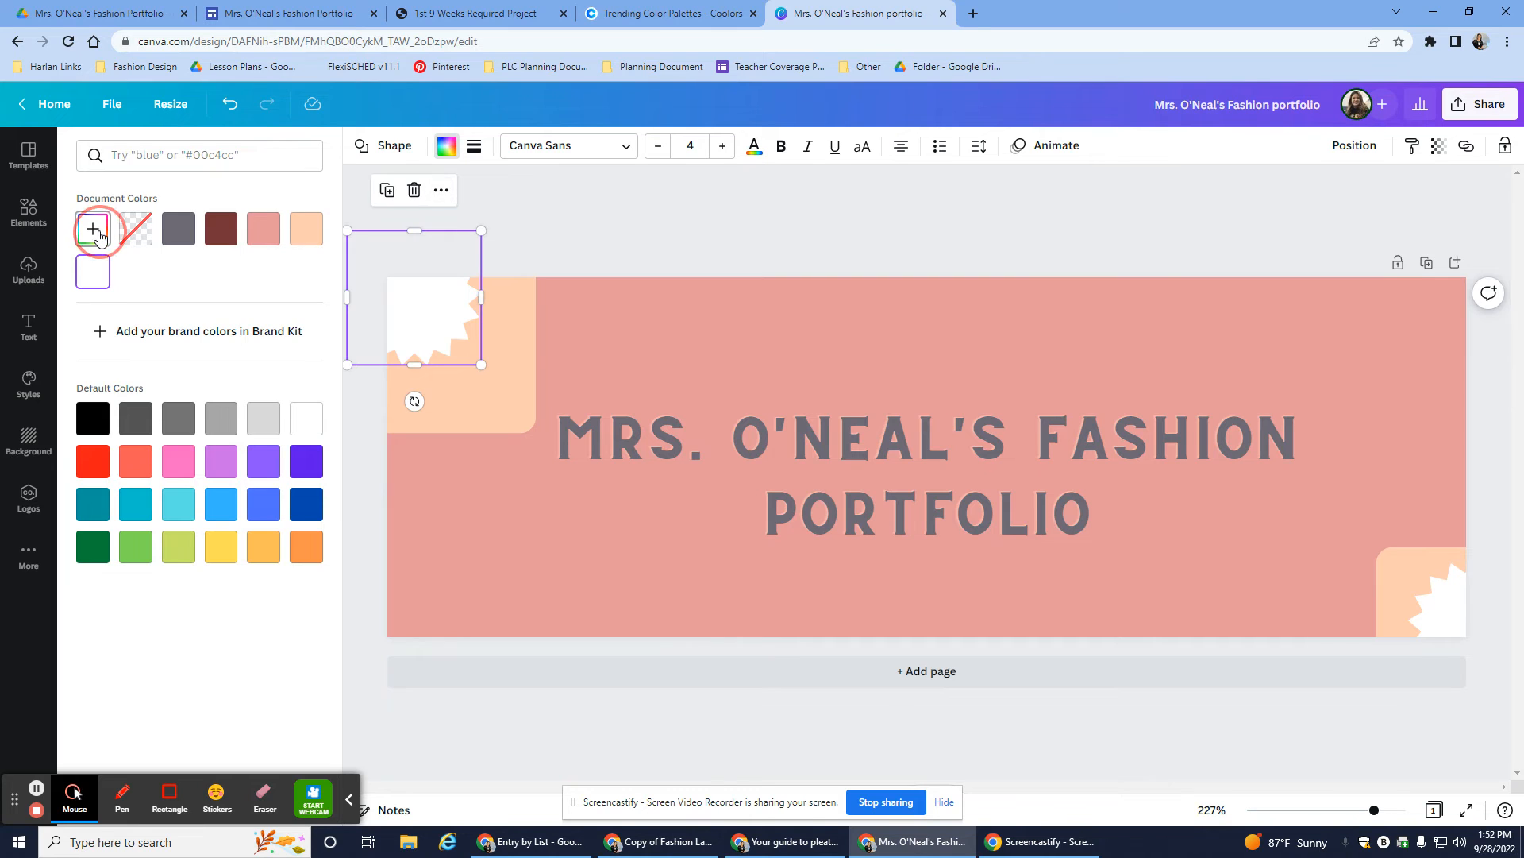
key(ctrl+v)
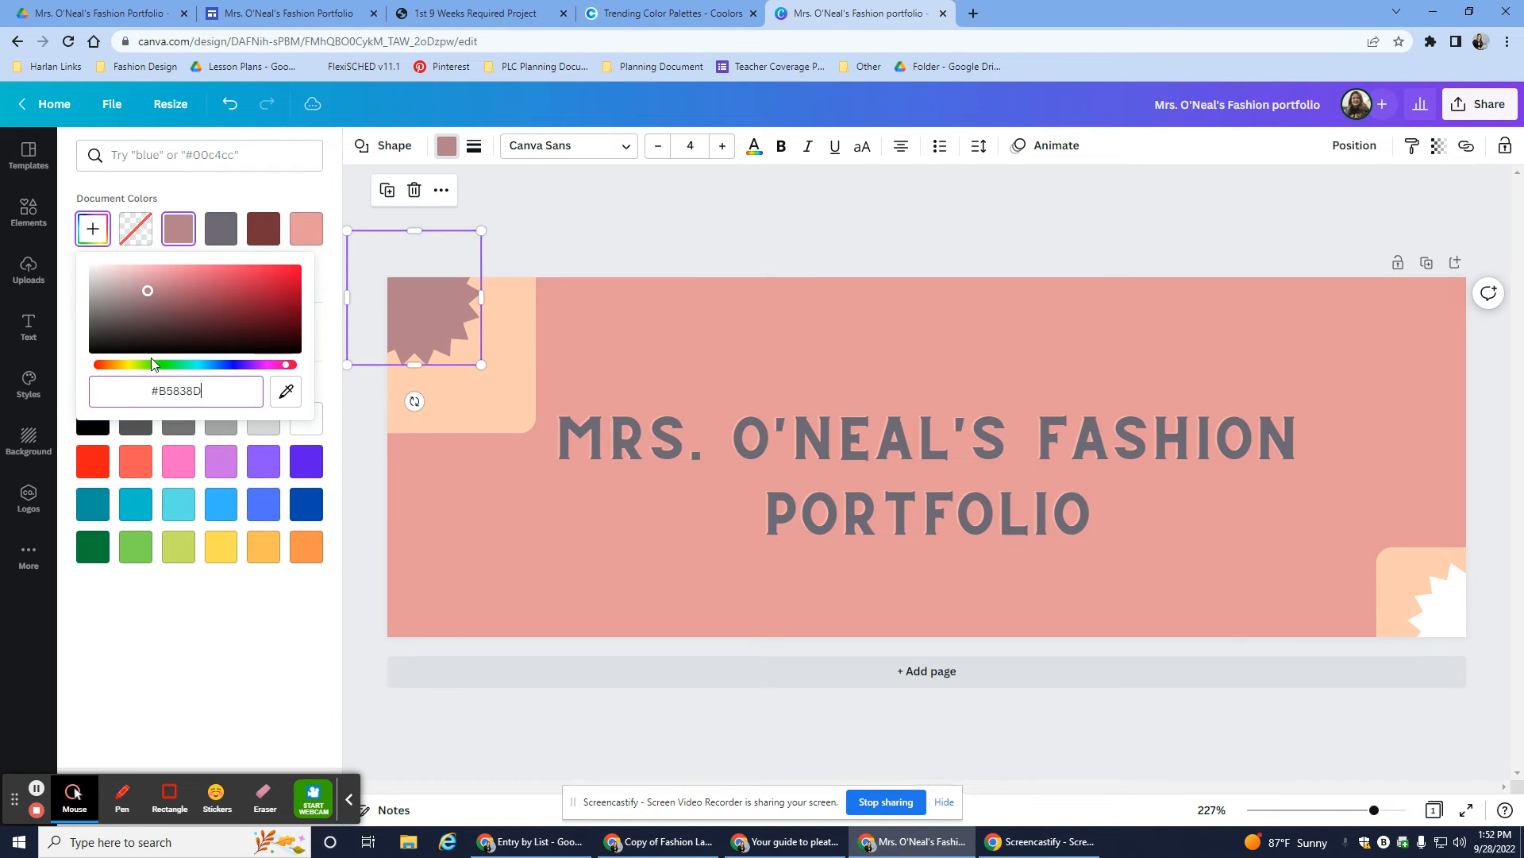
click(1450, 610)
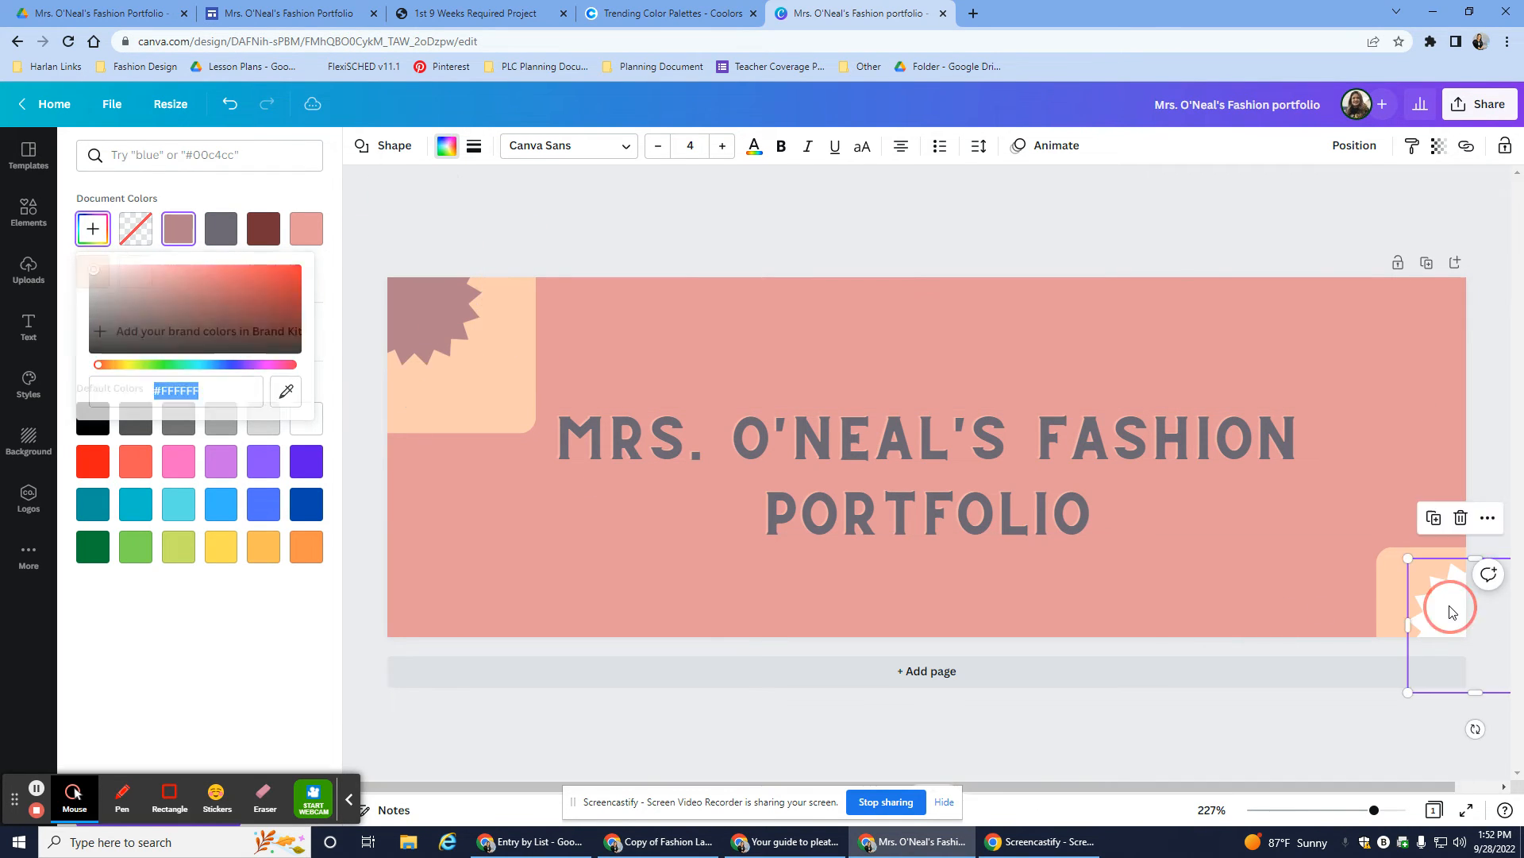
click(182, 232)
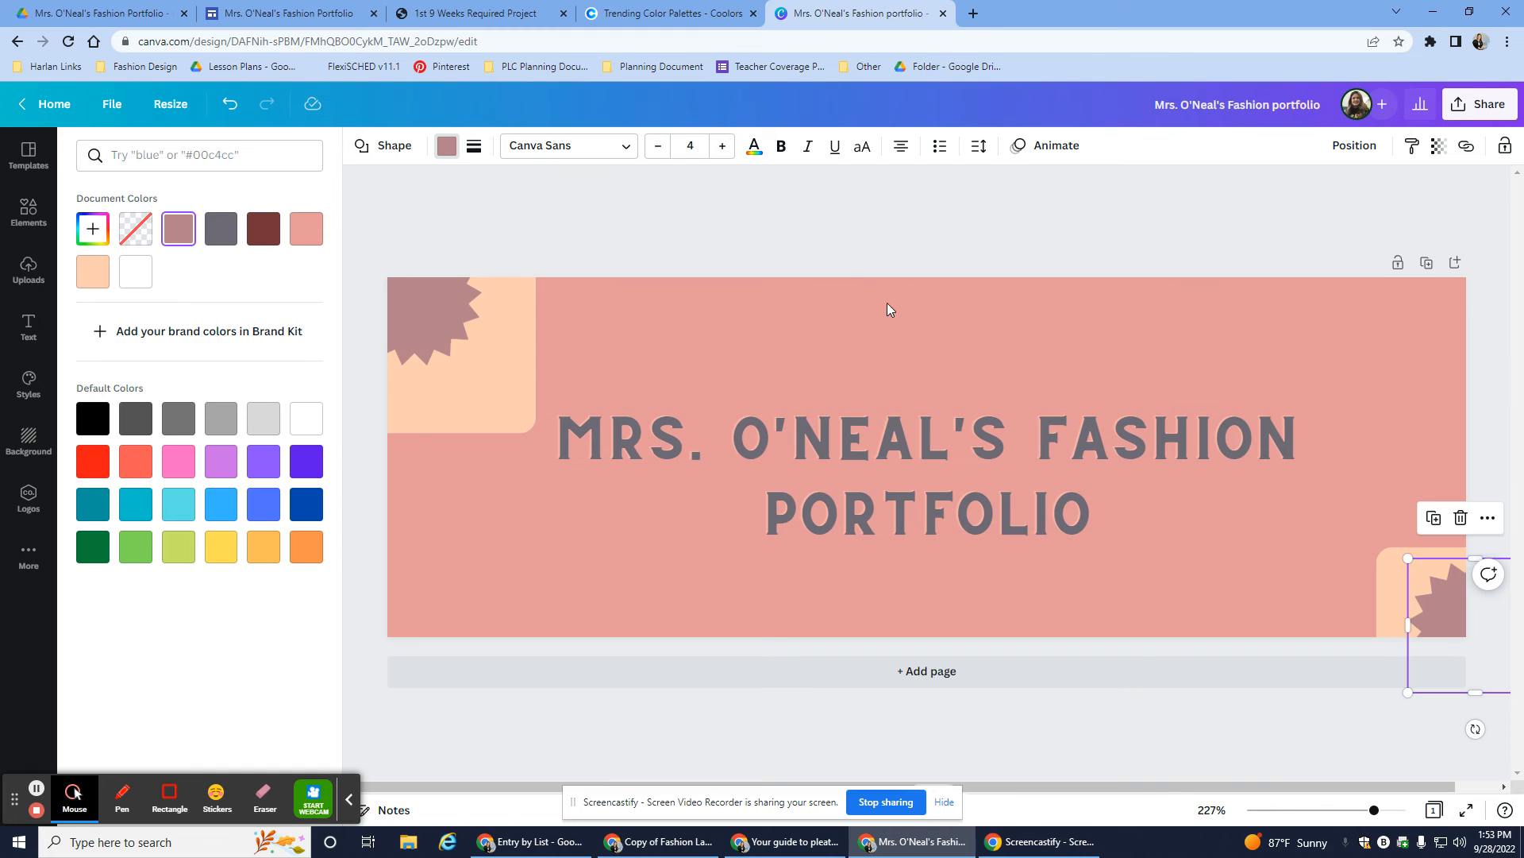
- Add a second page beneath the header and give it a peach background
click(910, 673)
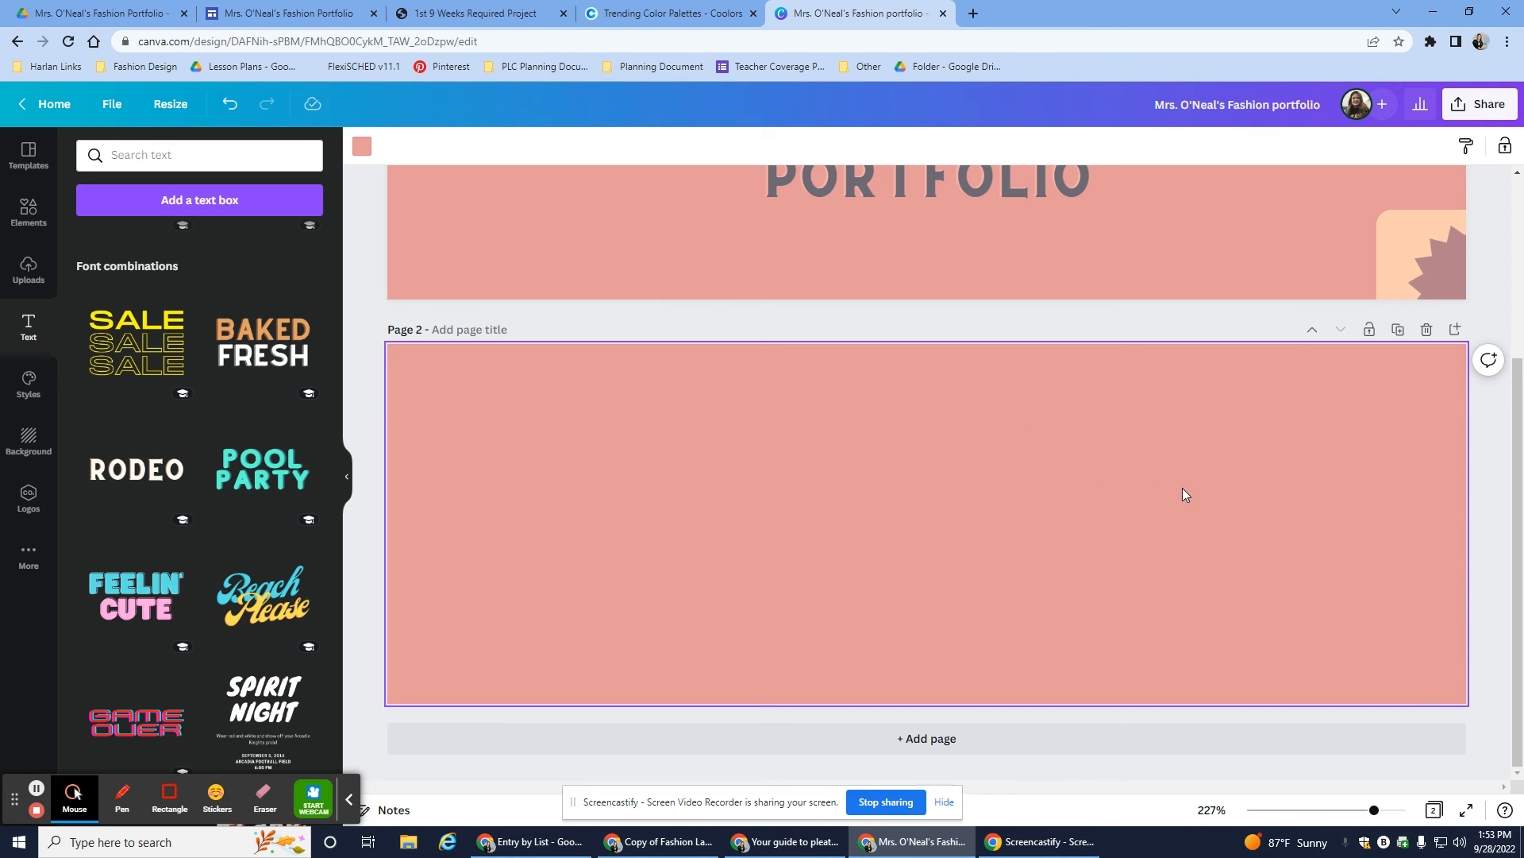
click(27, 442)
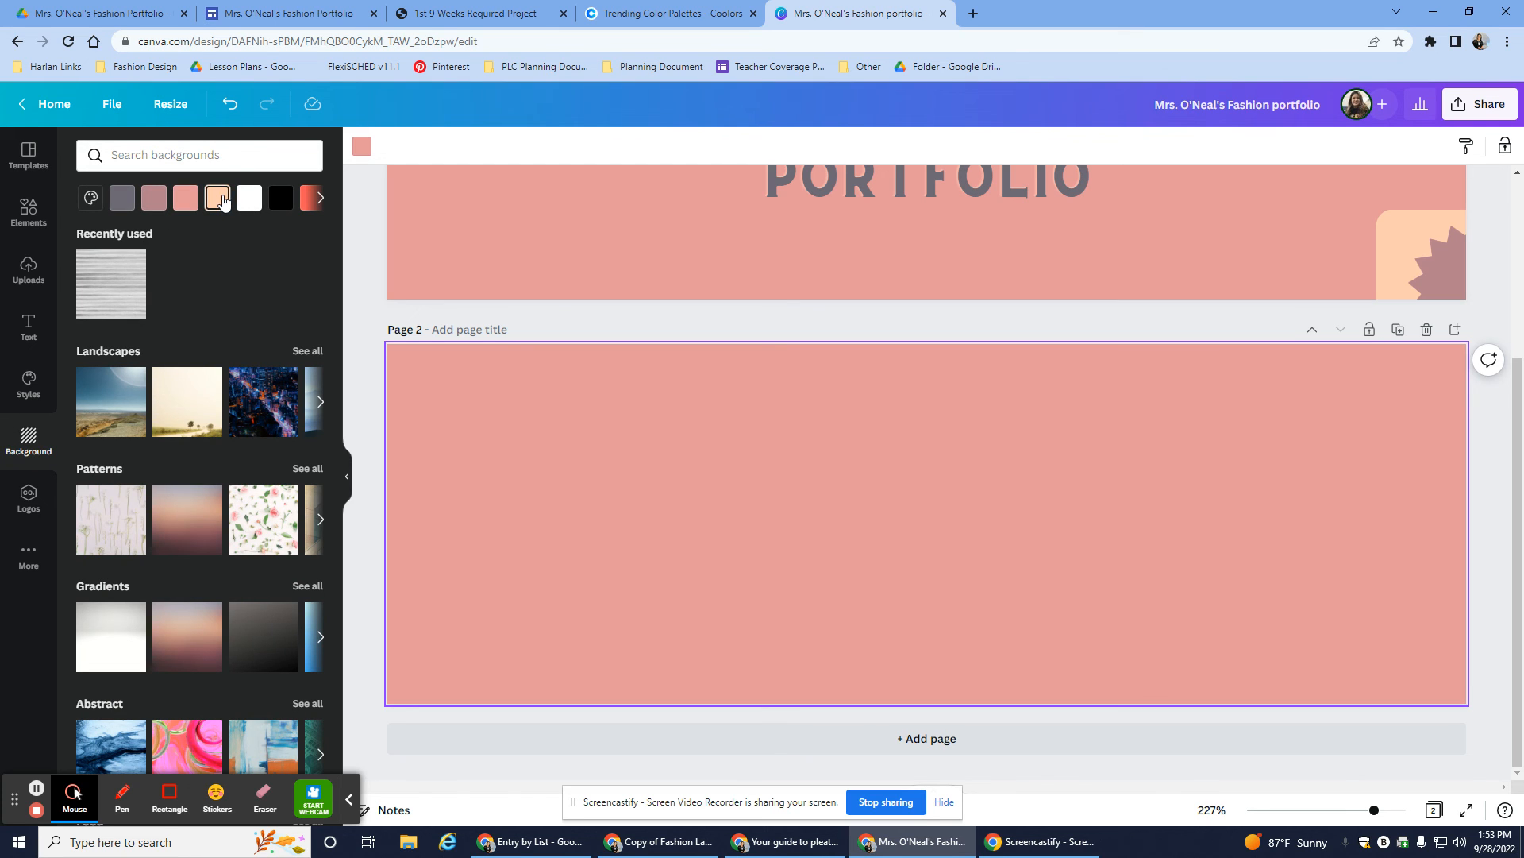
click(217, 197)
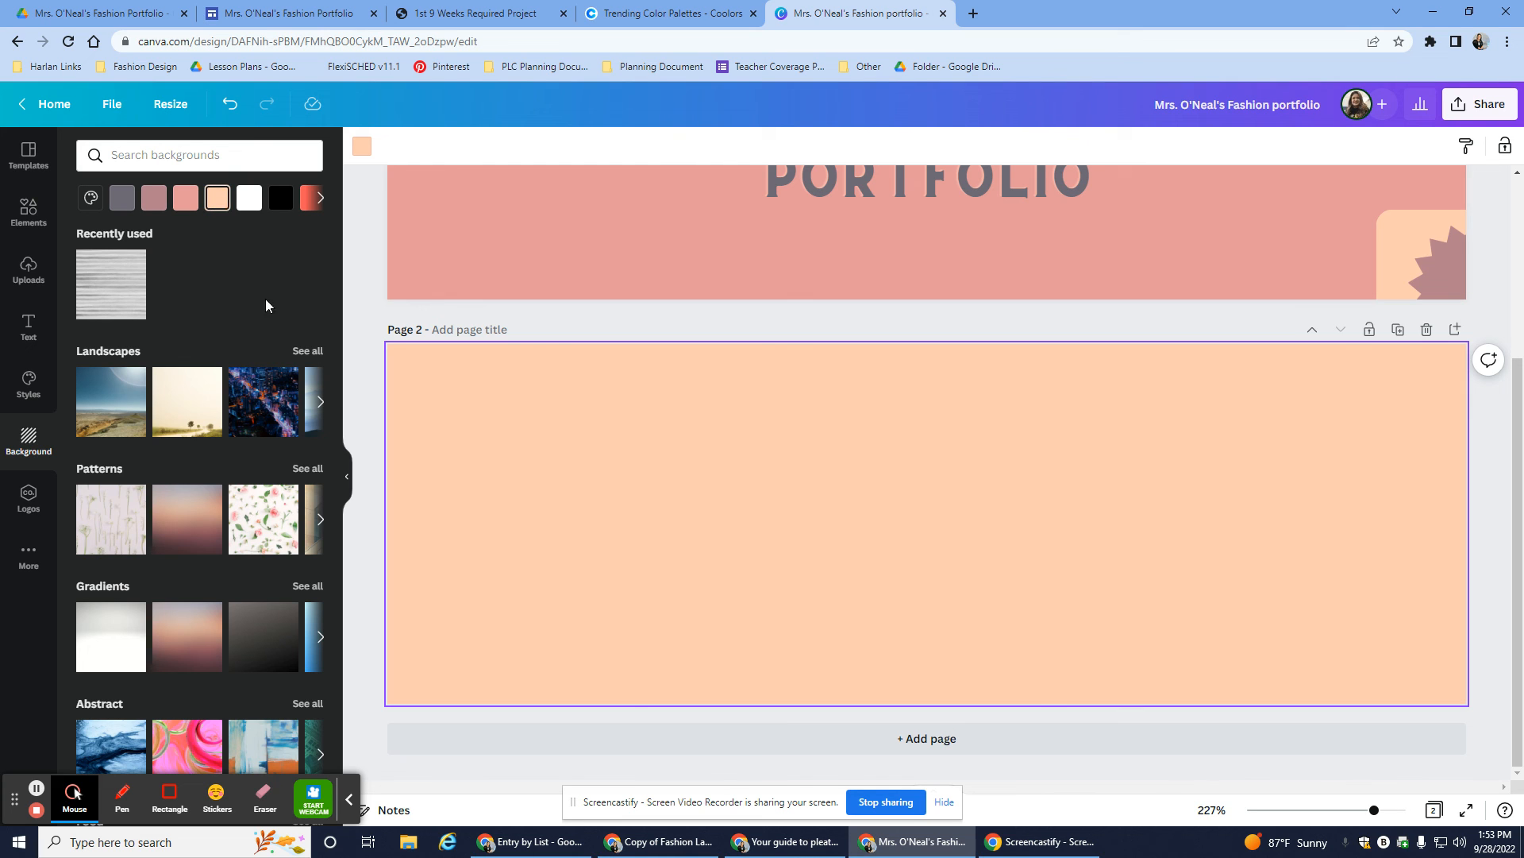
- Add a third page with a mauve background
click(786, 737)
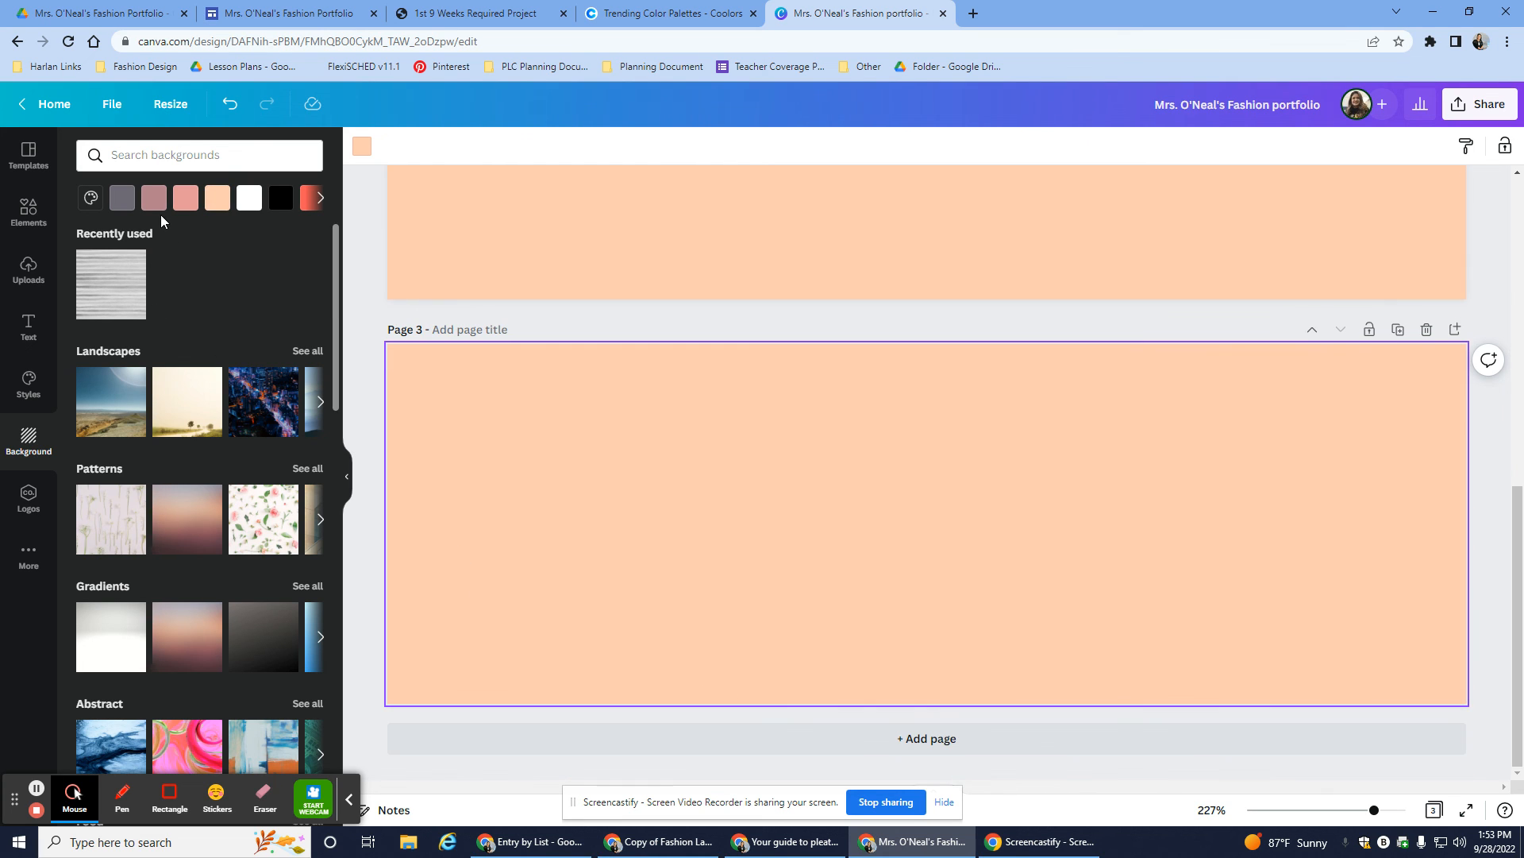
click(153, 204)
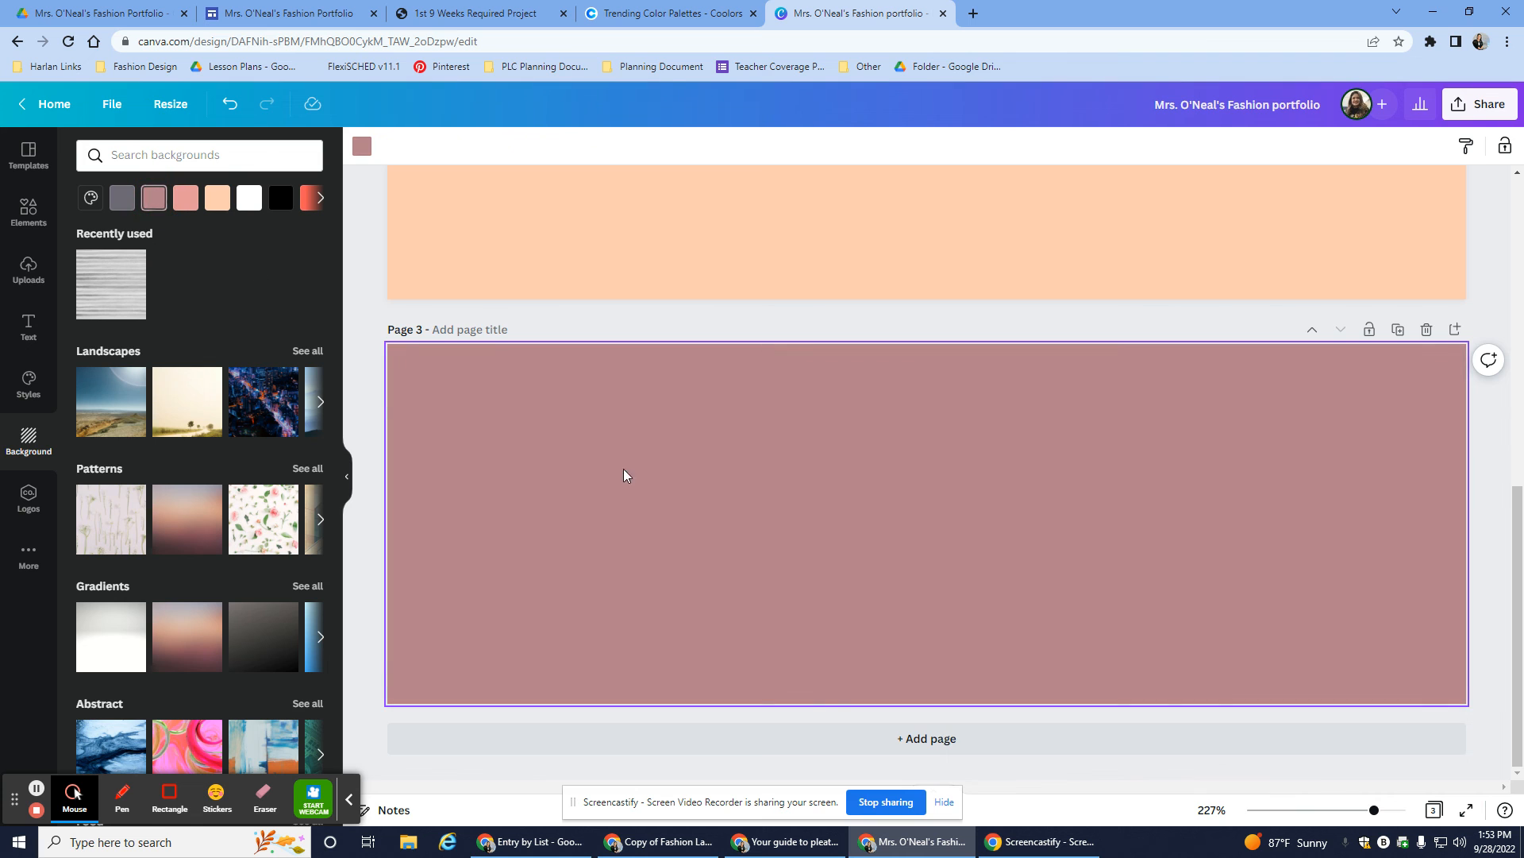
scroll(711, 459, up, 8)
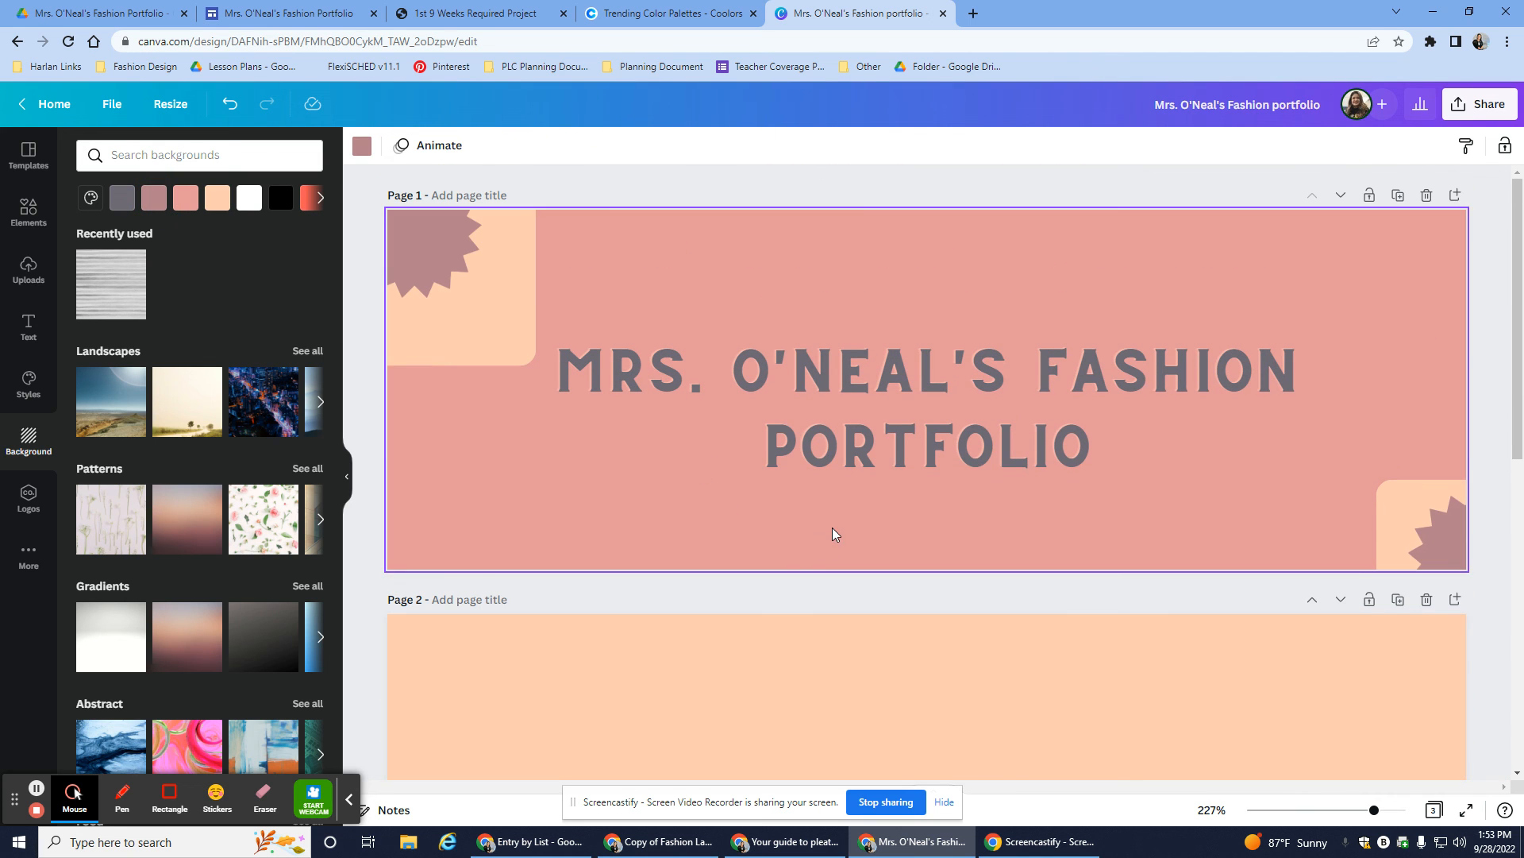
scroll(834, 527, down, 8)
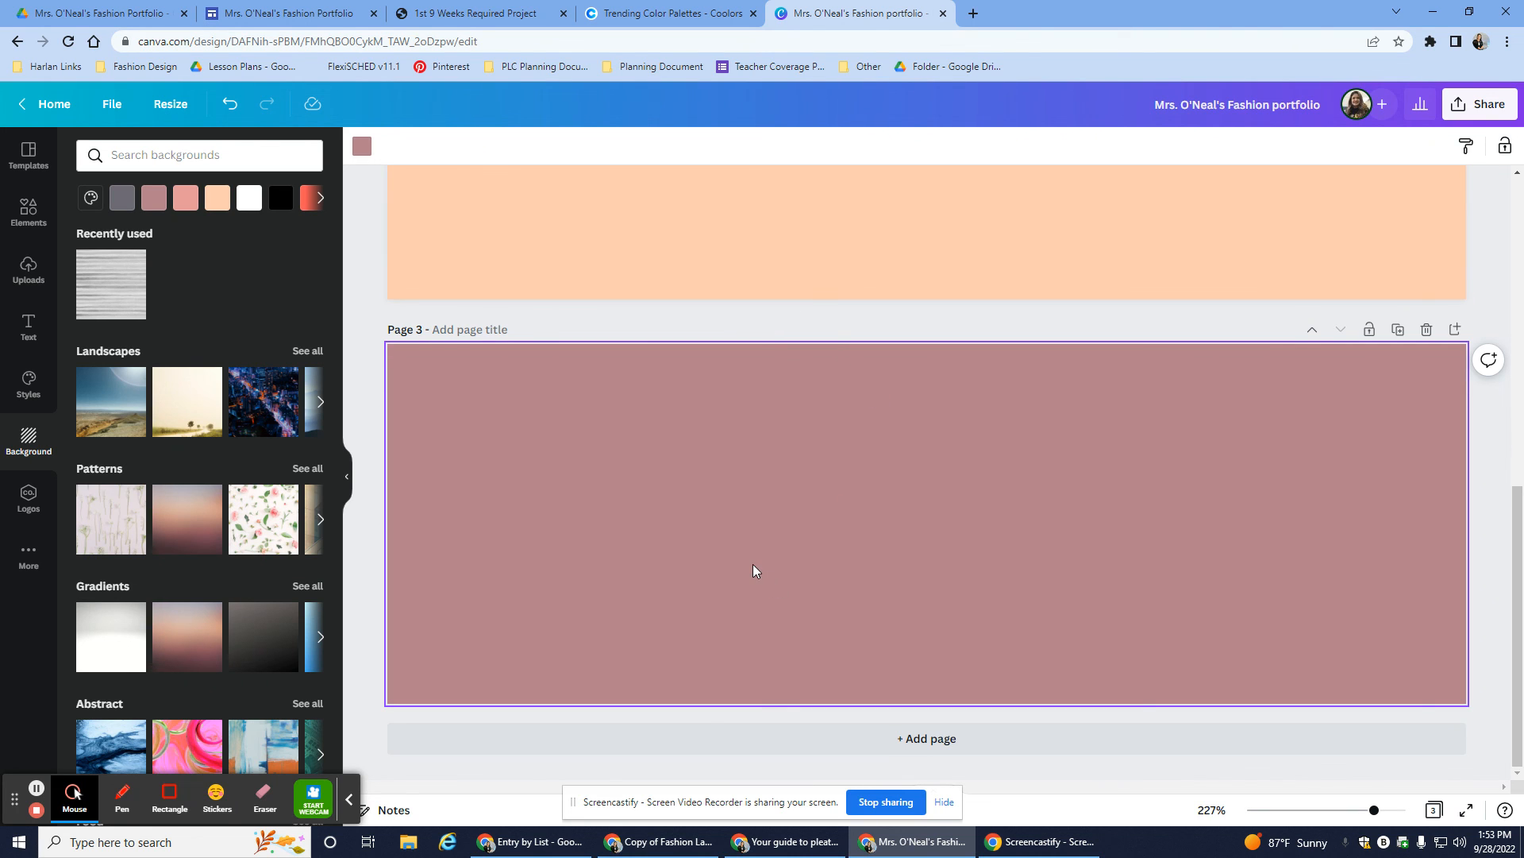
scroll(753, 570, up, 8)
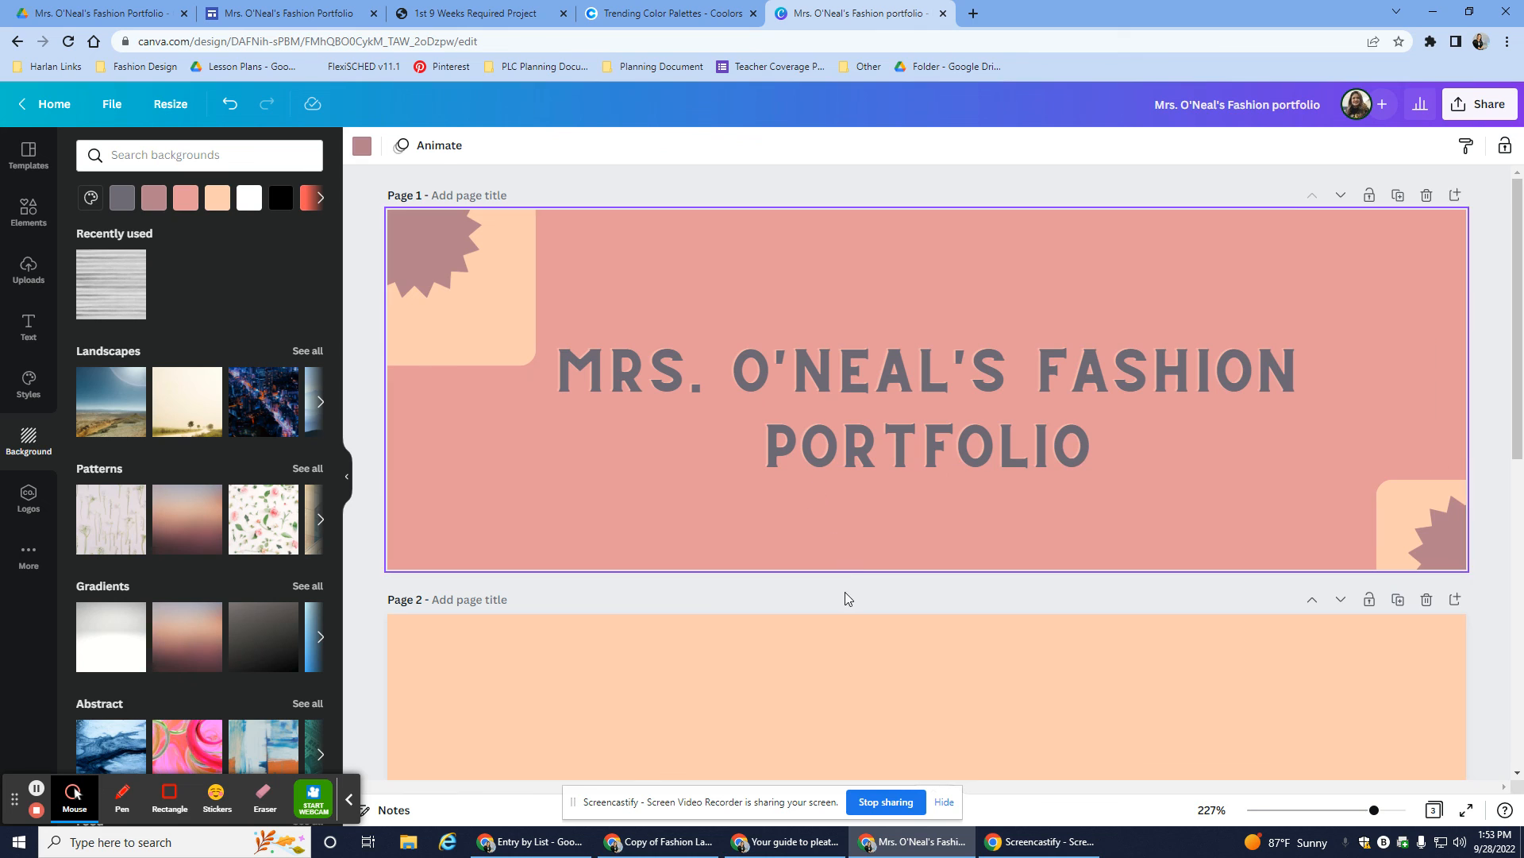